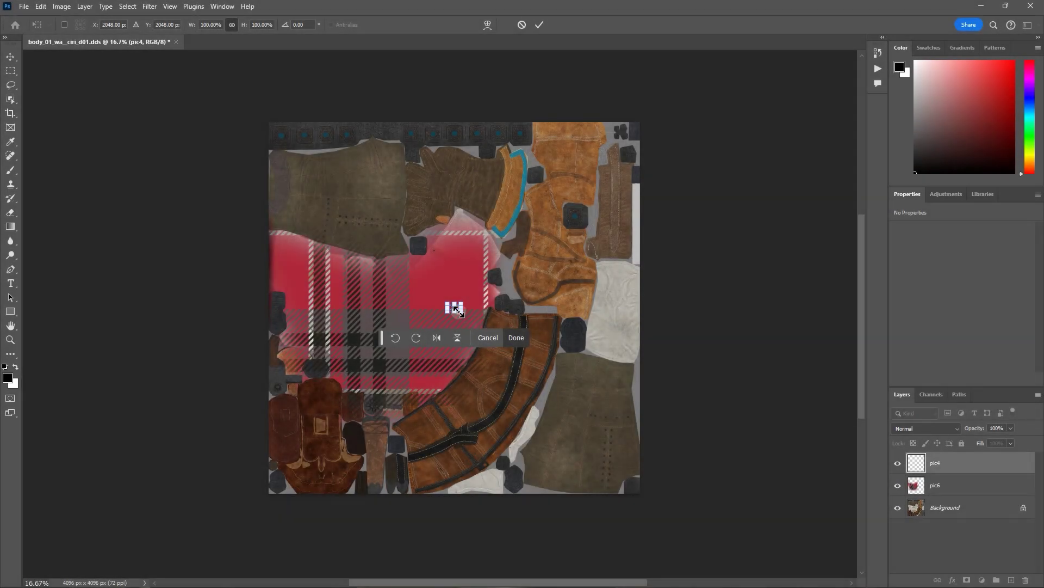
Enlarge the placed makeup layer with Free Transform and fit it across Ciri's face.
left_click_drag(457, 309, 632, 403)
left_click_drag(588, 364, 401, 214)
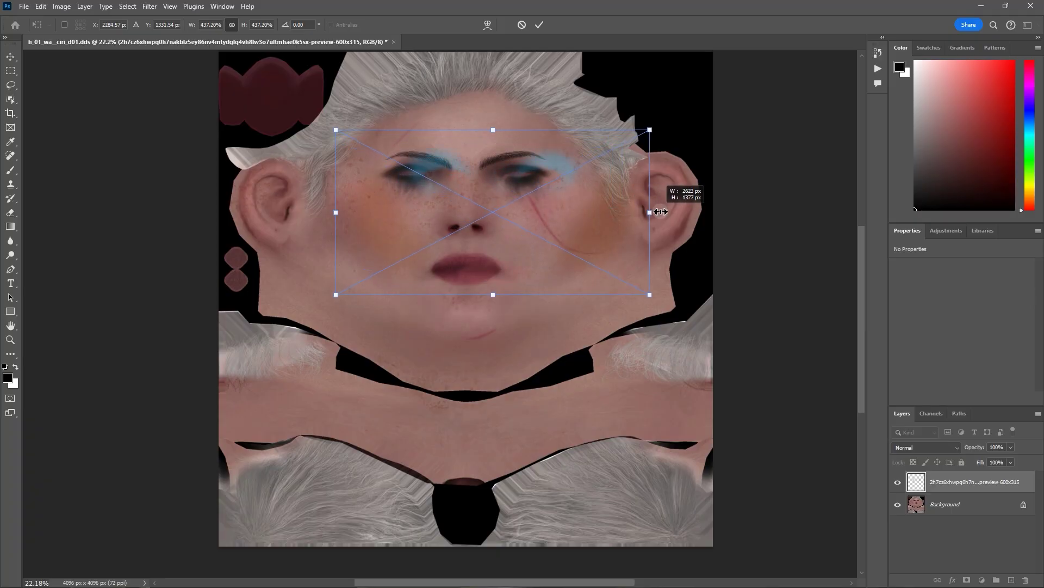
left_click_drag(659, 205, 566, 225)
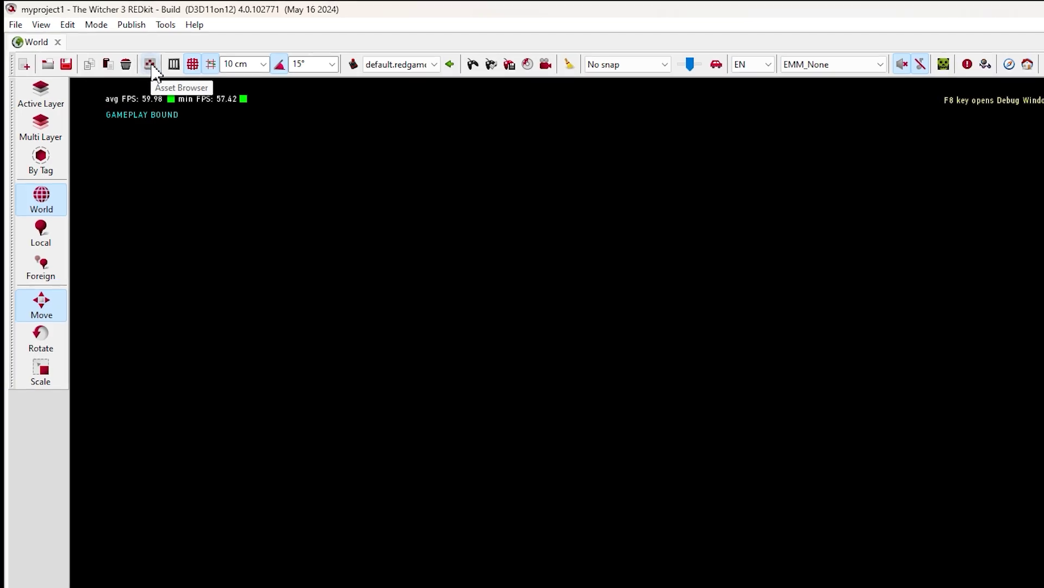
Browse the Asset Browser to characters\models\main_npc\ciri.
left_click(151, 64)
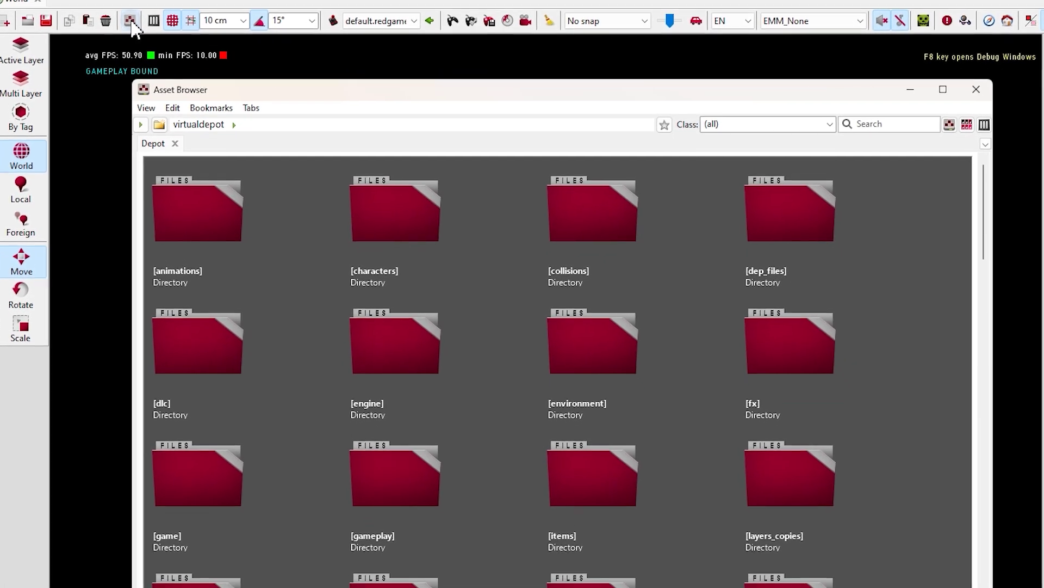
scroll(351, 194, "down", 3)
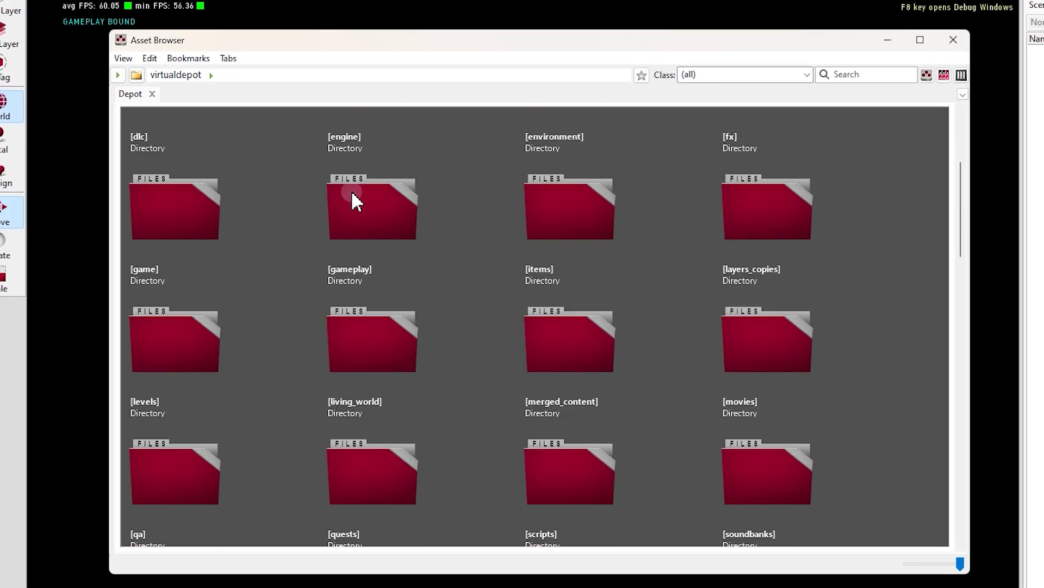
scroll(351, 194, "up", 3)
left_click(351, 194)
double_click(352, 194)
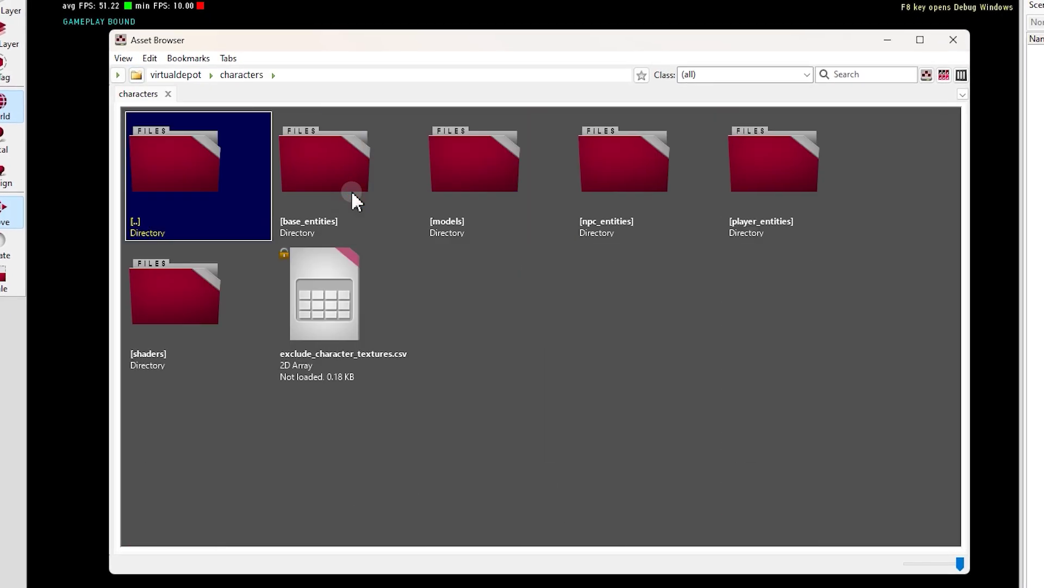
double_click(492, 184)
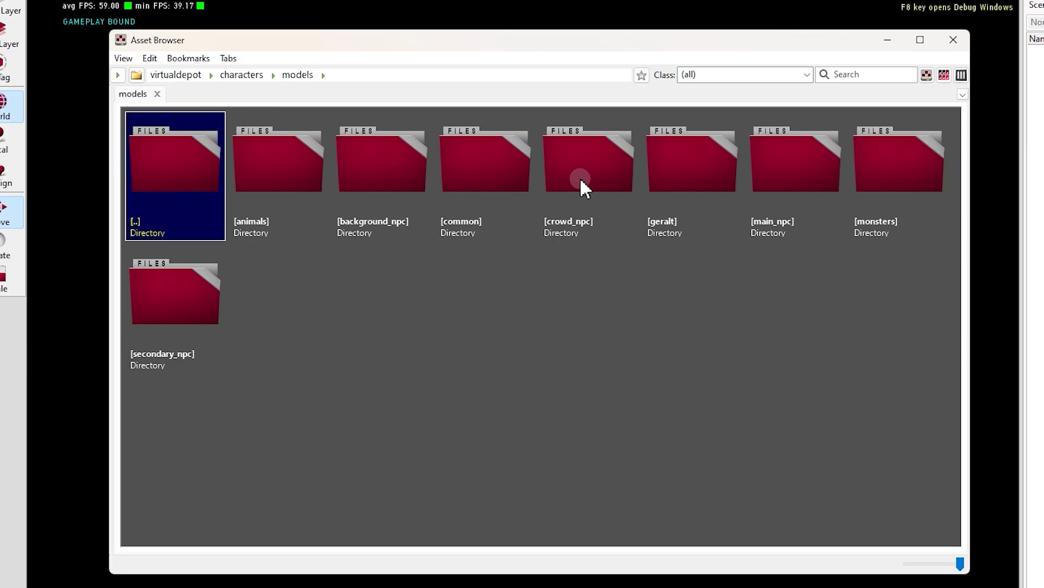
double_click(775, 186)
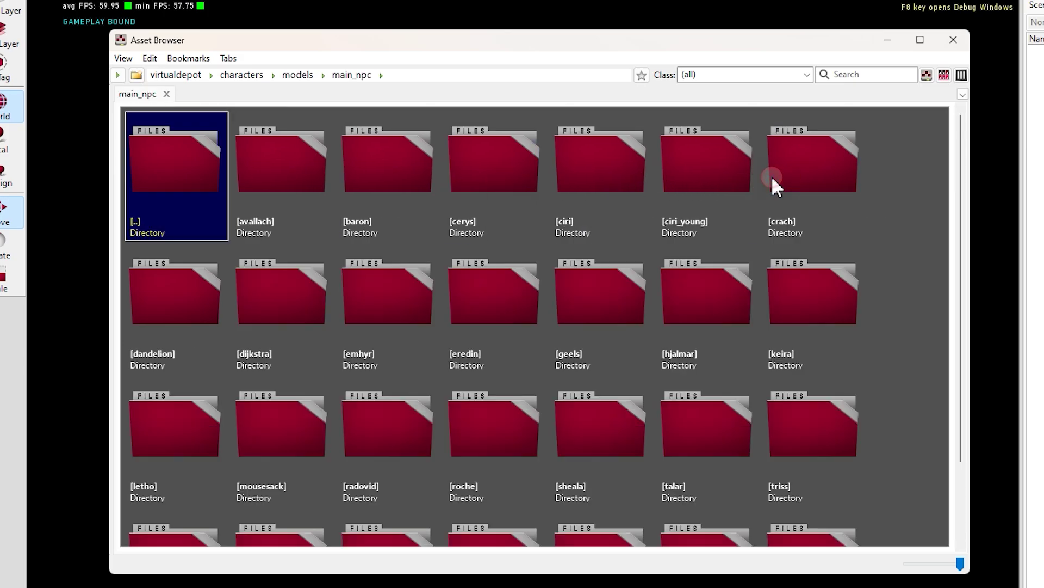
double_click(590, 179)
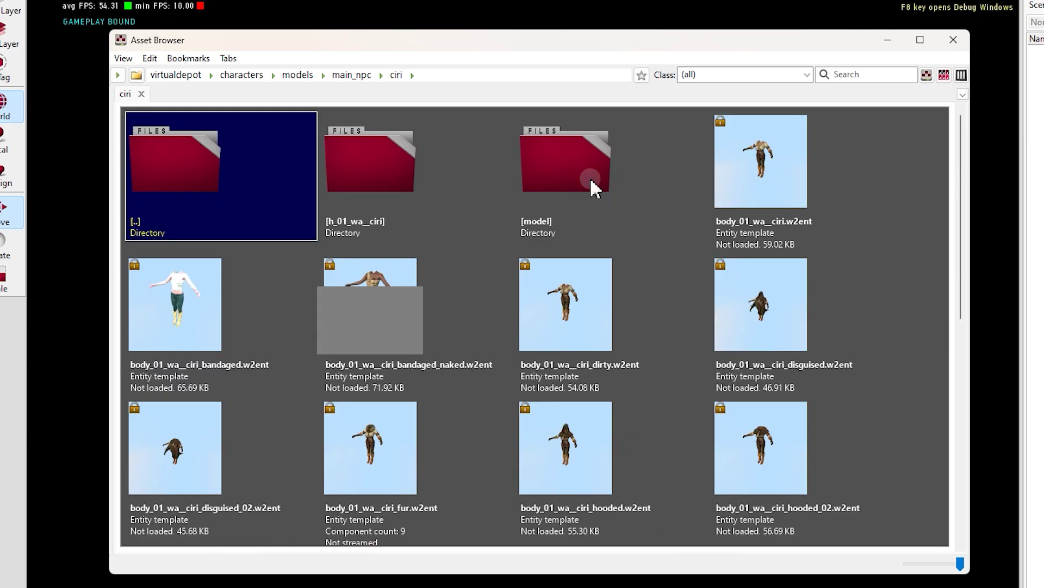
Enter Ciri's model folder and open a body .xbm texture in the Texture Viewer.
double_click(380, 177)
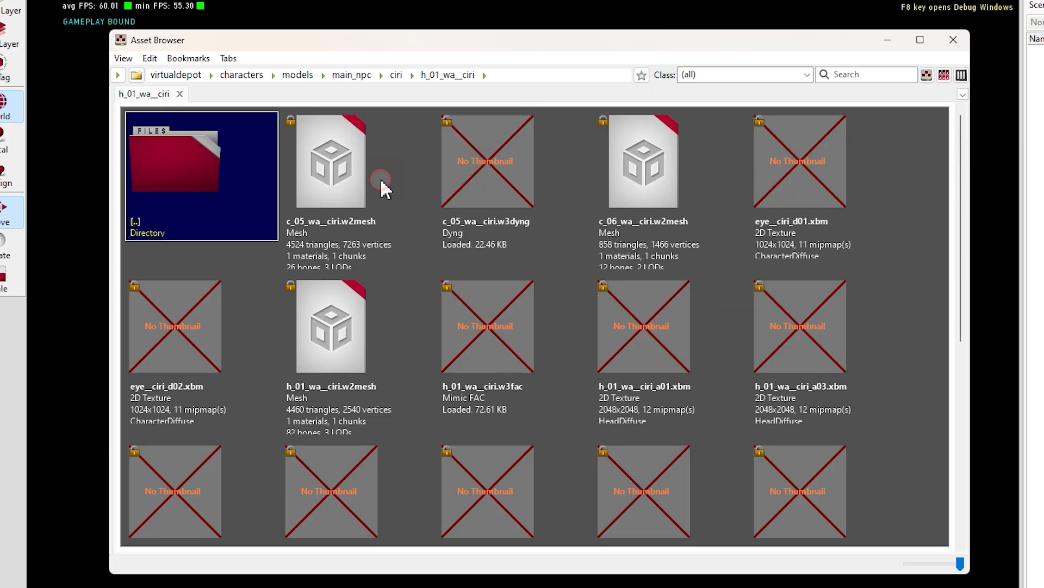
double_click(161, 178)
left_click(563, 182)
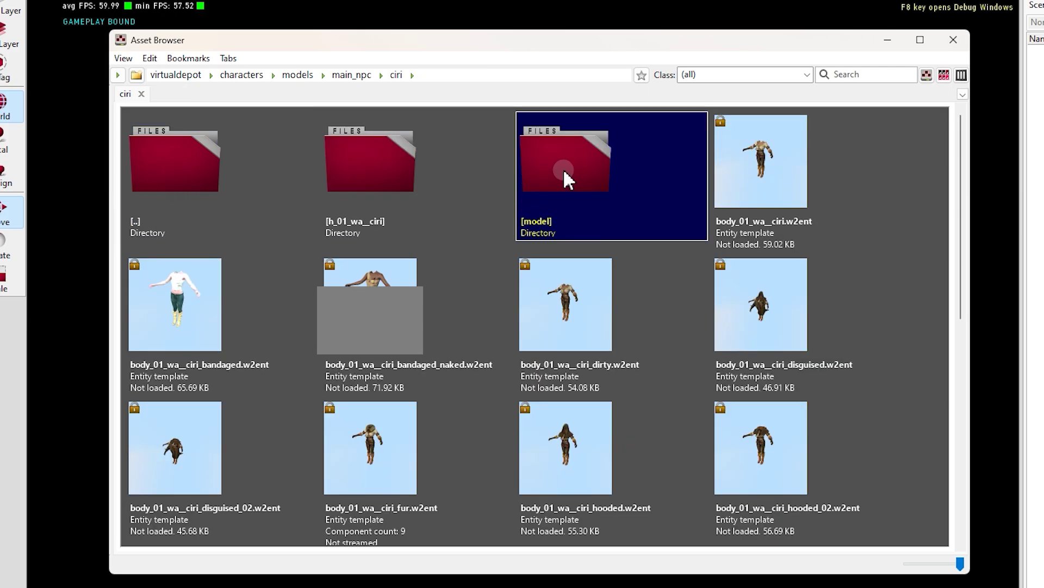
double_click(557, 171)
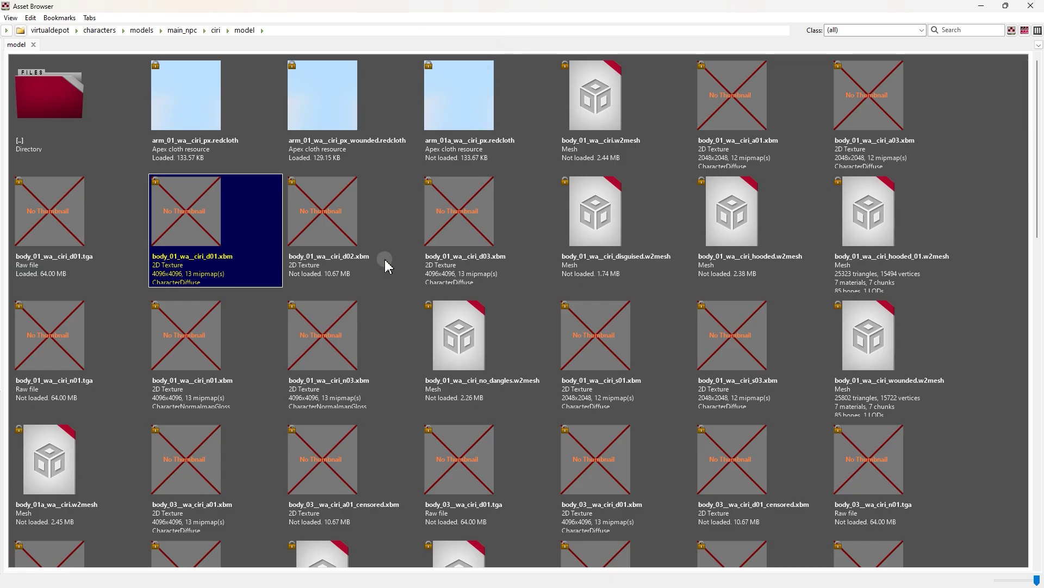
double_click(359, 252)
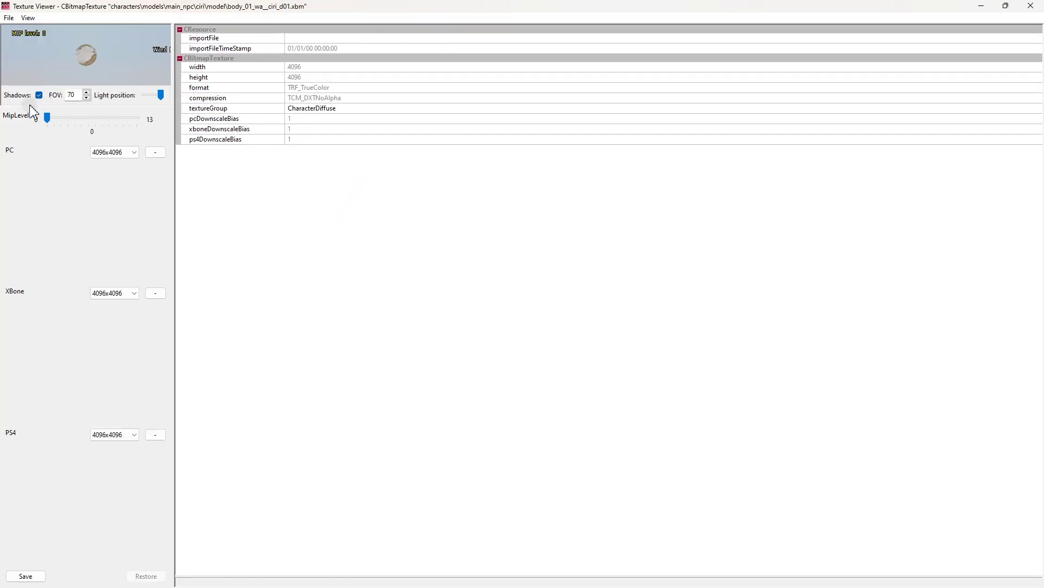
Enlarge the Texture Viewer preview and orbit the sphere showing the first texture.
left_click_drag(25, 105, 20, 383)
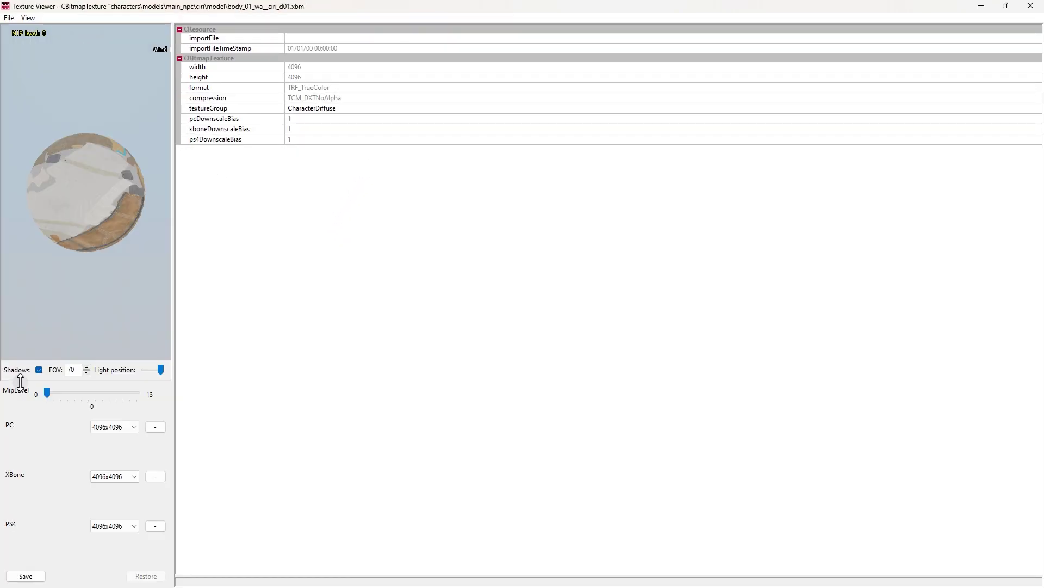
left_click_drag(174, 325, 418, 328)
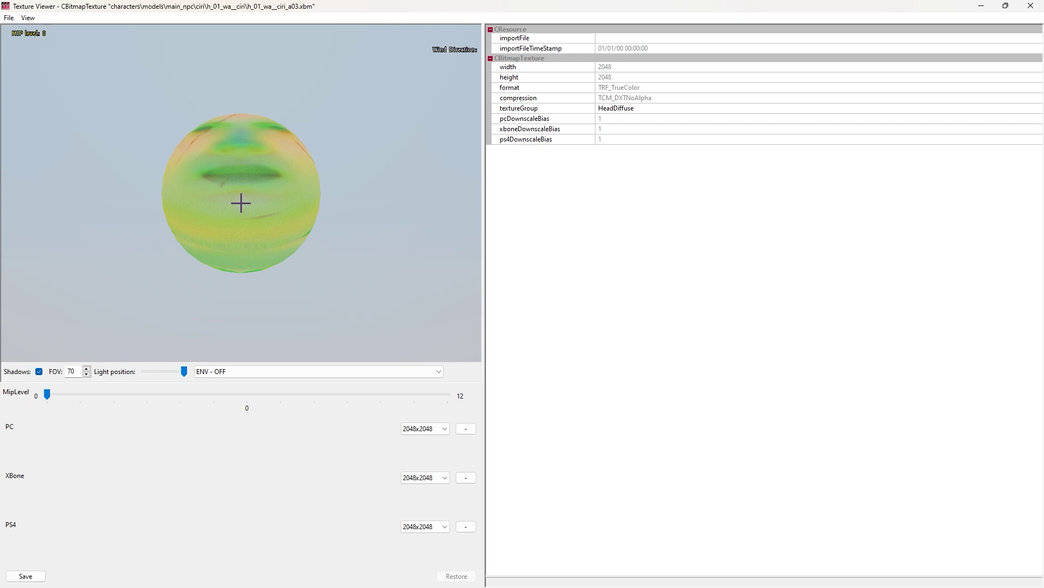
scroll(261, 196, "up", 5)
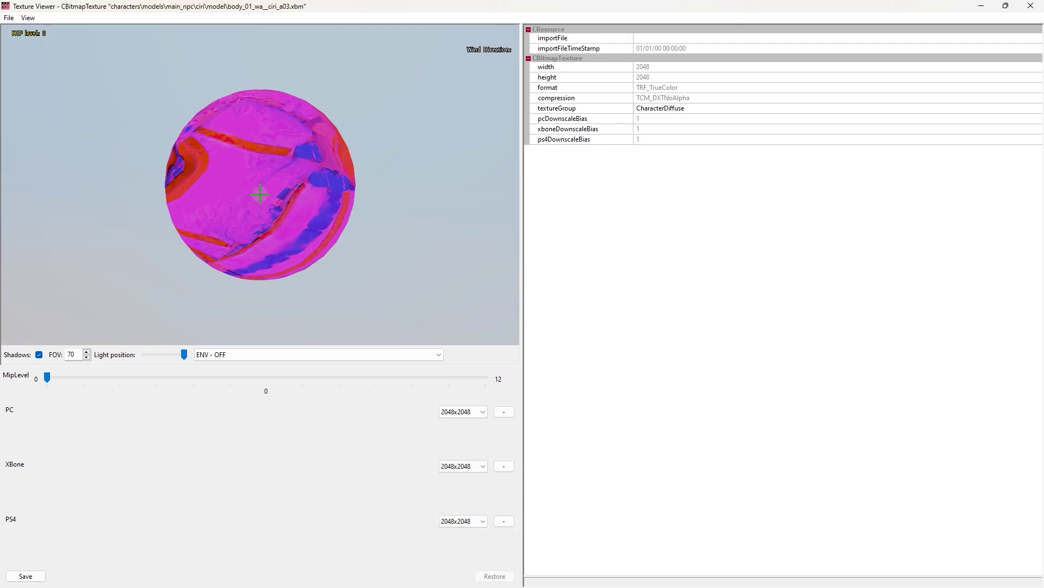
left_click_drag(260, 194, 260, 195)
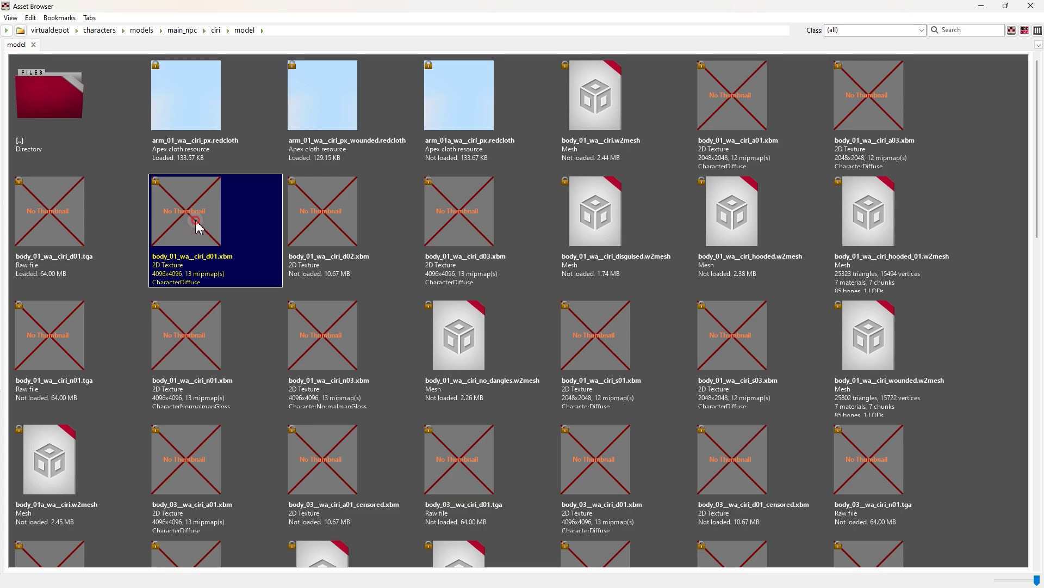
Open body_01_wa__ciri_d01.xbm, enlarge its preview, then orbit and zoom the sphere.
double_click(196, 225)
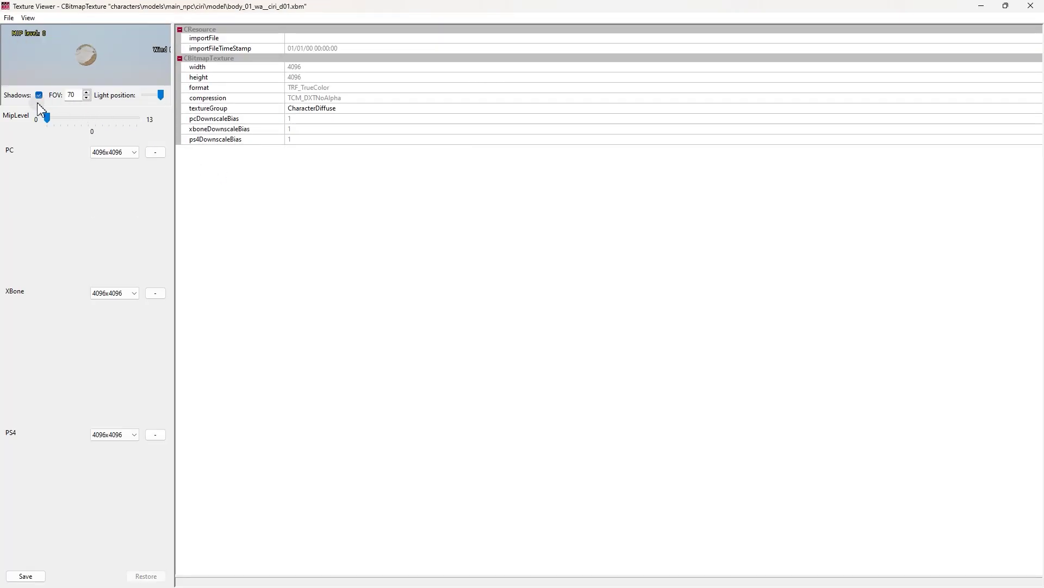
left_click_drag(28, 108, 20, 382)
left_click_drag(173, 325, 418, 328)
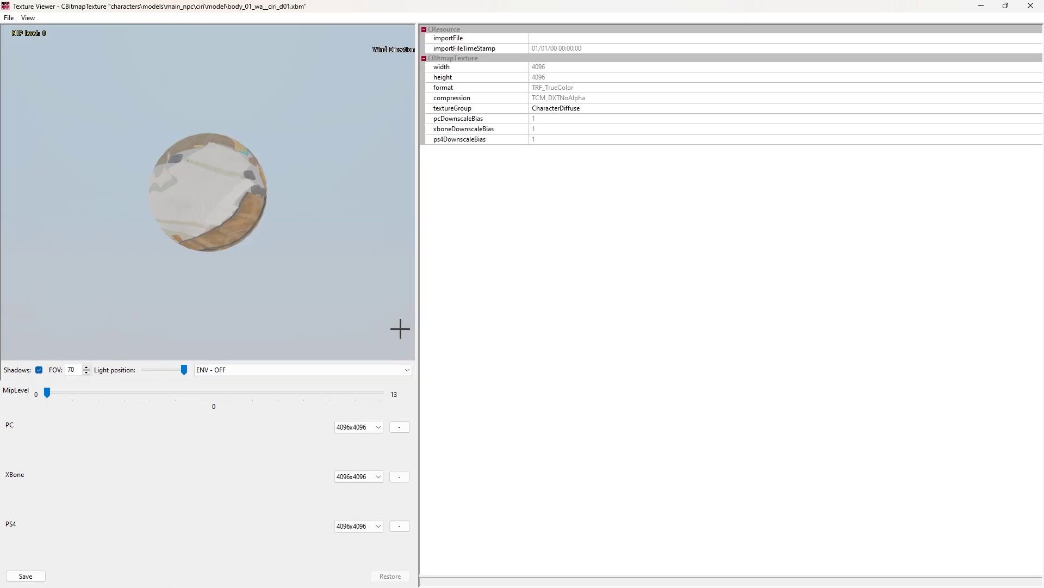
left_click_drag(244, 244, 207, 202)
scroll(208, 202, "up", 3)
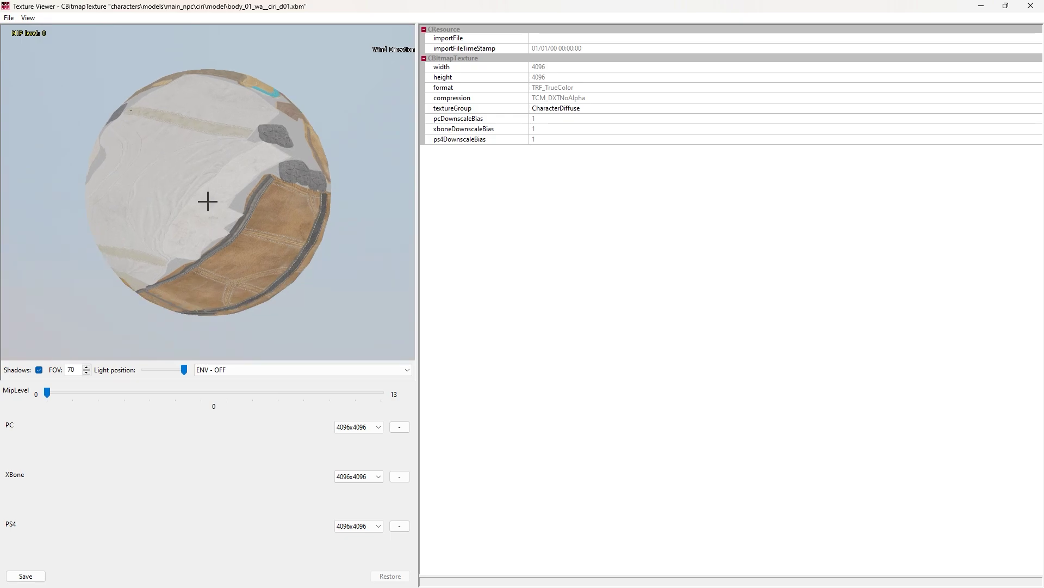
scroll(207, 202, "up", 2)
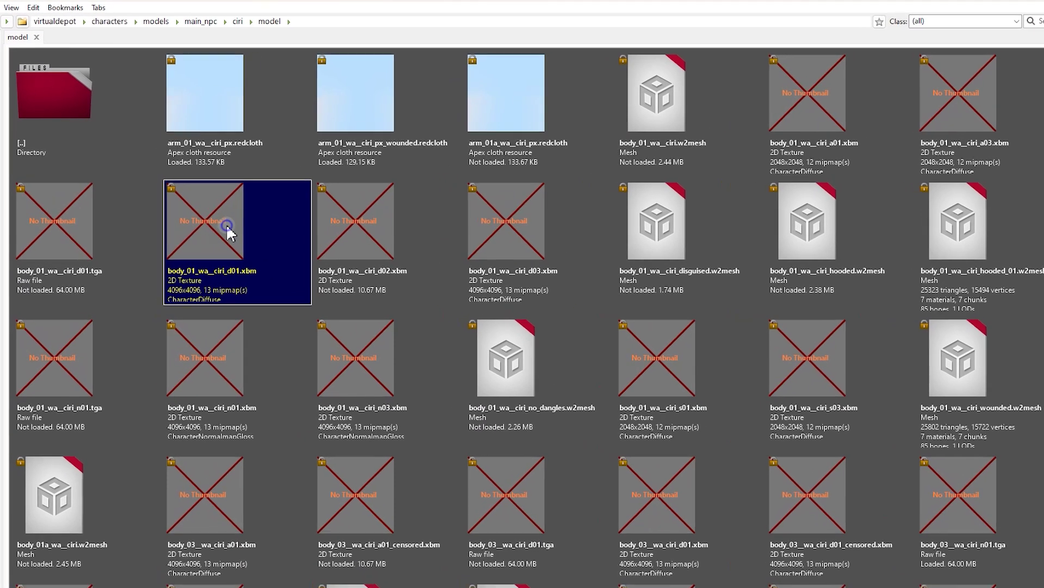
Export body_01_wa__ciri_d01.xbm as DirectDraw Surface (*.dds) into Pictures\witcher TX.
right_click(226, 224)
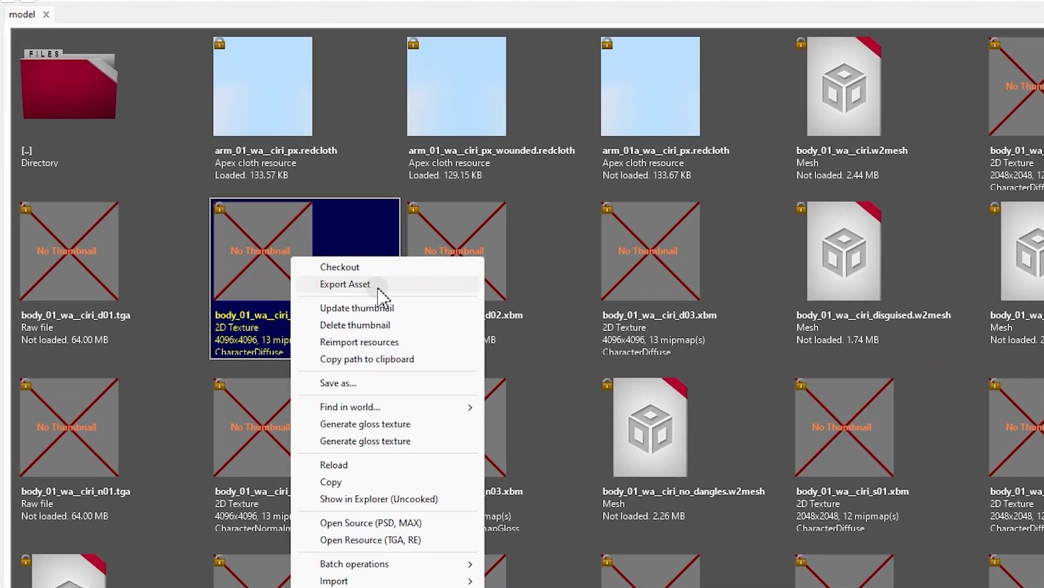
left_click(355, 284)
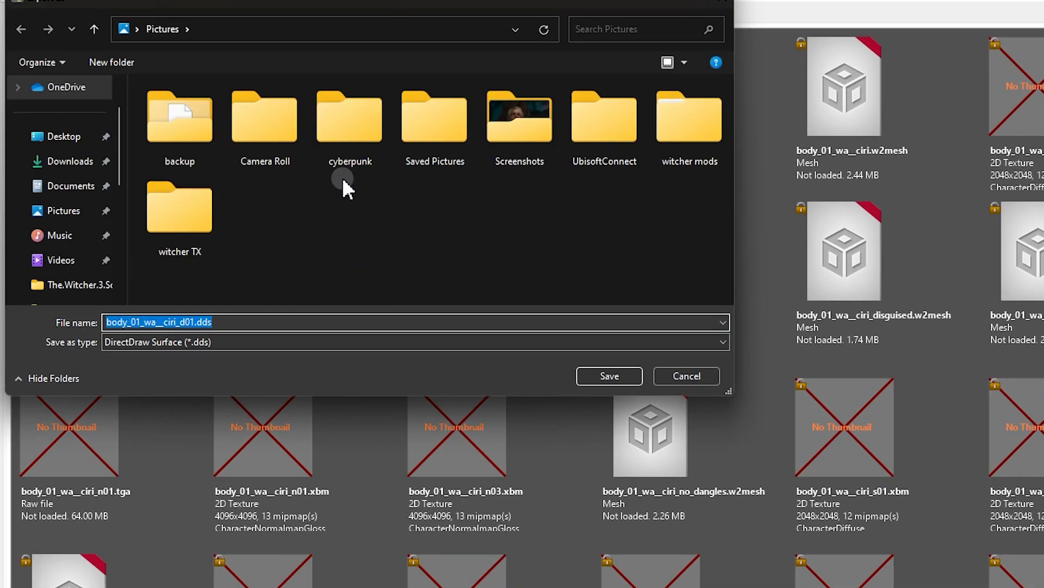
left_click(67, 214)
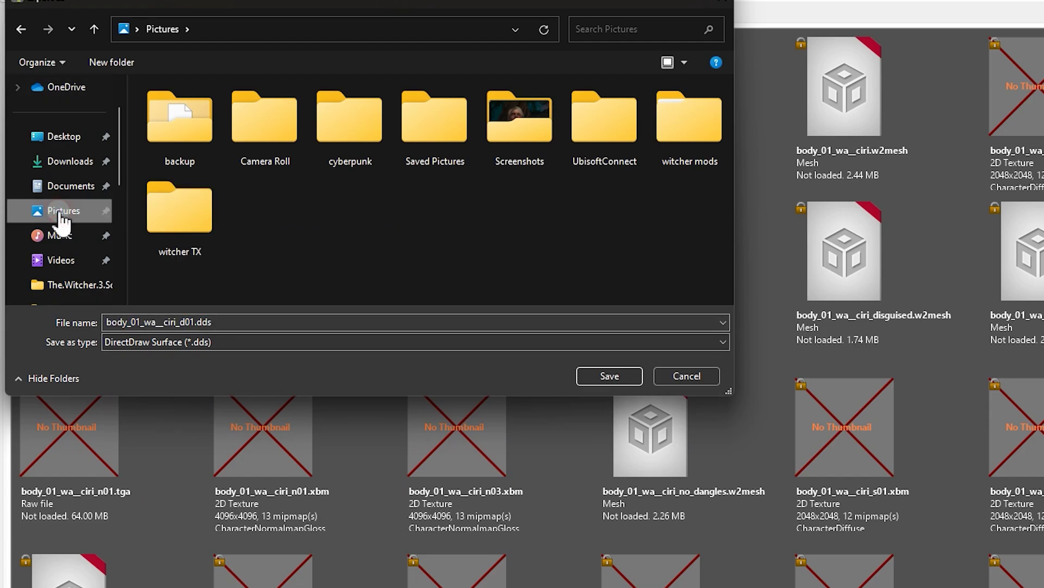
double_click(204, 220)
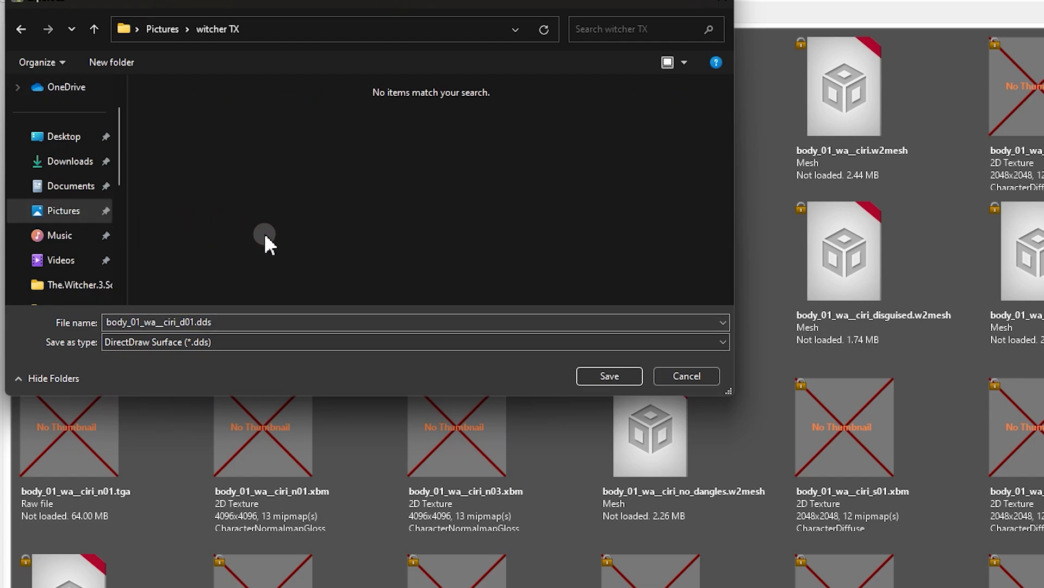
left_click(309, 328)
left_click(313, 342)
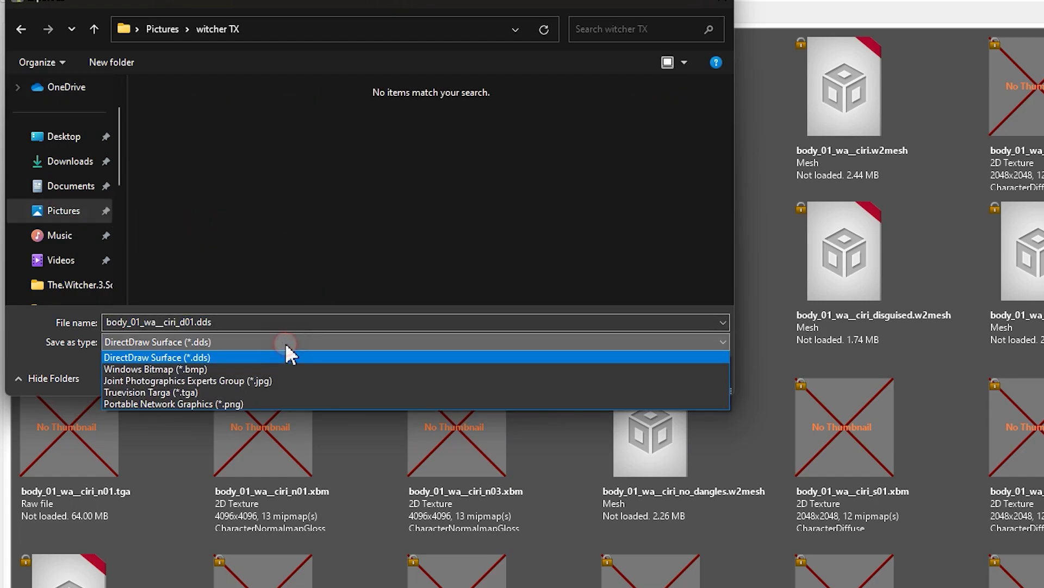
left_click(213, 359)
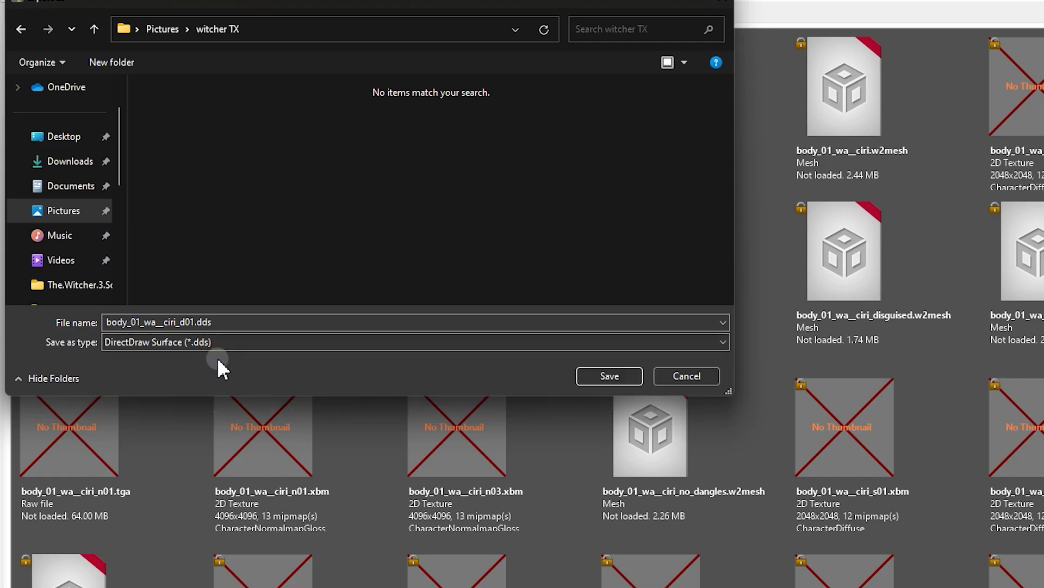
left_click(610, 376)
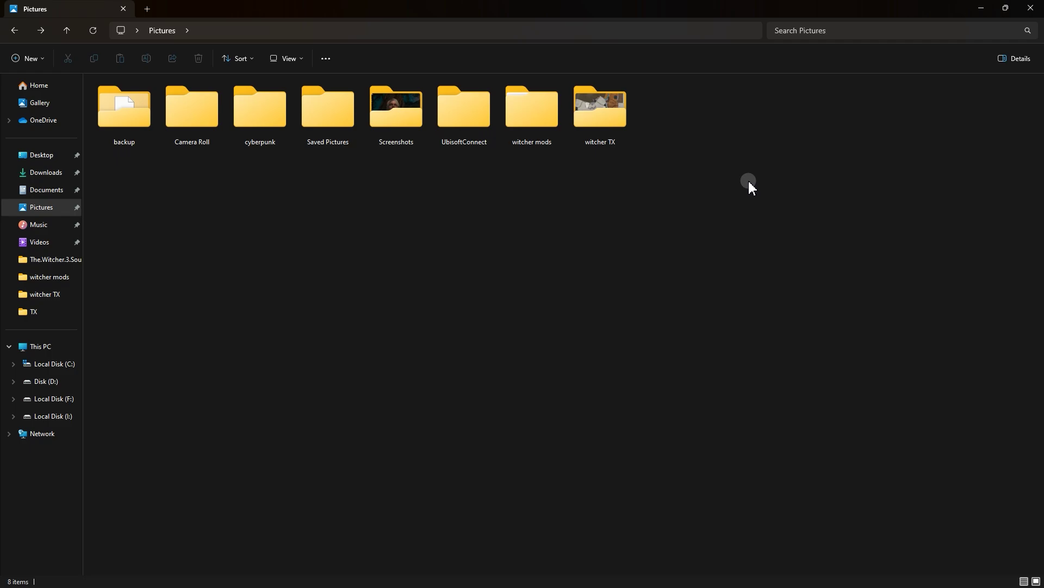
Locate and select body_01_wa__ciri_d01.dds inside the witcher TX folder.
double_click(612, 128)
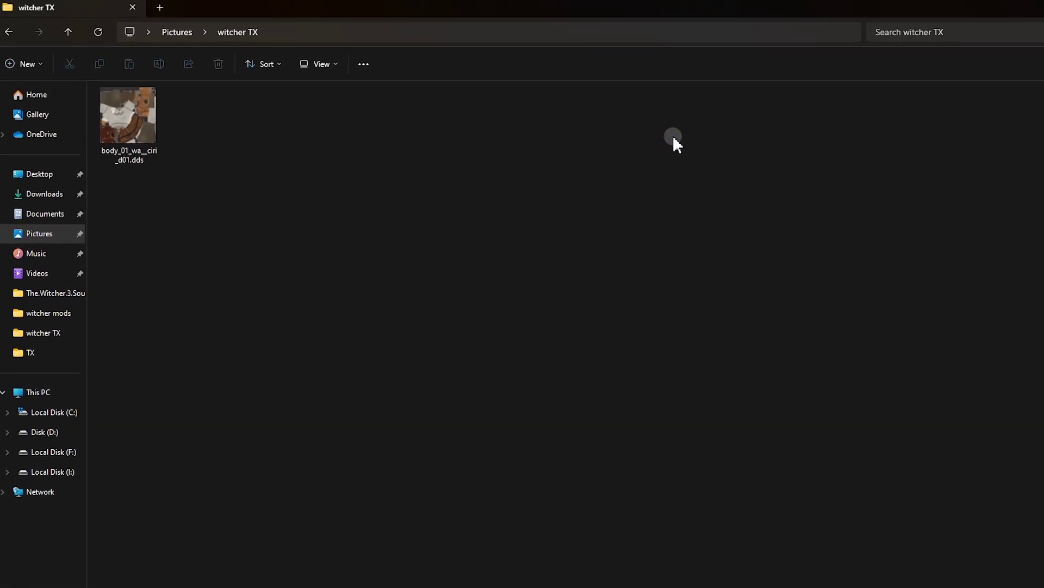
scroll(177, 172, "up", 5, "ctrl")
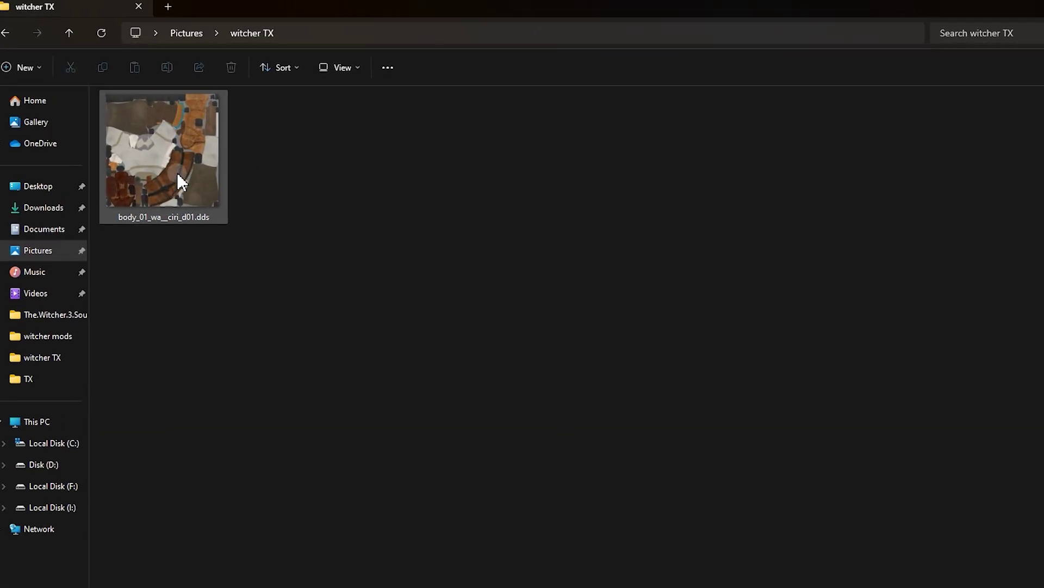
left_click(189, 219)
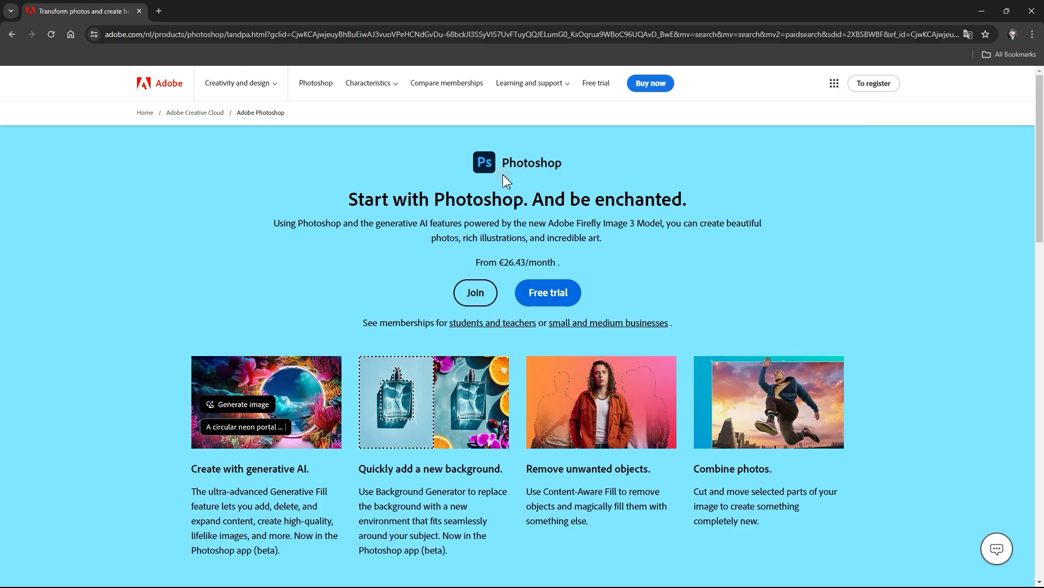
Download AdobeDDS_v0.6_win.zip from the Adobe DDS Plugin V 0.6 ZIP download options.
left_click_drag(503, 174, 568, 163)
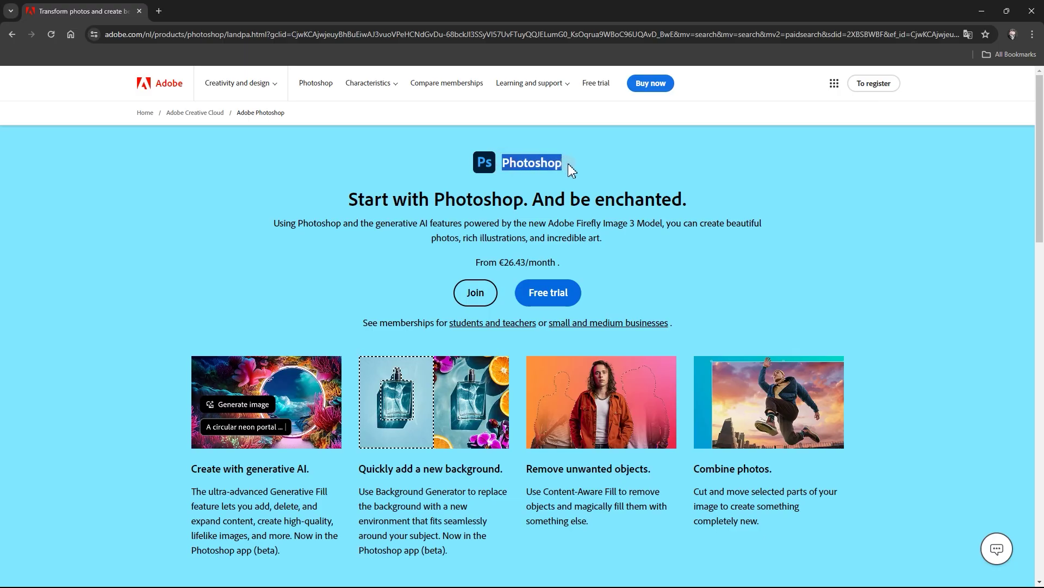
left_click(567, 163)
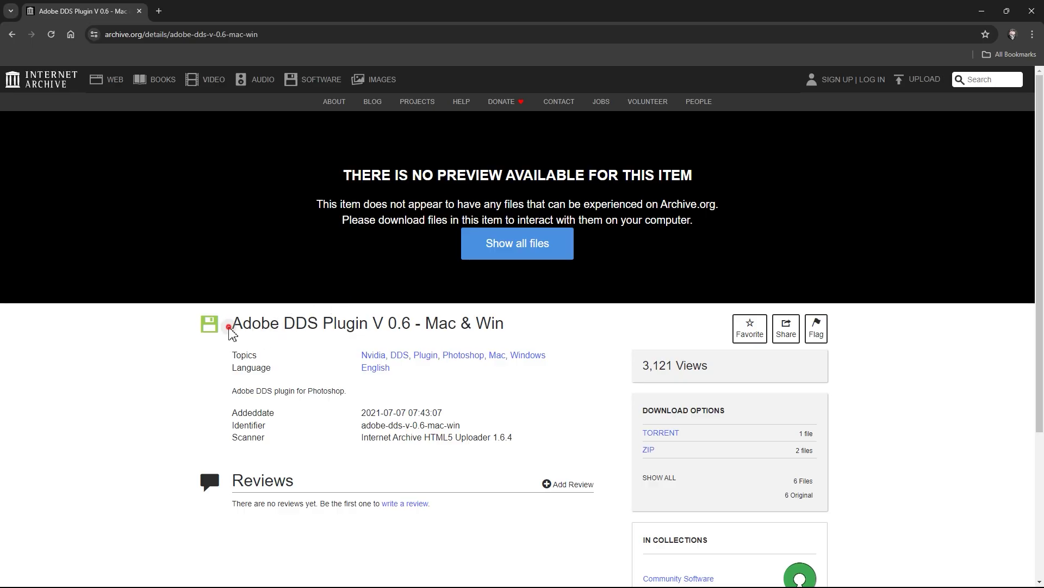
left_click_drag(229, 328, 519, 325)
left_click(528, 325)
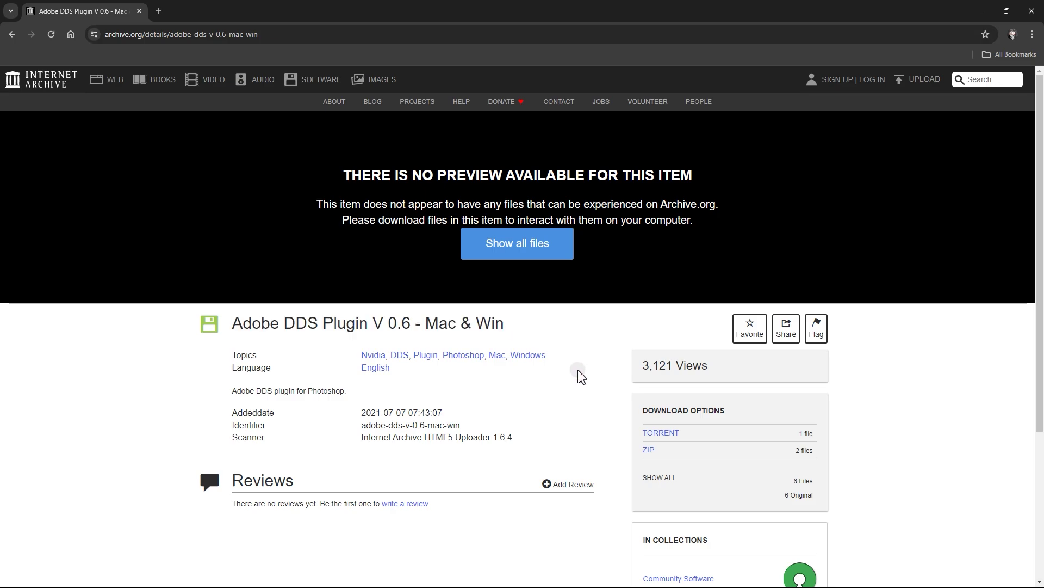
left_click(648, 451)
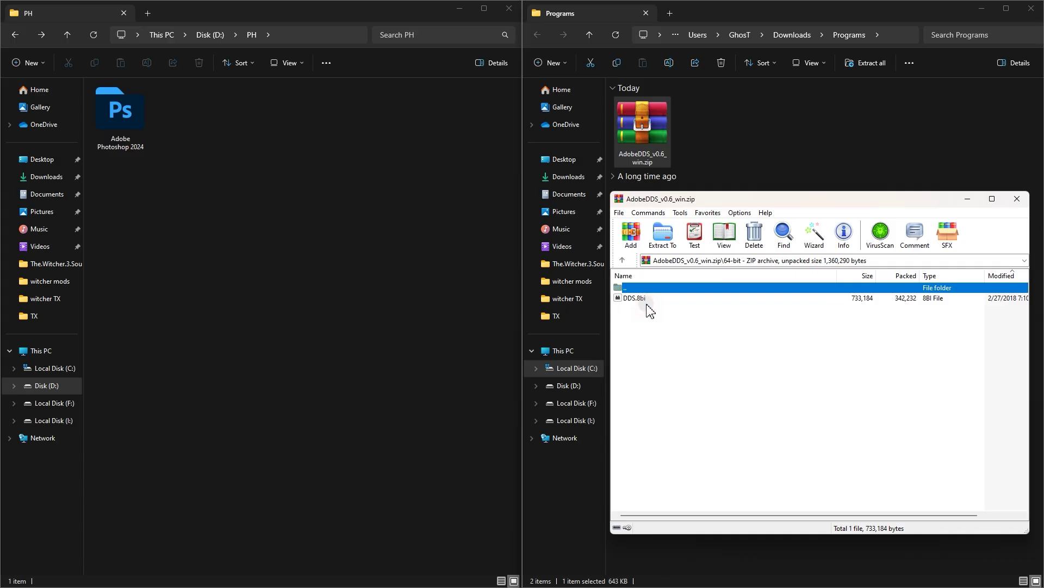
Extract DDS.8bi from the ZIP into Adobe Photoshop 2024\Plug-ins.
left_click(649, 299)
double_click(133, 121)
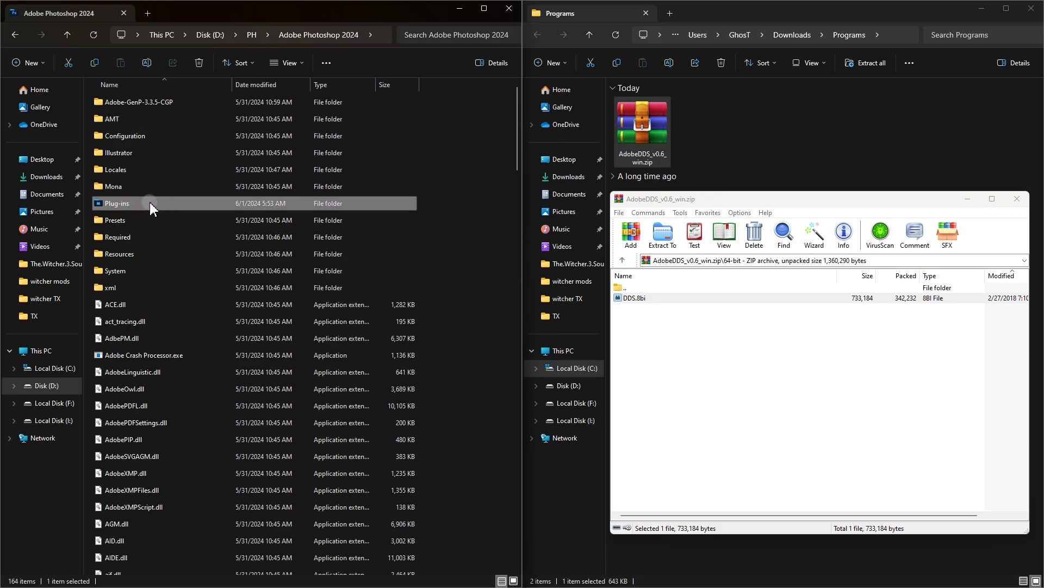
double_click(144, 203)
left_click_drag(687, 301, 344, 235)
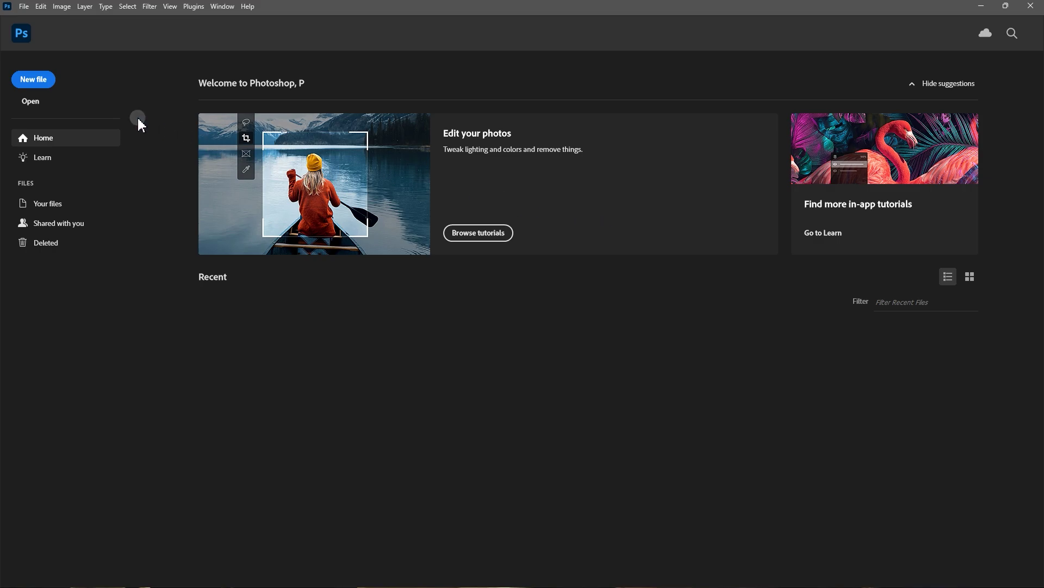
Create a 1980 x 1080 test document, then open body_01_wa__ciri_d01.dds with Photoshop 2024.
left_click(31, 80)
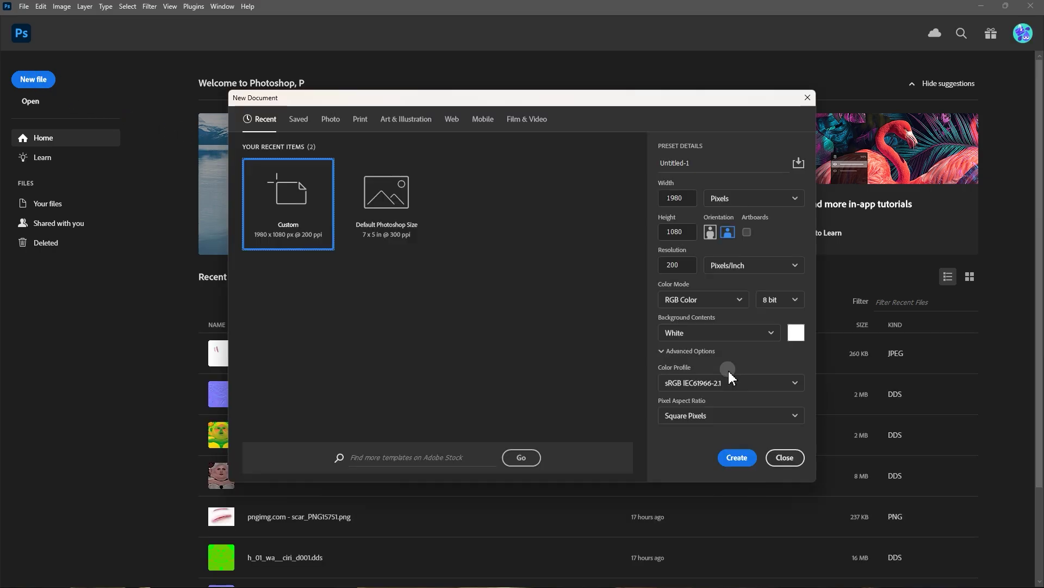
left_click(739, 458)
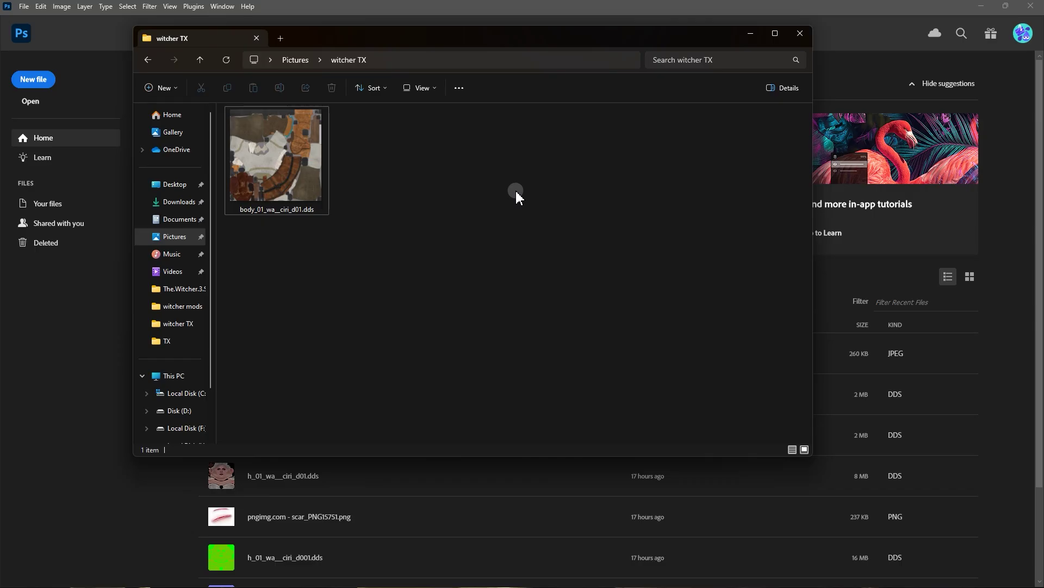
left_click(308, 197)
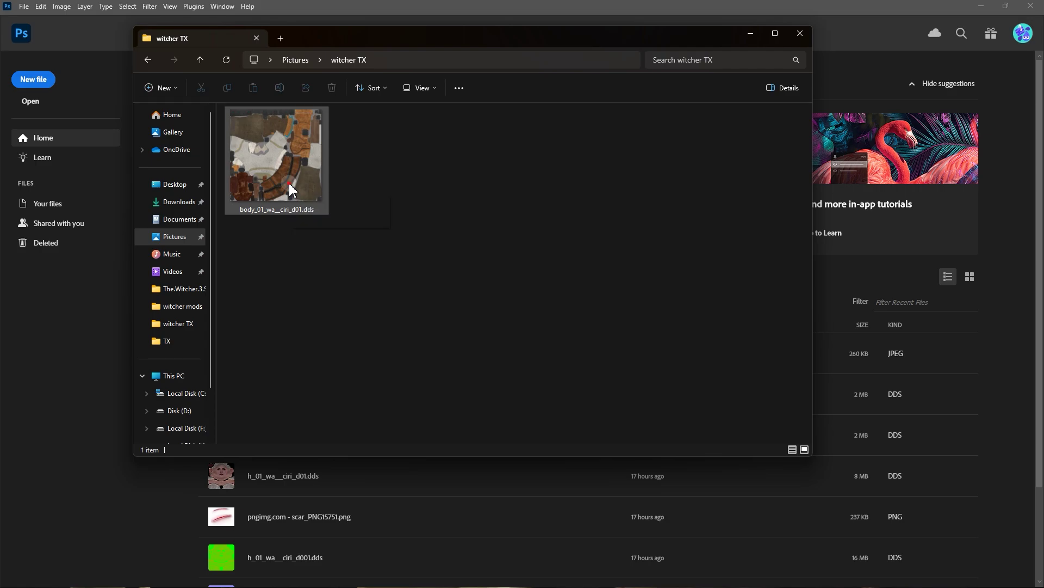
double_click(289, 186)
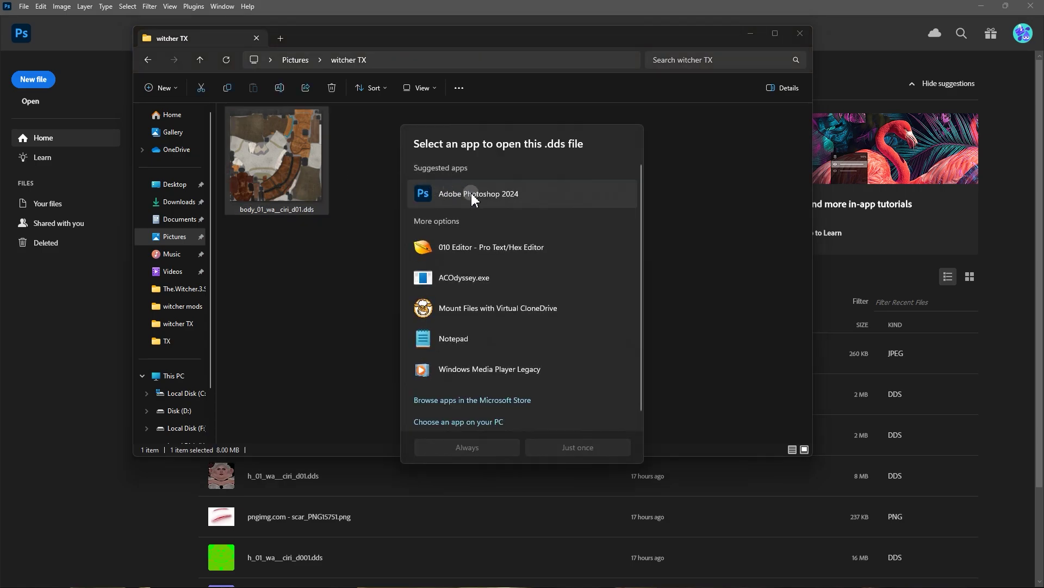
left_click(471, 194)
left_click(577, 449)
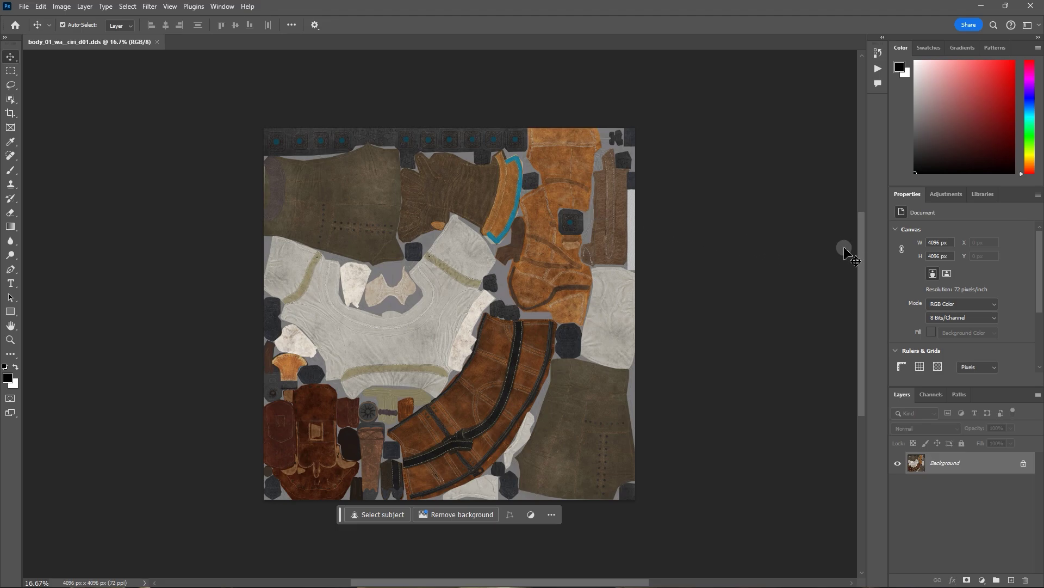
Pan and zoom around the 4096 px body texture, then select the Brush tool.
mouse_move(862, 245)
left_mouse_down()
mouse_move(872, 193)
mouse_move(875, 277)
mouse_move(873, 250)
left_mouse_up()
left_click_drag(626, 580, 609, 566)
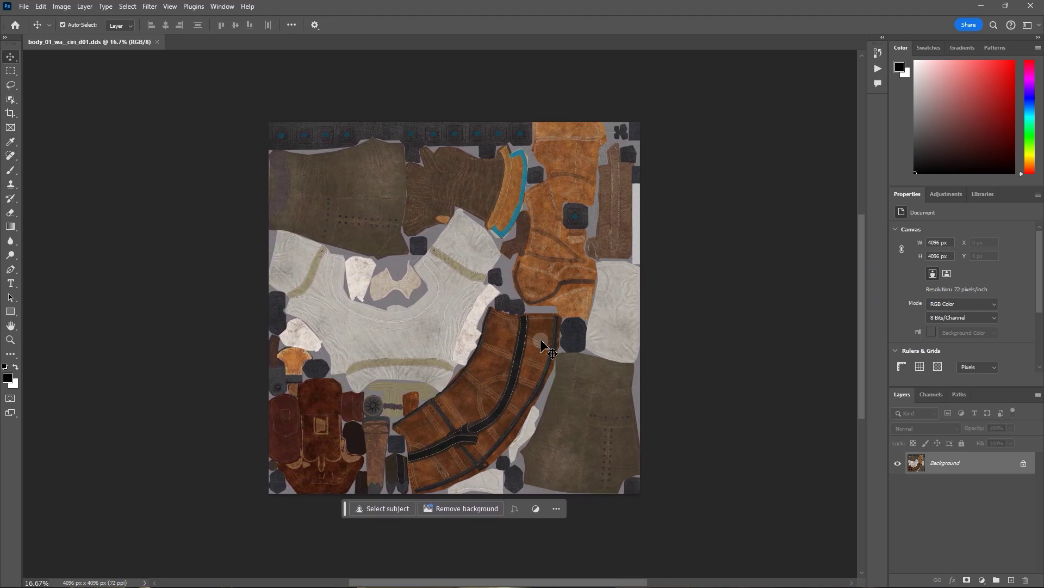
scroll(544, 344, "up", 3)
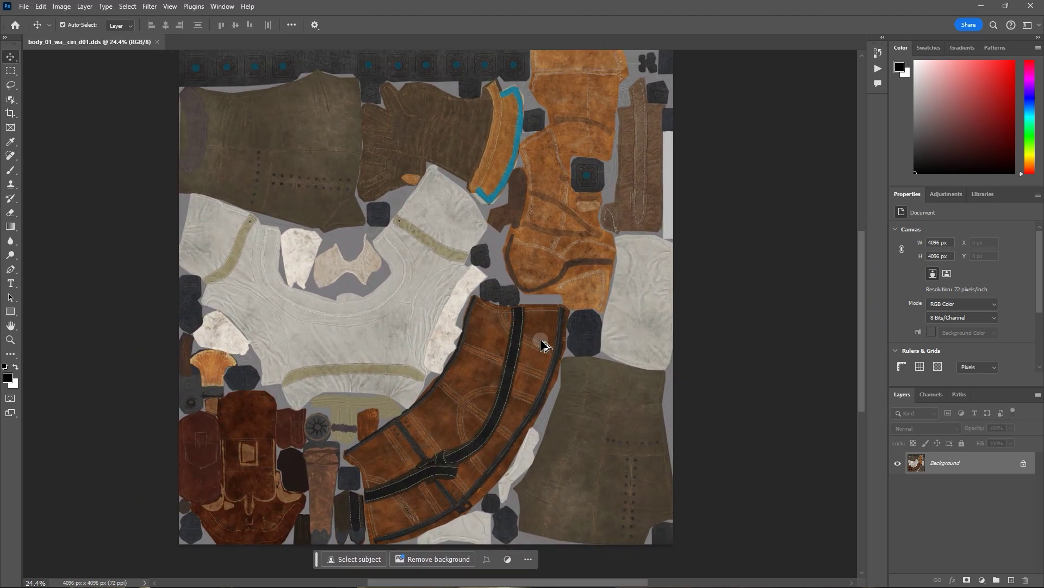
scroll(544, 344, "down", 1)
scroll(544, 344, "down", 1)
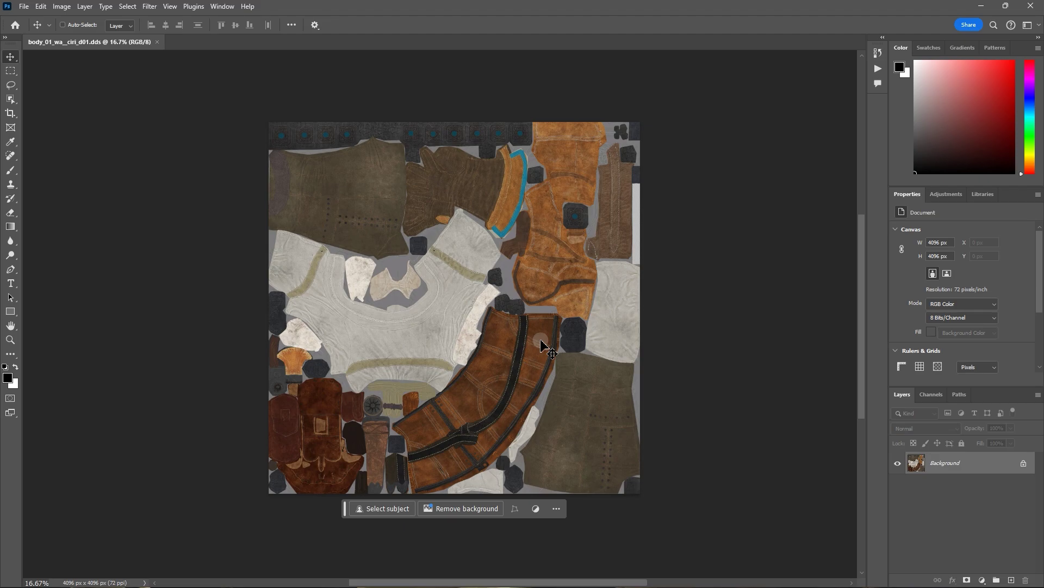
scroll(544, 344, "left", 1)
scroll(544, 344, "right", 1)
left_click(10, 170)
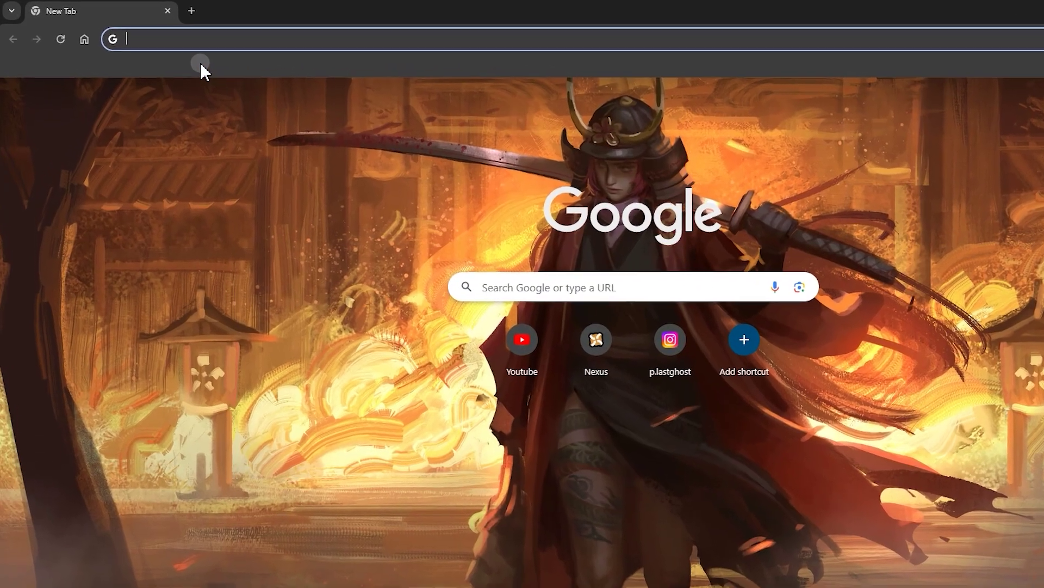
Search Google Images for 'png cloth texture' and preview the Pinterest denim texture.
type("png cloth texture")
key("Return")
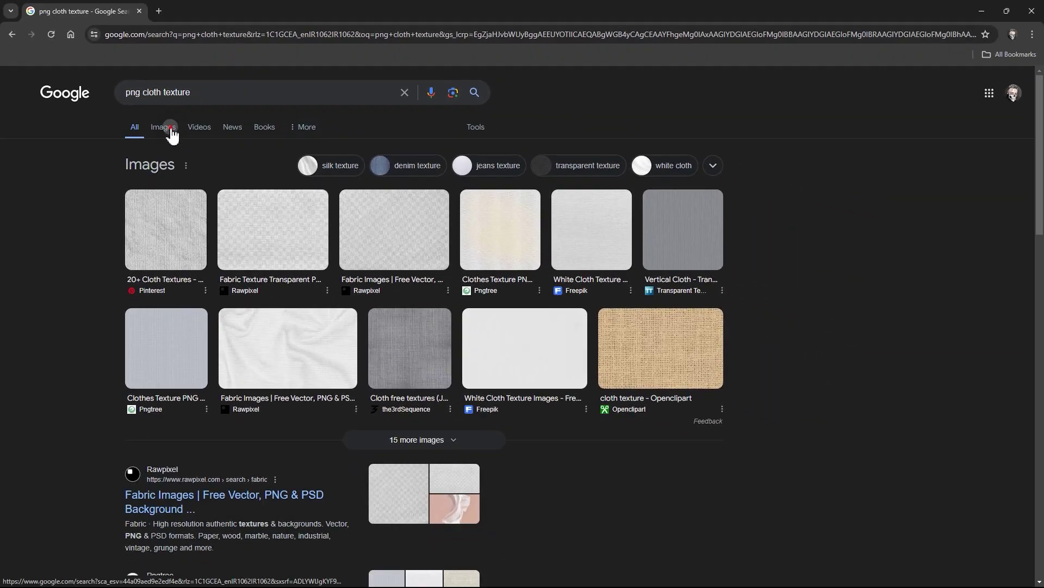
left_click(171, 131)
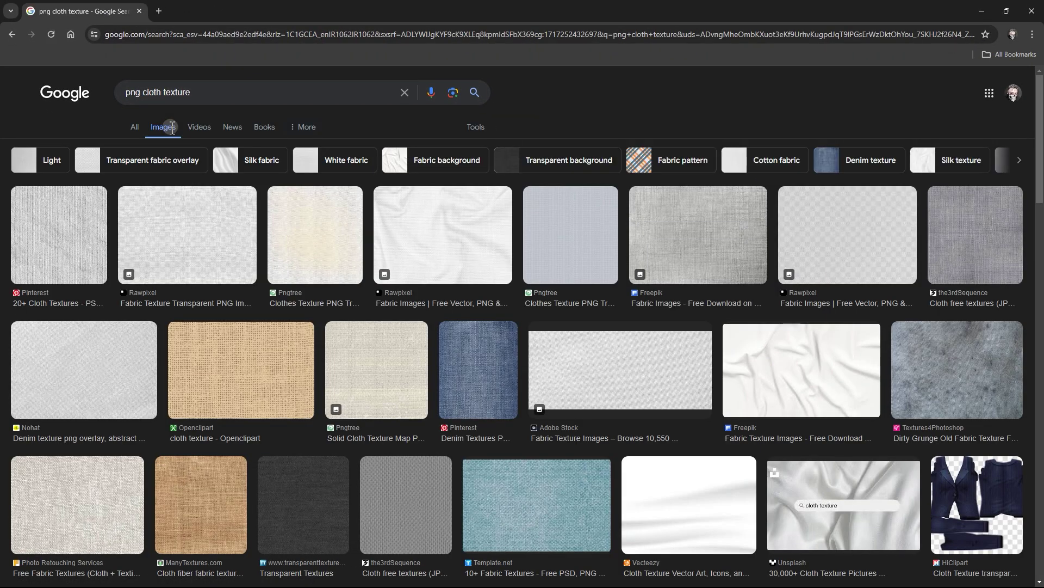
left_click(495, 386)
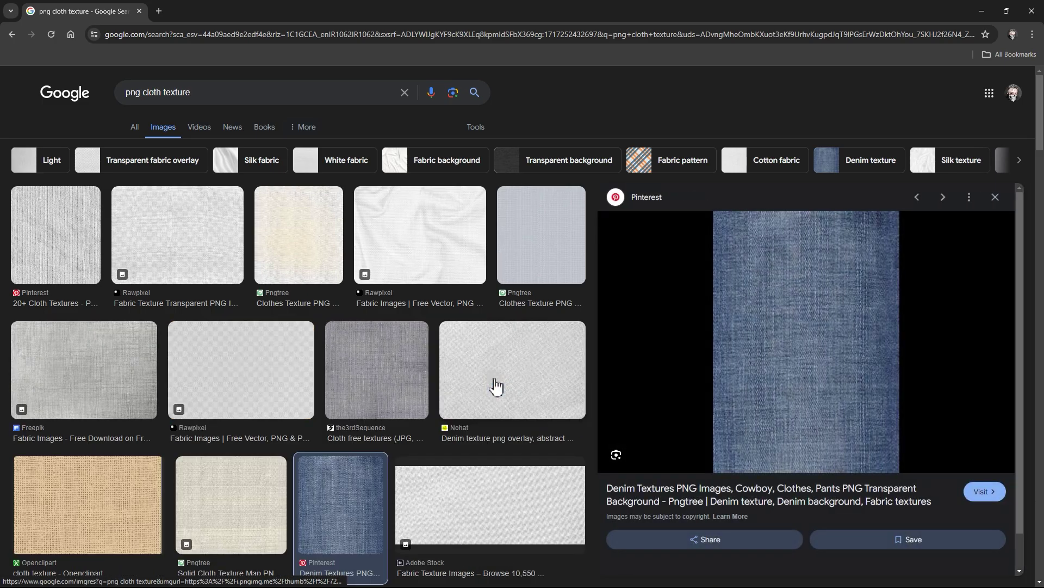
scroll(796, 339, "down", 7)
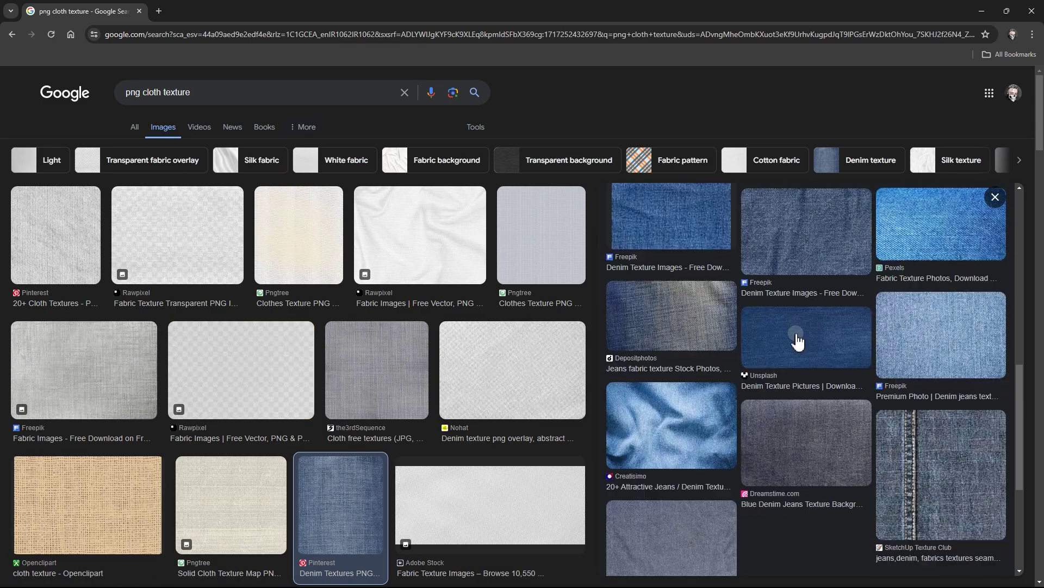
scroll(798, 342, "down", 5)
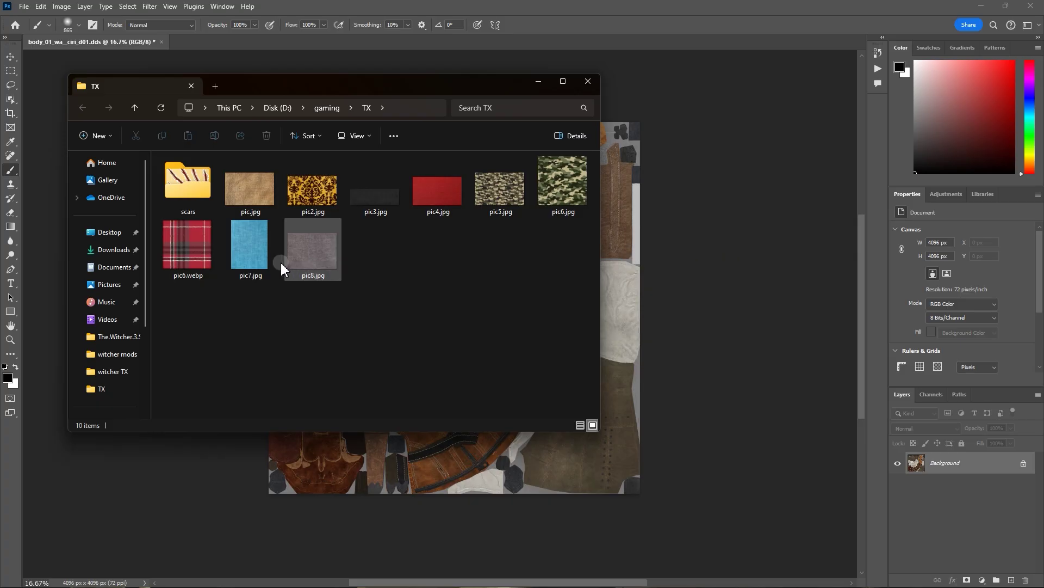
Place the red plaid pic6.webp onto the body texture and scale it to 254%.
left_click(258, 255)
left_click(191, 249)
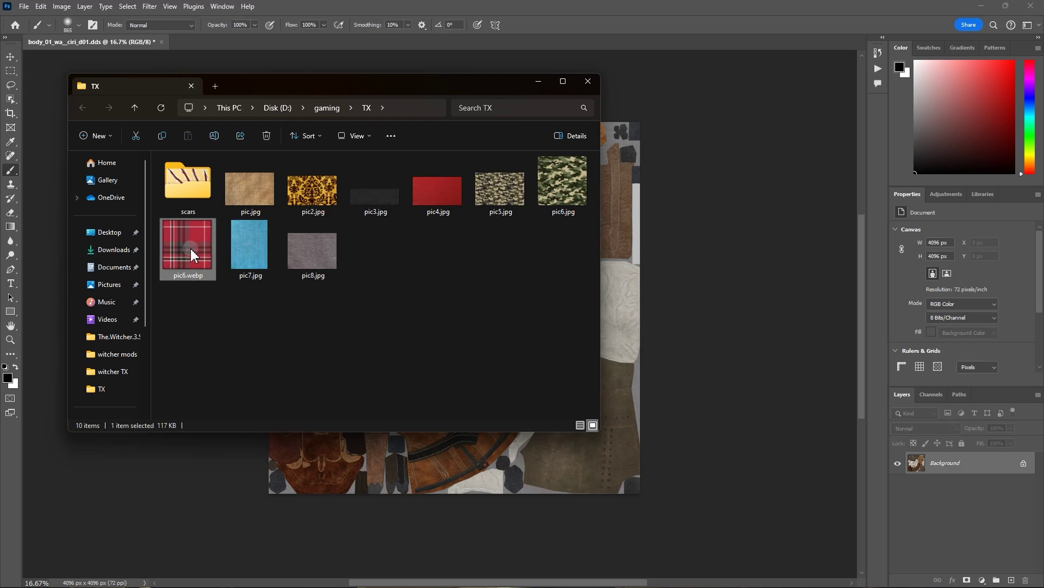
left_click_drag(187, 247, 614, 291)
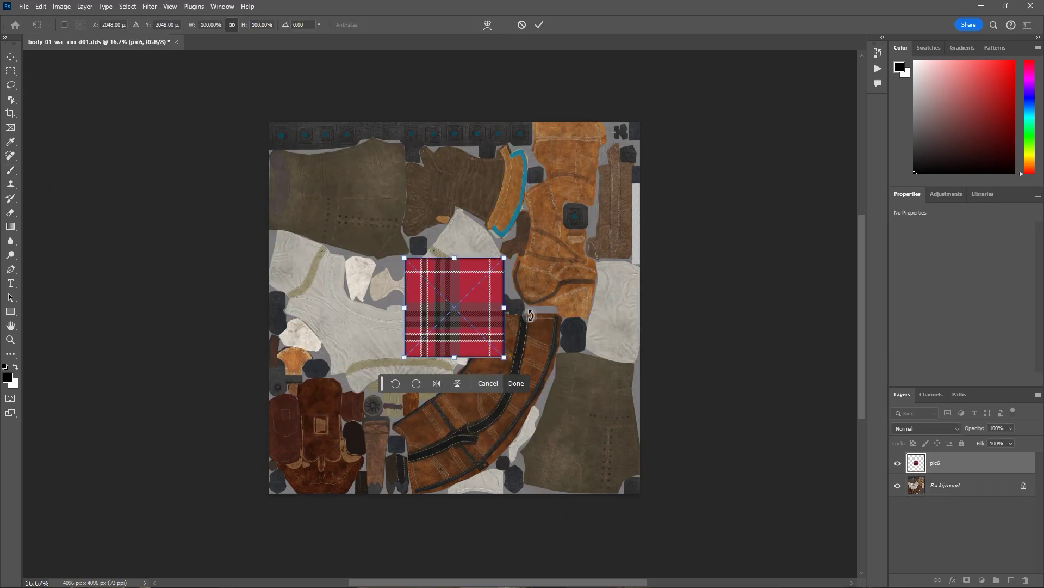
left_click_drag(506, 305, 387, 327)
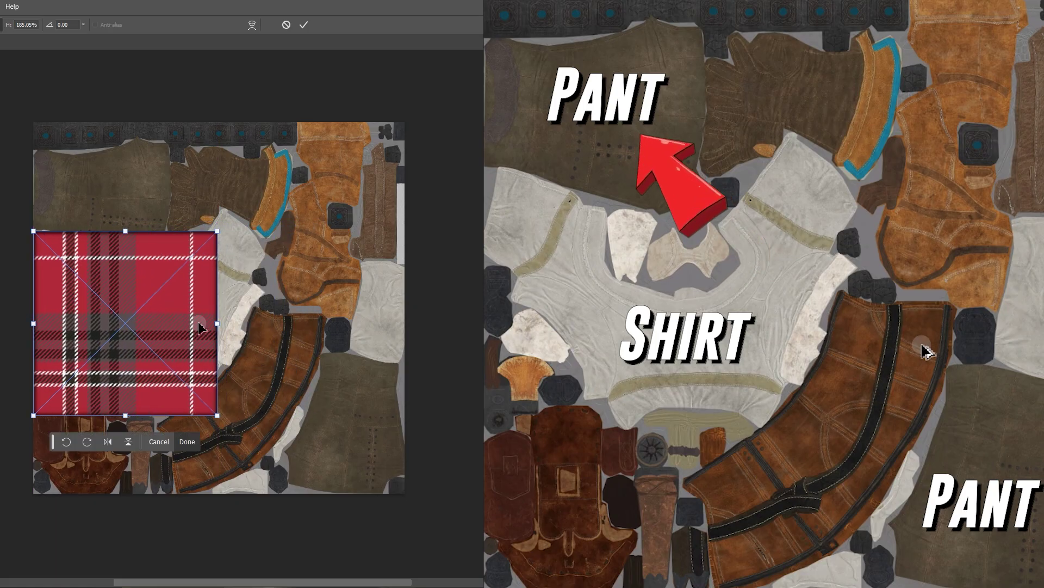
left_click_drag(223, 323, 289, 323)
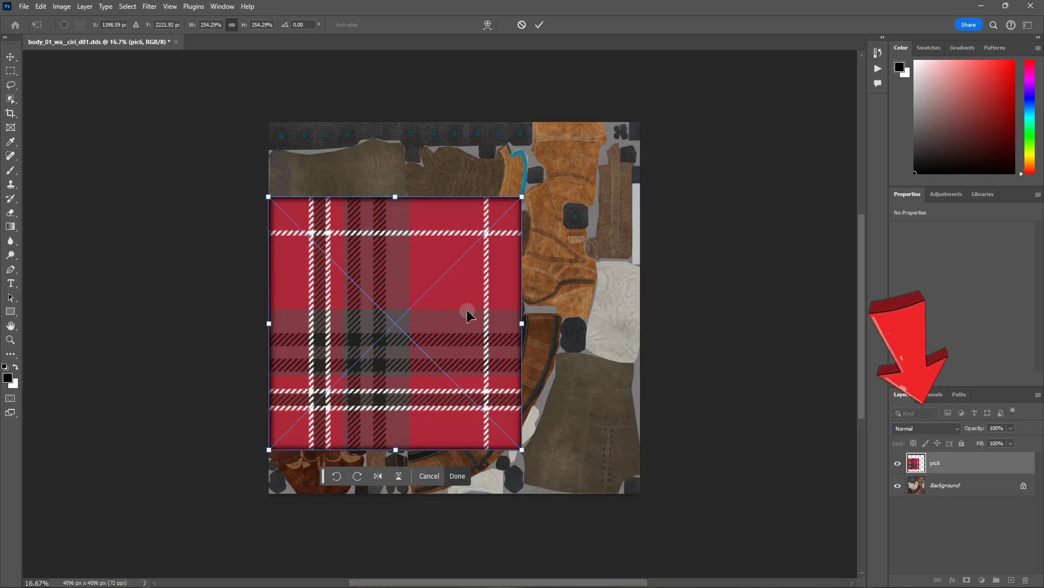
left_click(539, 25)
key("b")
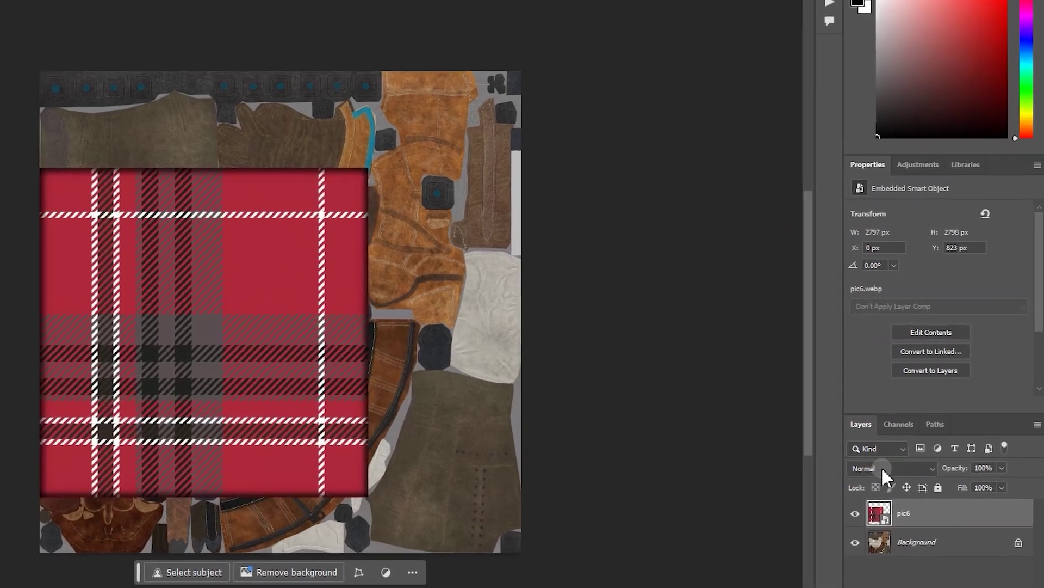
Set the plaid layer to Darker Color blending and rasterize it for erasing.
left_click(920, 431)
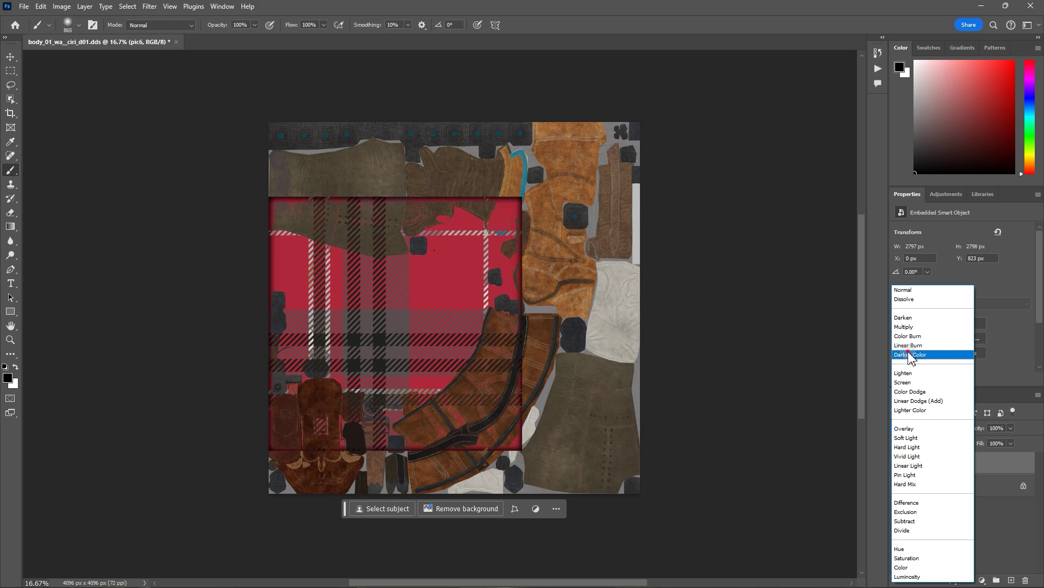
left_click(910, 354)
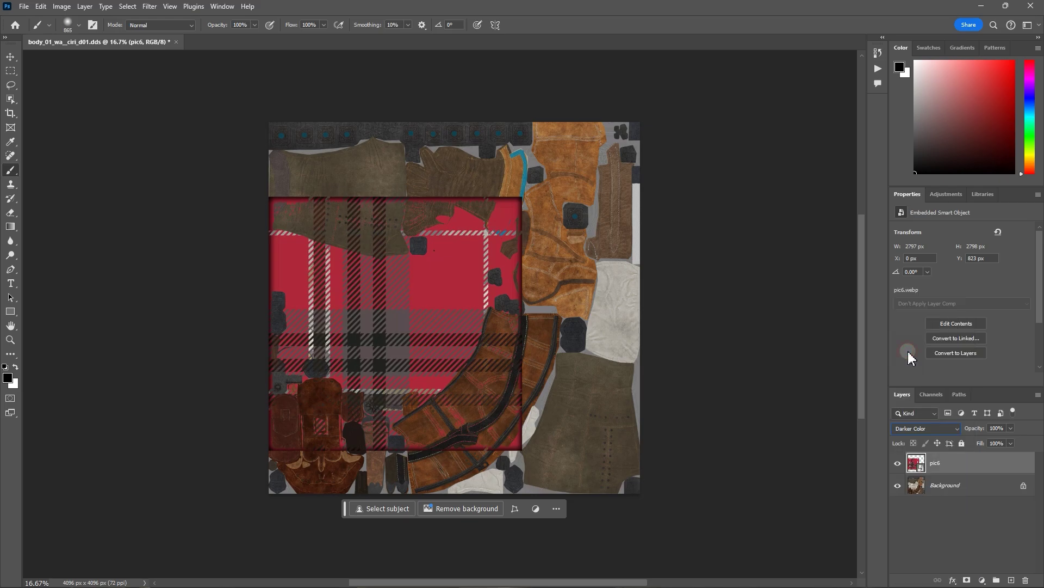
left_click(10, 212)
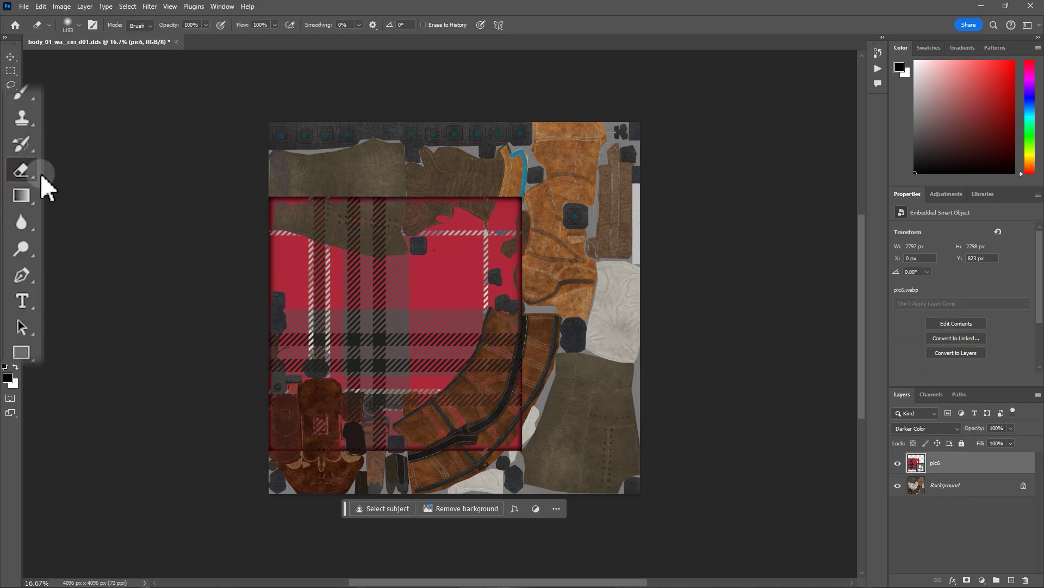
left_click(434, 282)
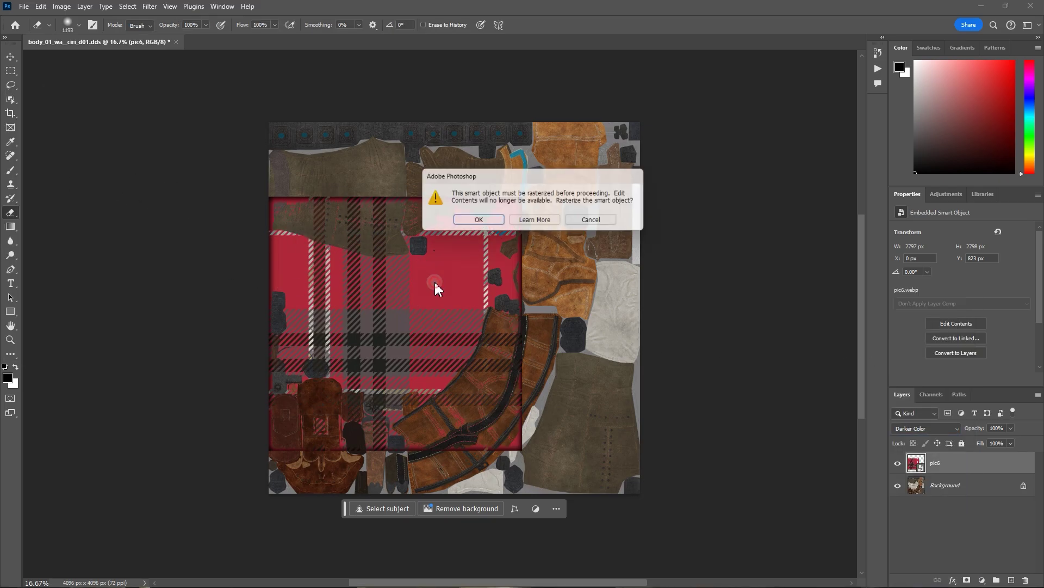
left_click(477, 222)
Erase the plaid overlay from the leather strap and shift the blue fabric copy down-left.
mouse_move(489, 222)
left_mouse_down()
mouse_move(524, 182)
mouse_move(443, 168)
mouse_move(385, 201)
mouse_move(395, 209)
mouse_move(280, 177)
left_mouse_up()
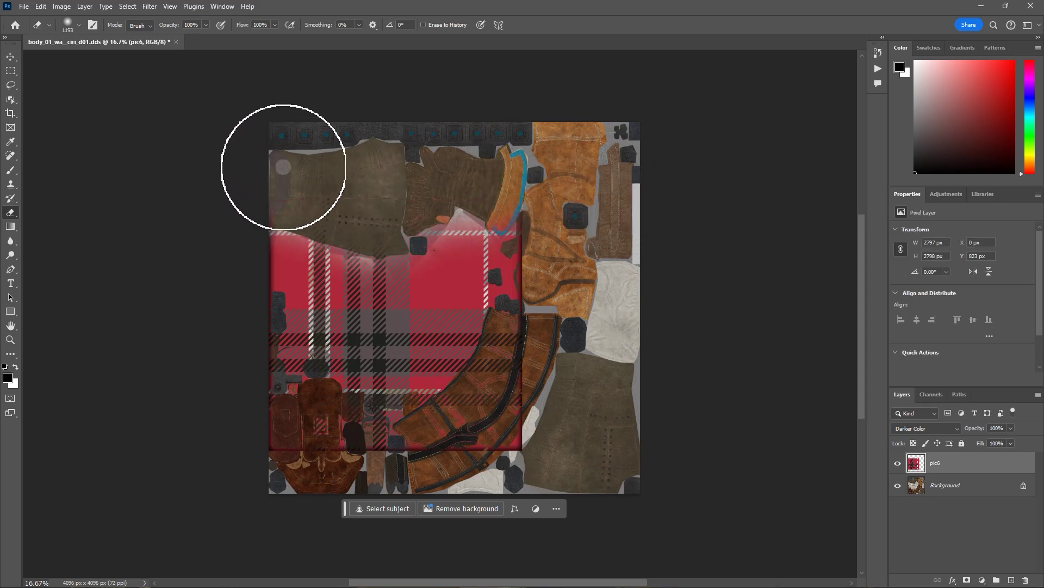
mouse_move(605, 218)
left_mouse_down()
mouse_move(571, 259)
mouse_move(573, 219)
mouse_move(544, 179)
mouse_move(570, 265)
mouse_move(554, 400)
mouse_move(539, 392)
mouse_move(501, 442)
mouse_move(435, 471)
left_mouse_up()
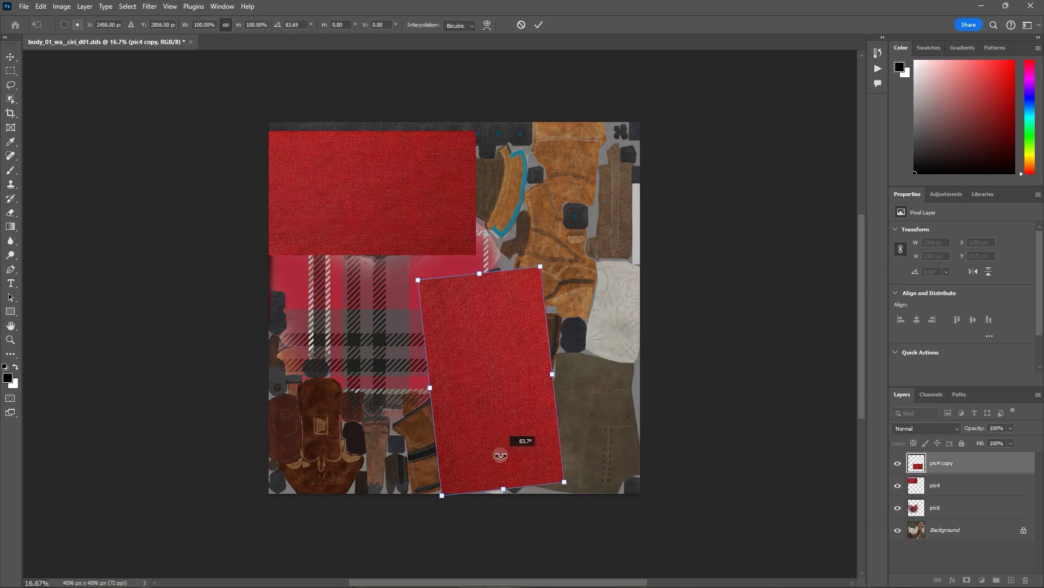
left_click_drag(497, 453, 487, 455)
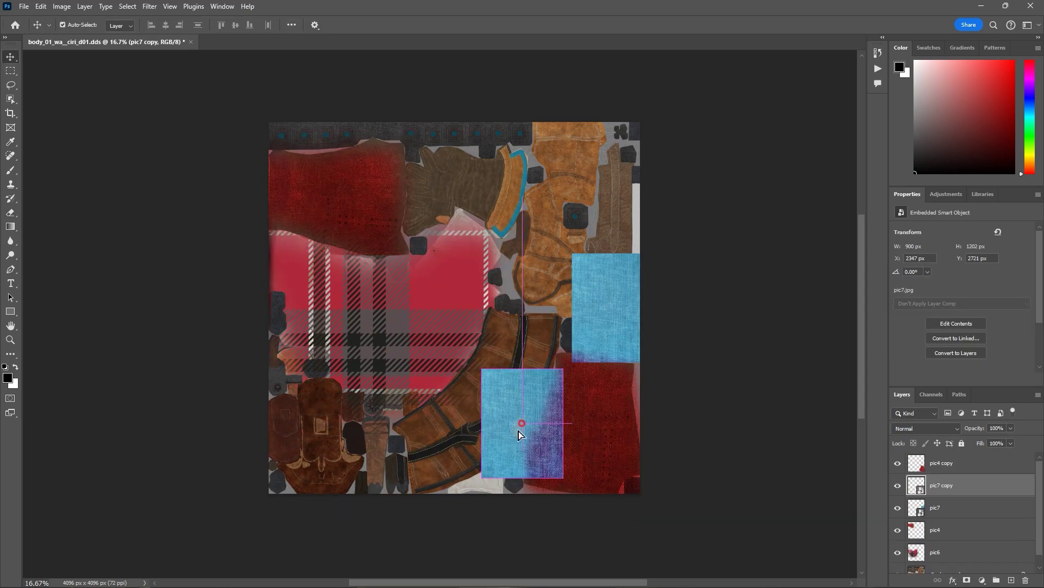
left_click_drag(518, 430, 550, 462)
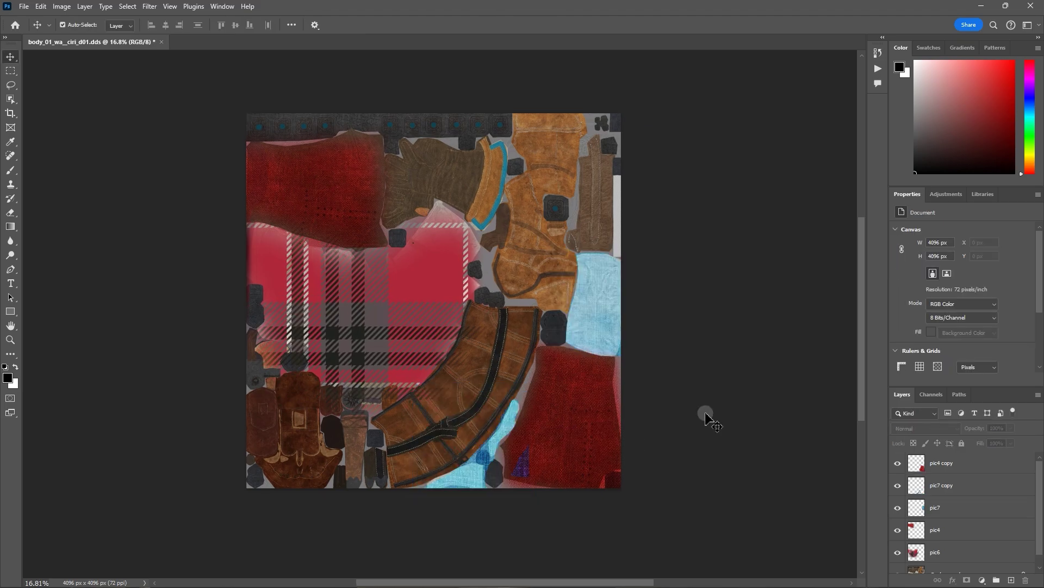
Merge all layers from pic4 copy down to Background into one.
left_click(941, 463)
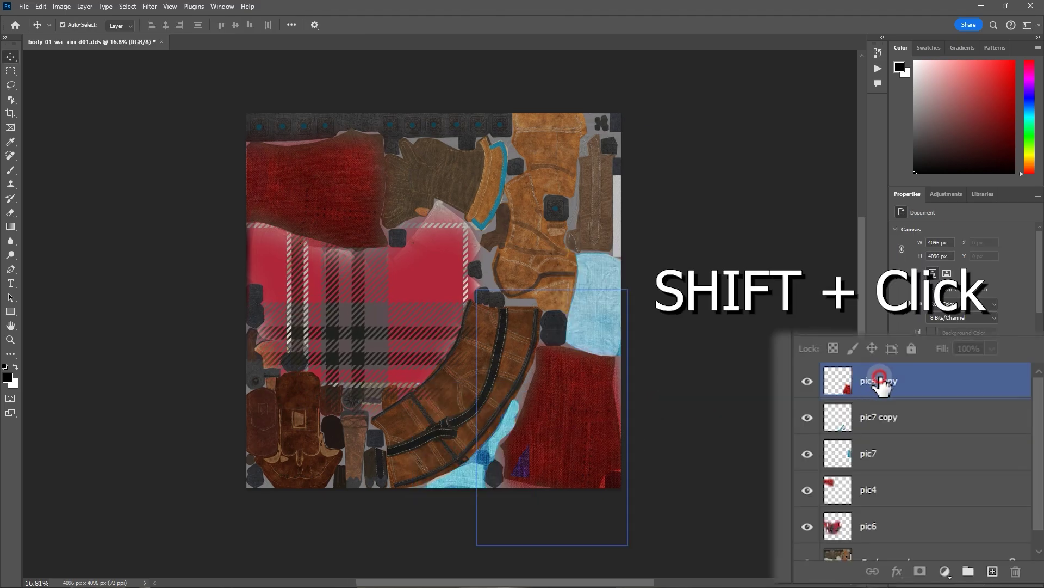
left_click(920, 544, "shift")
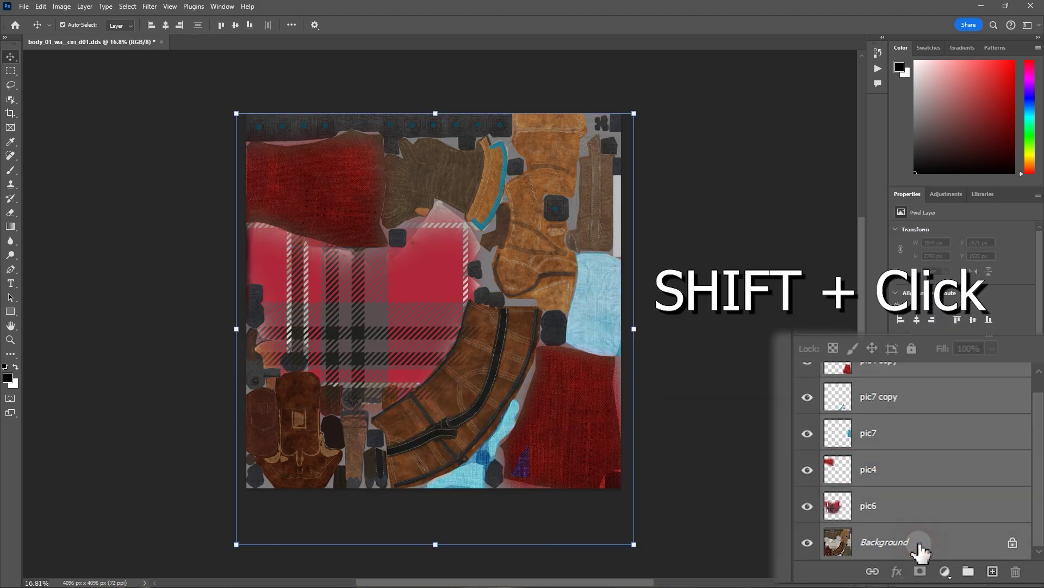
right_click(919, 546)
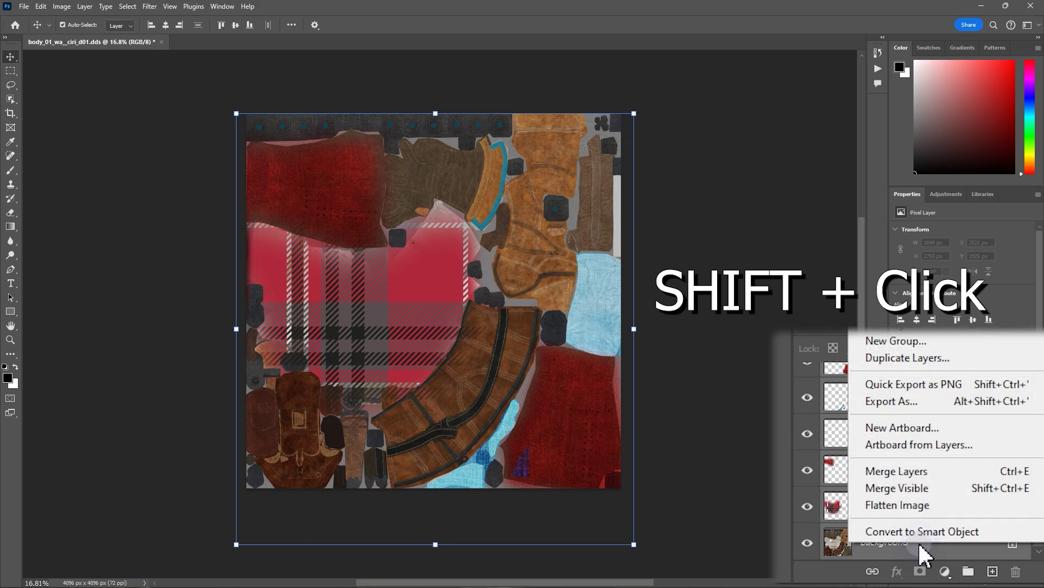
left_click(906, 472)
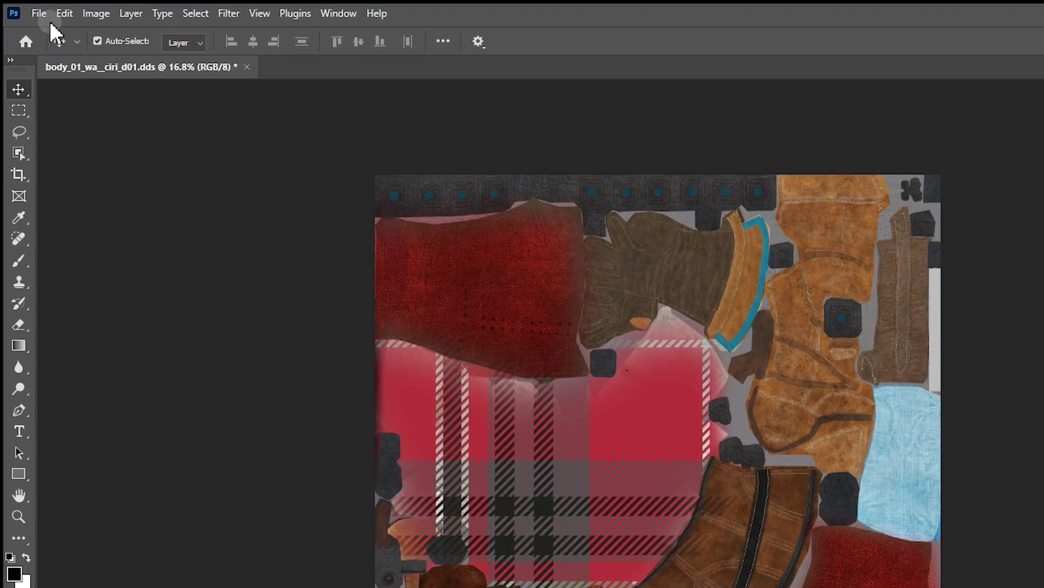
Set up an Export As of the texture in JPG format at quality 7.
left_click(40, 14)
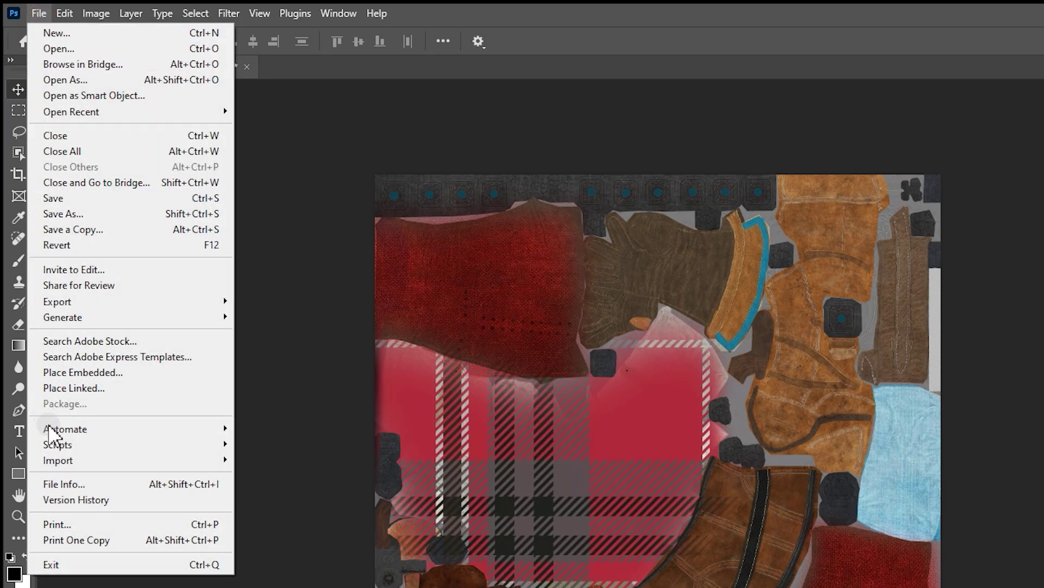
left_click(93, 303)
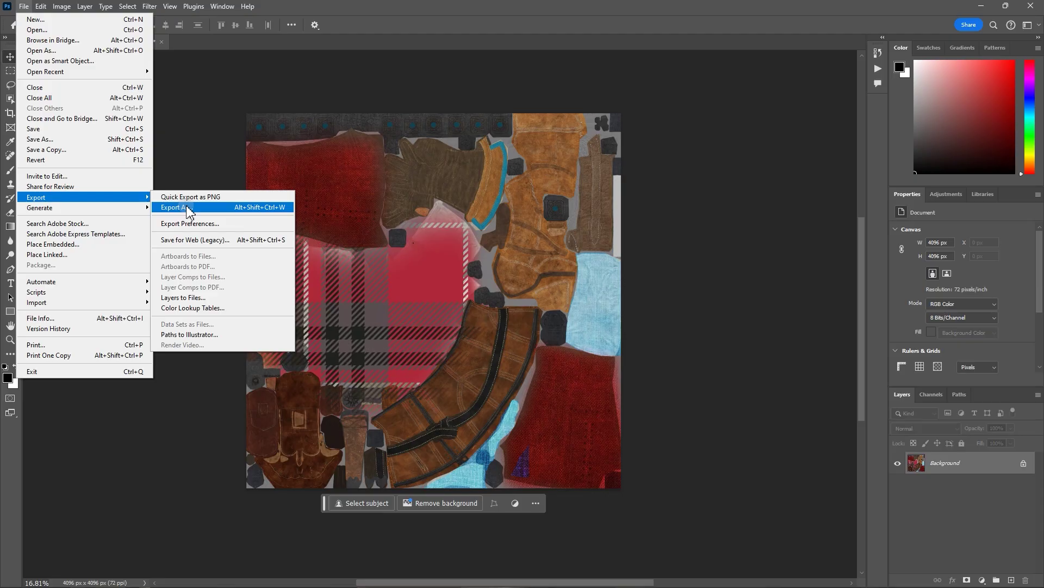
left_click(187, 208)
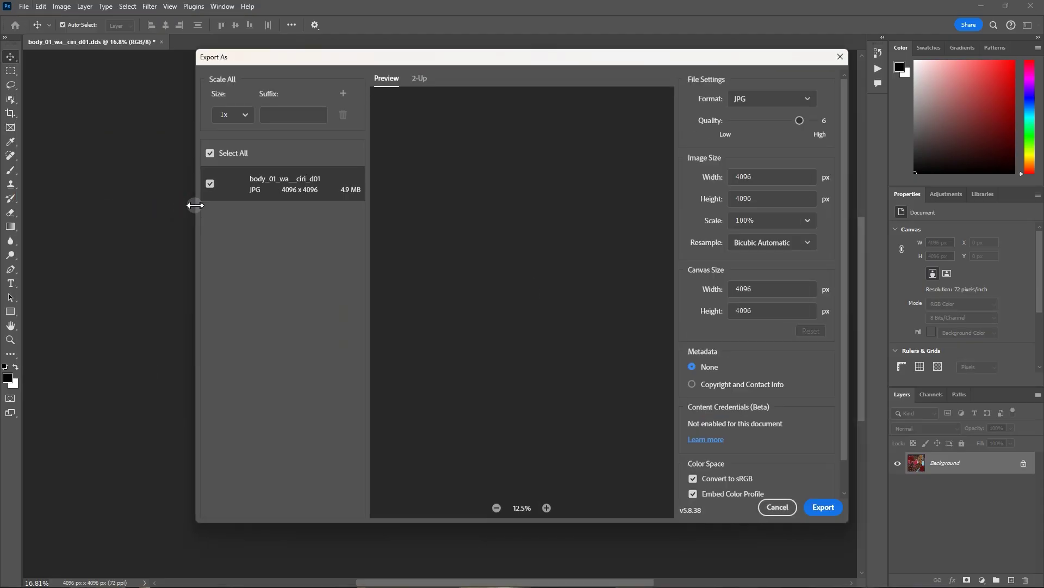
left_click(804, 100)
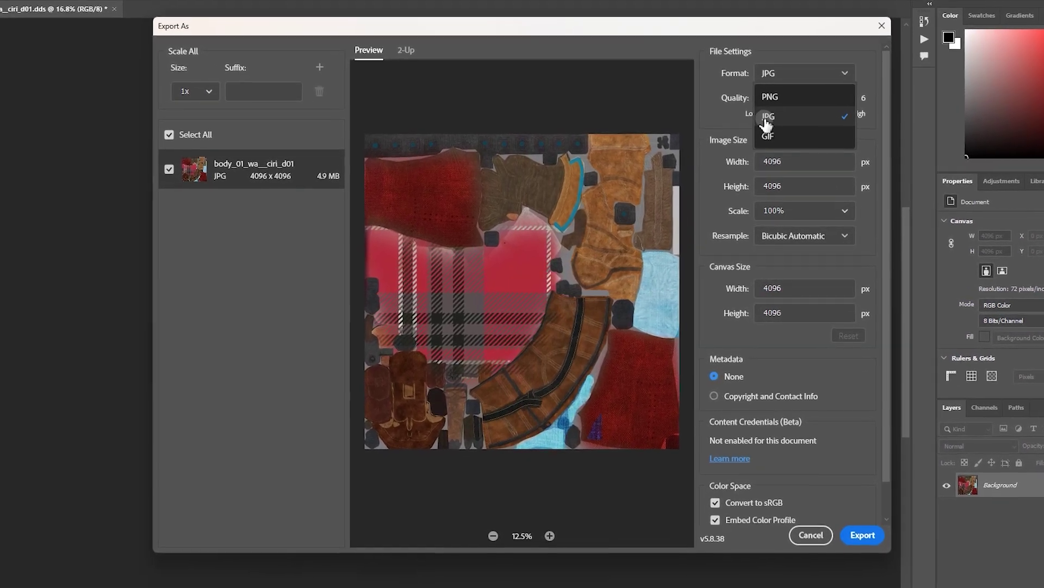
left_click(771, 129)
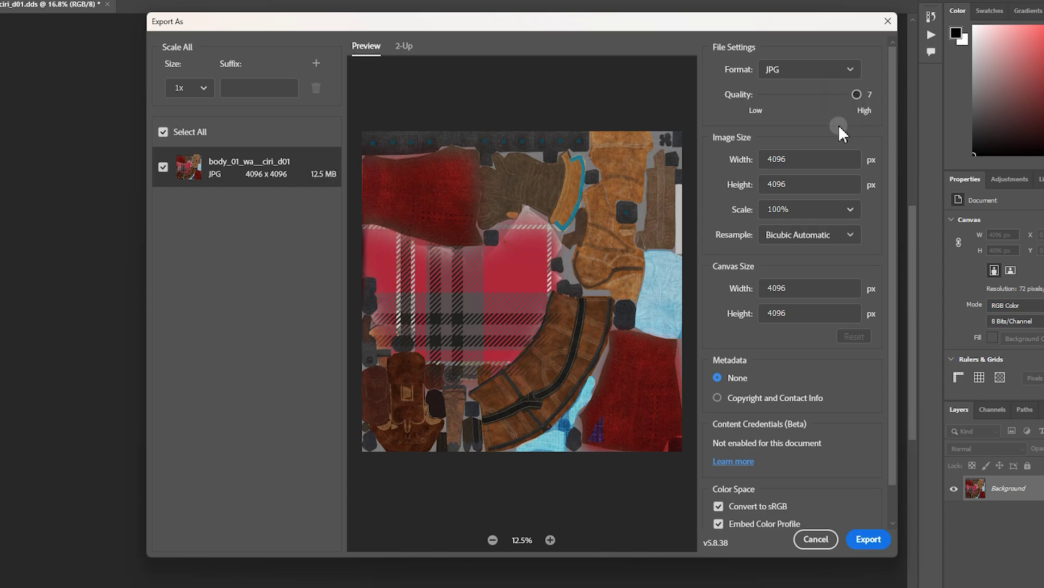
left_click(869, 539)
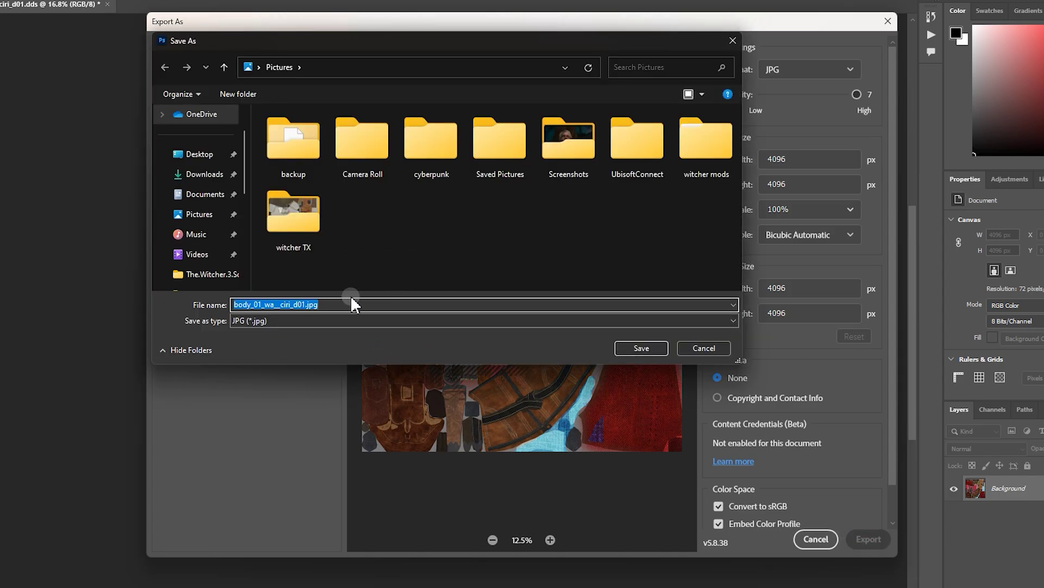
Save the JPG export as body_01_wa__ciri_d01.jpg into the Pictures folder.
left_click(292, 321)
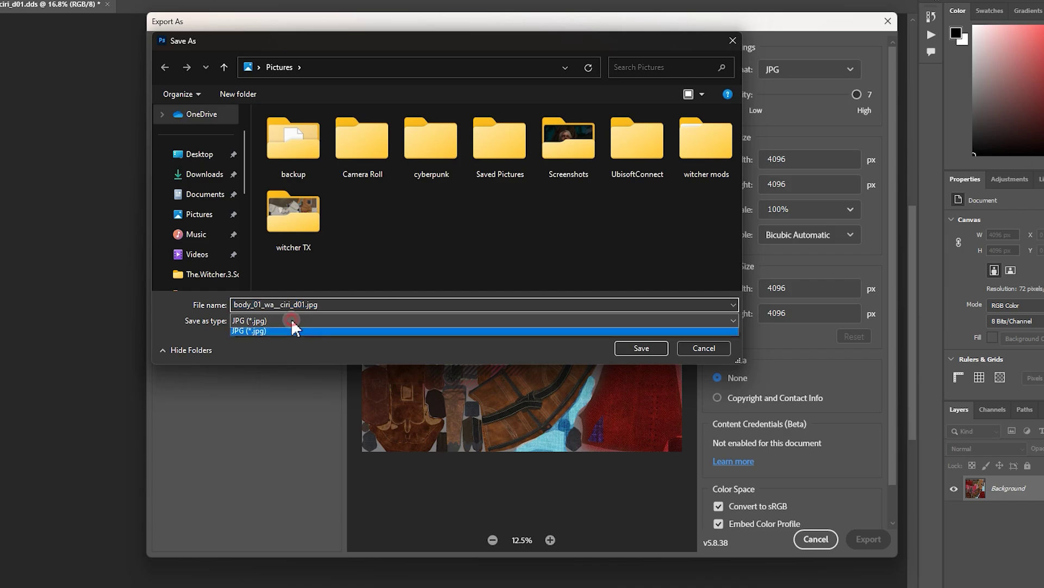
left_click(361, 334)
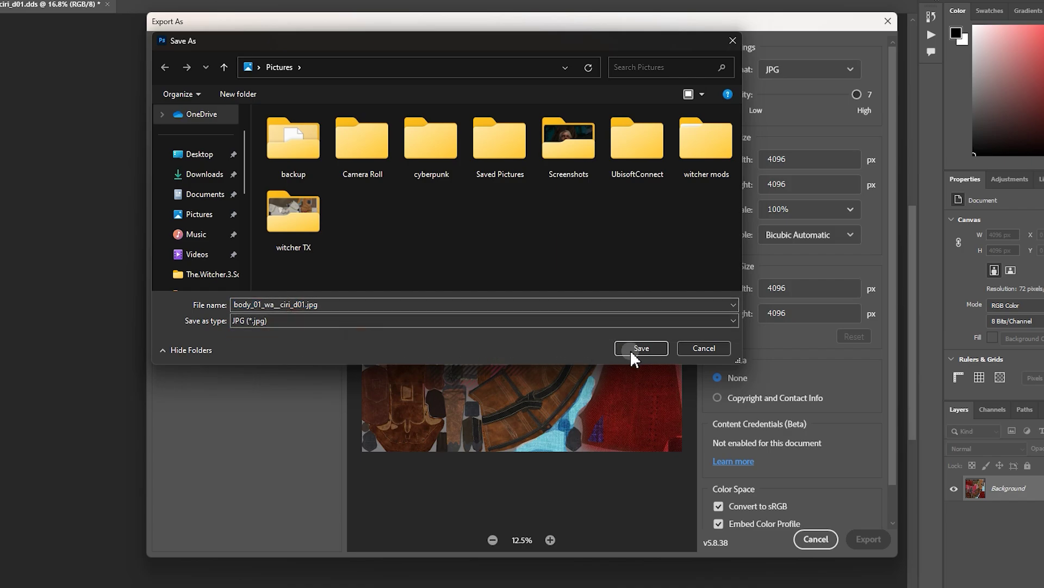
left_click(656, 347)
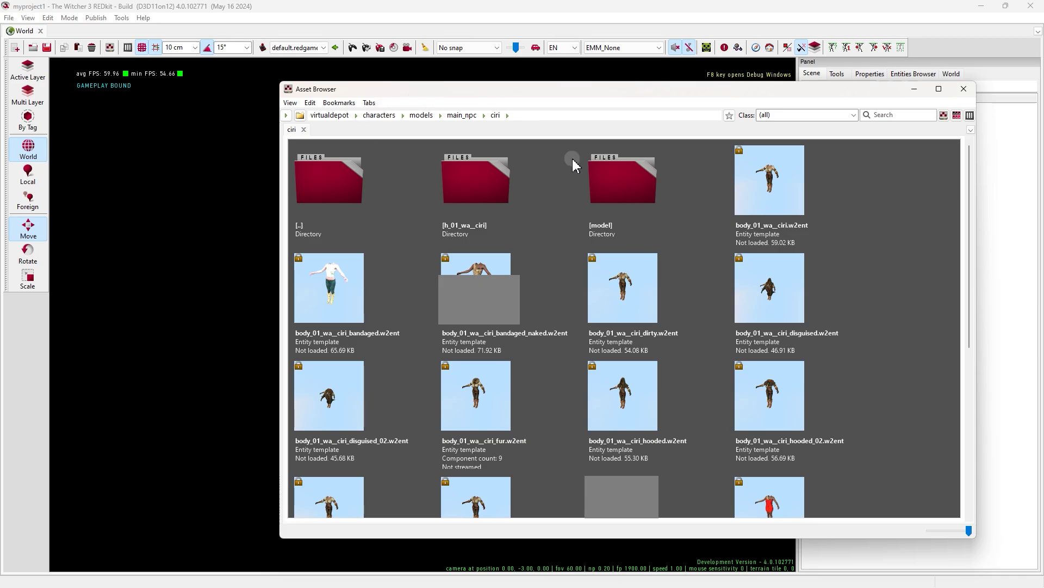
Import the edited body_01_wa__ciri_d01.jpg as a 2D texture into Ciri's model folder.
double_click(624, 192)
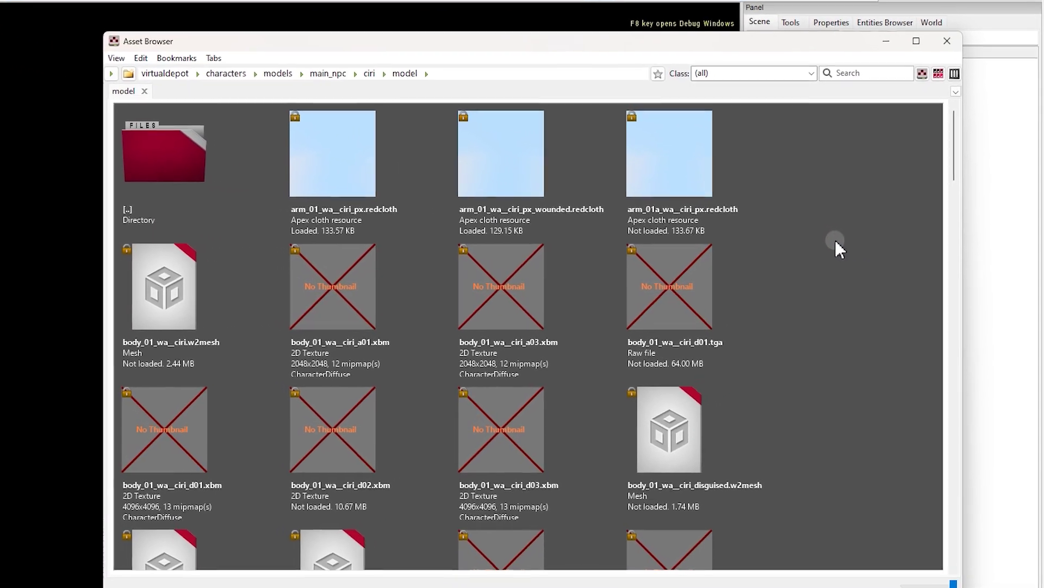
right_click(874, 252)
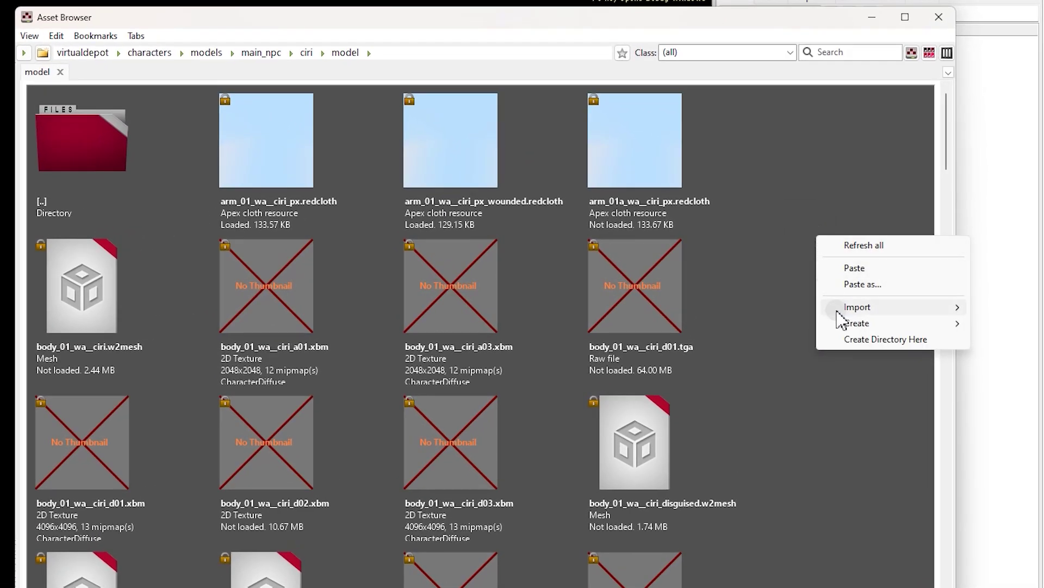
mouse_move(856, 312)
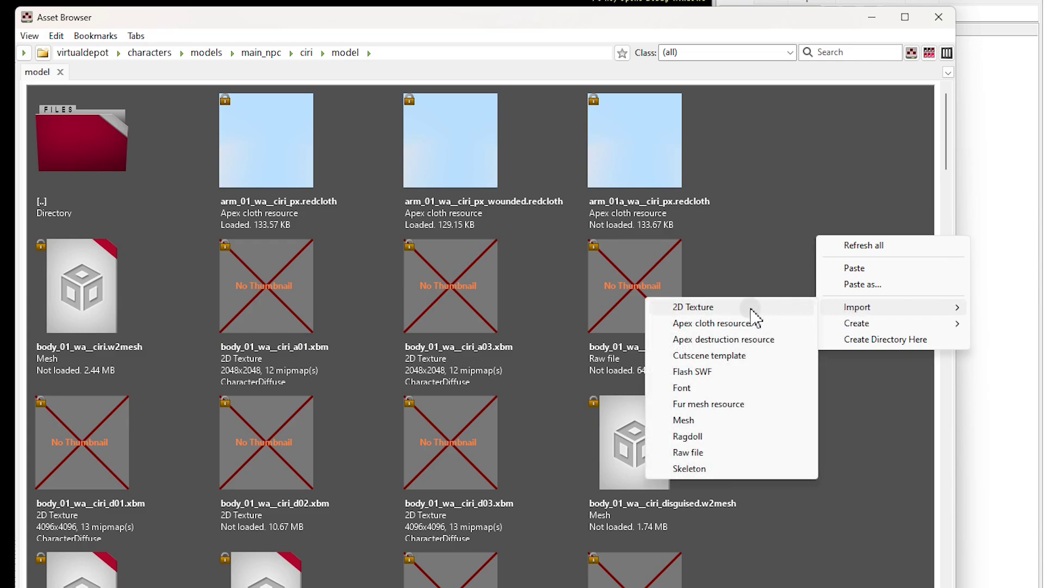
left_click(702, 307)
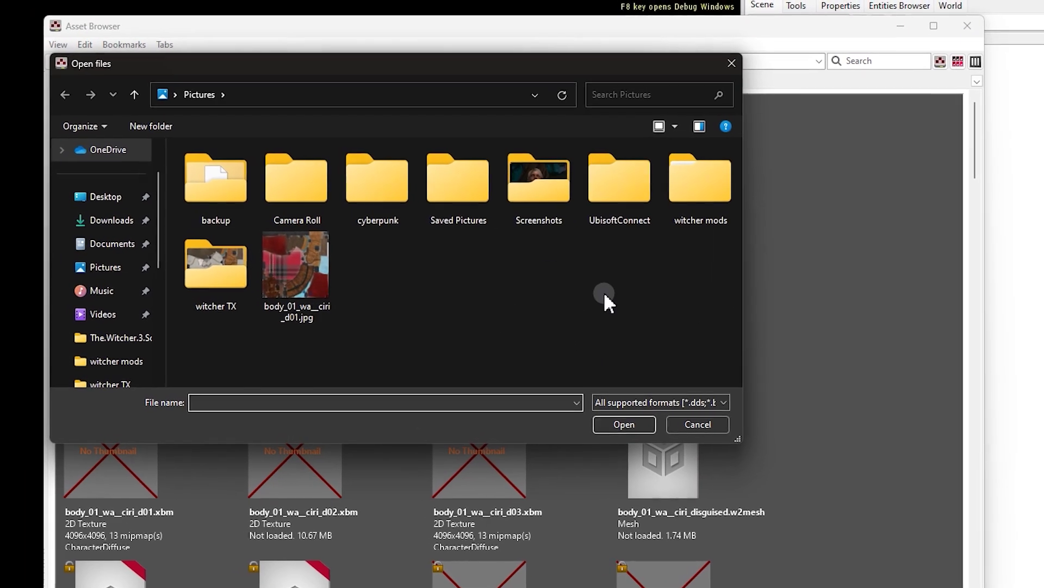
left_click(723, 402)
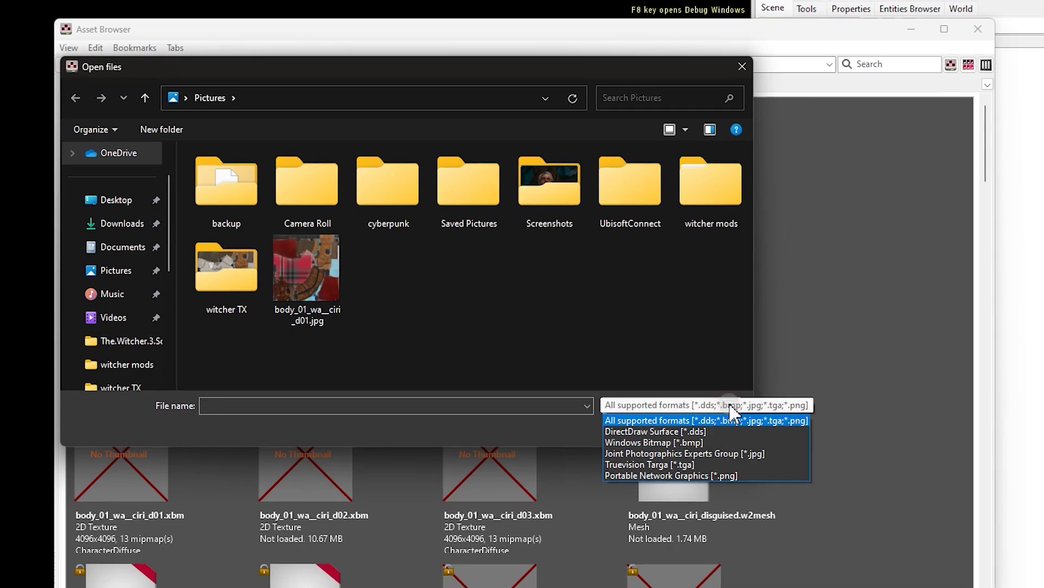
left_click(680, 421)
left_click(315, 266)
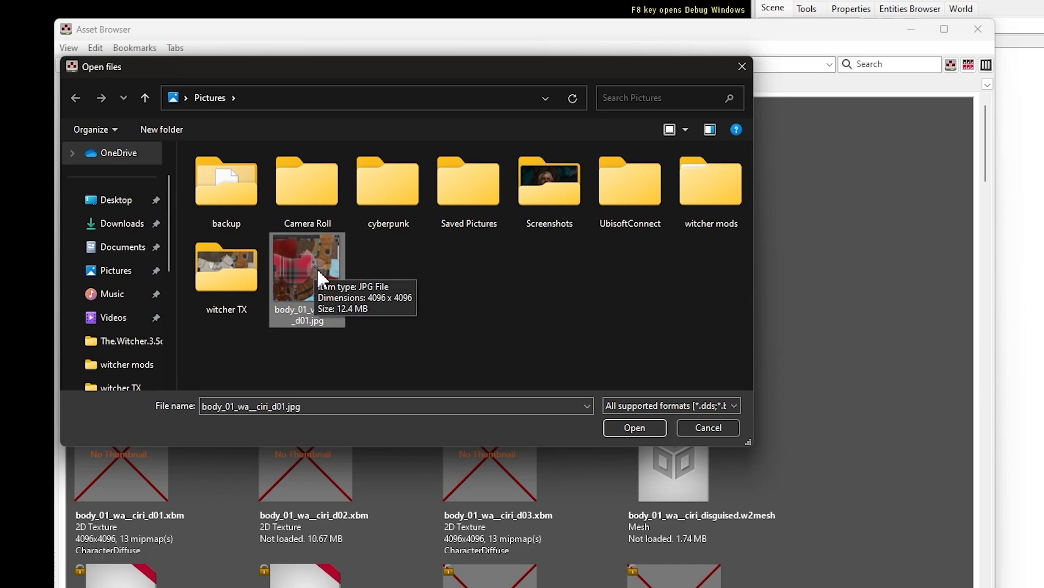
left_click(577, 403)
left_click(620, 427)
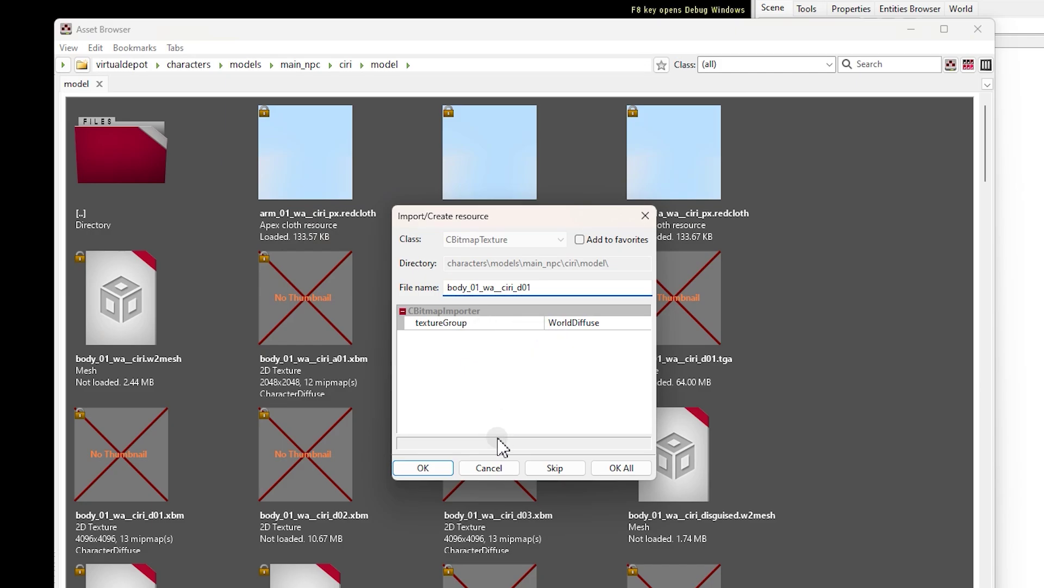
Check out and overwrite body_01_wa__ciri_d01.xbm with default settings, then select the updated texture.
left_click(622, 469)
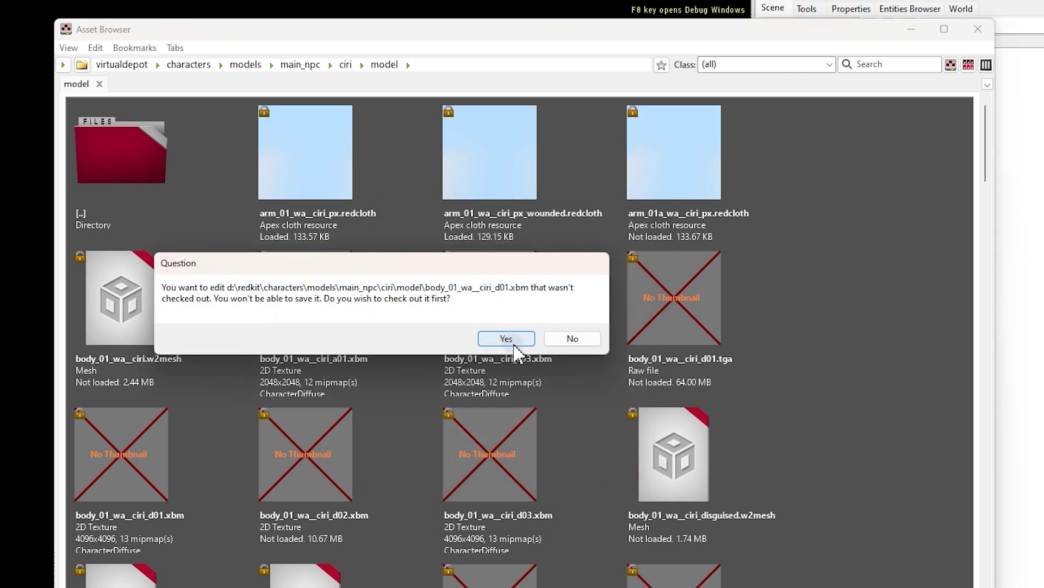
left_click(502, 338)
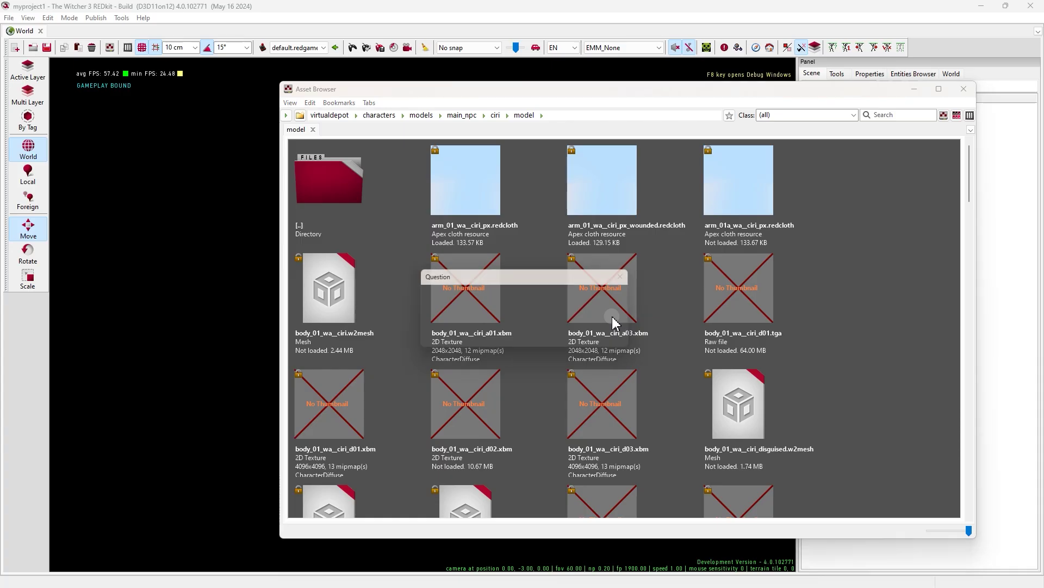
left_click(564, 338)
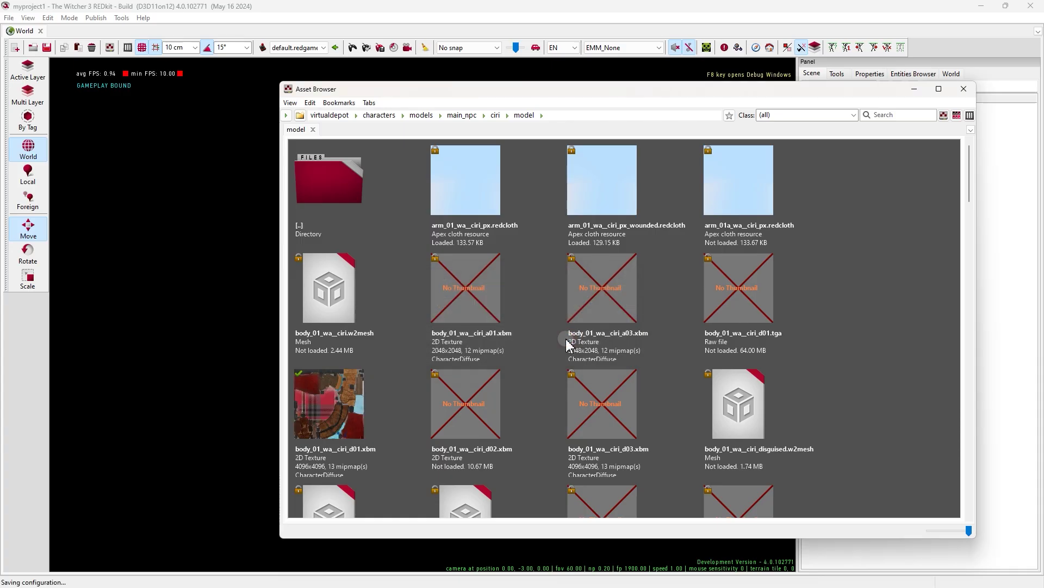
left_click(330, 408)
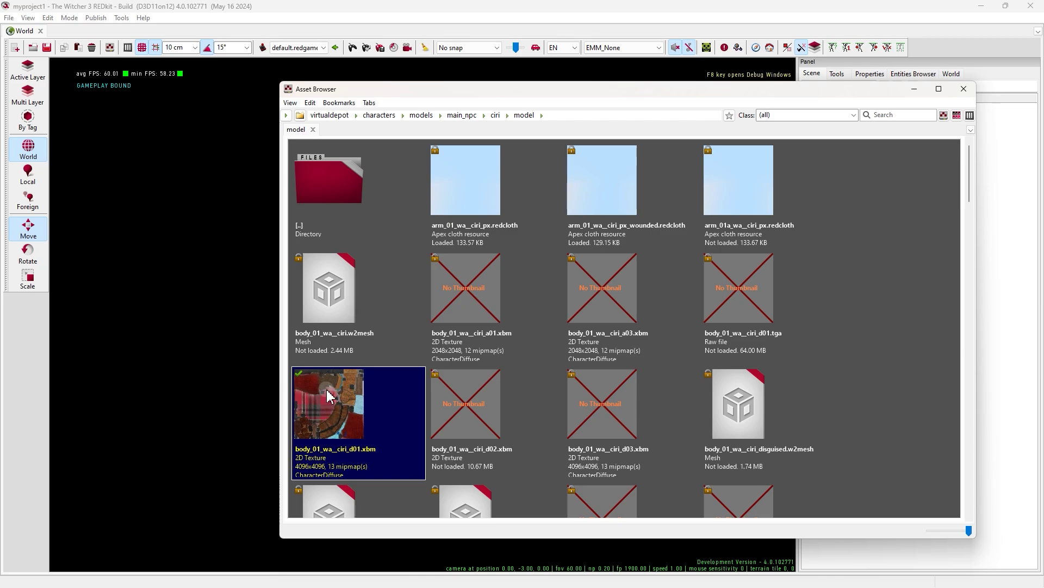
left_click(384, 71)
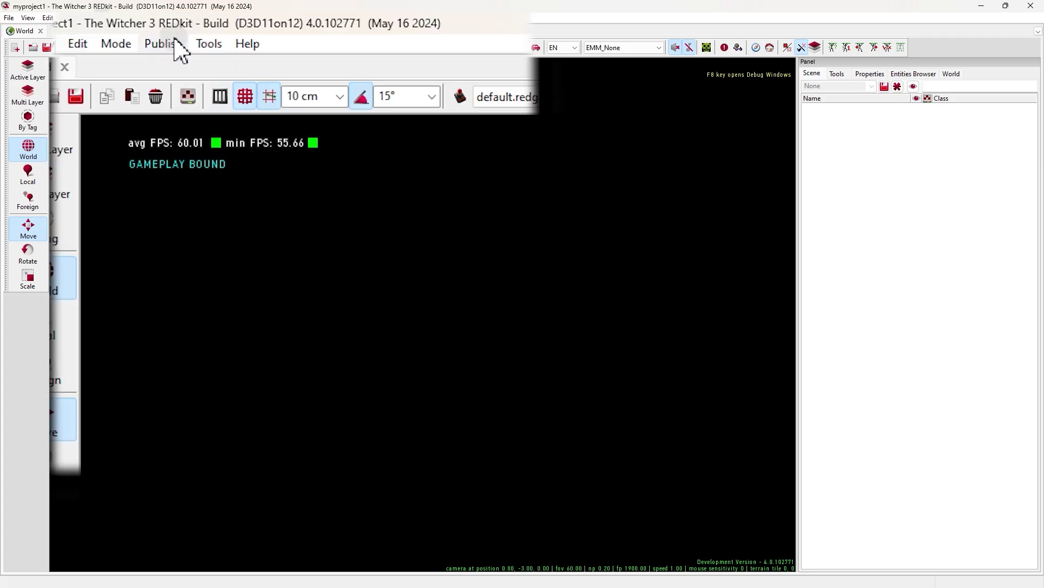
Run Save and publish mod project, cook the mod and install it into the game.
left_click(96, 18)
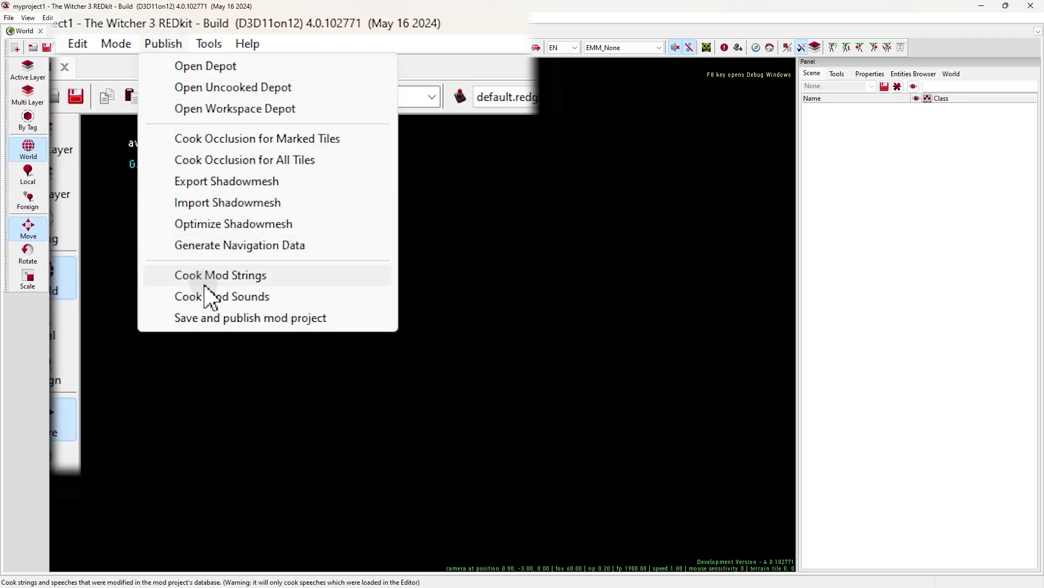
left_click(135, 176)
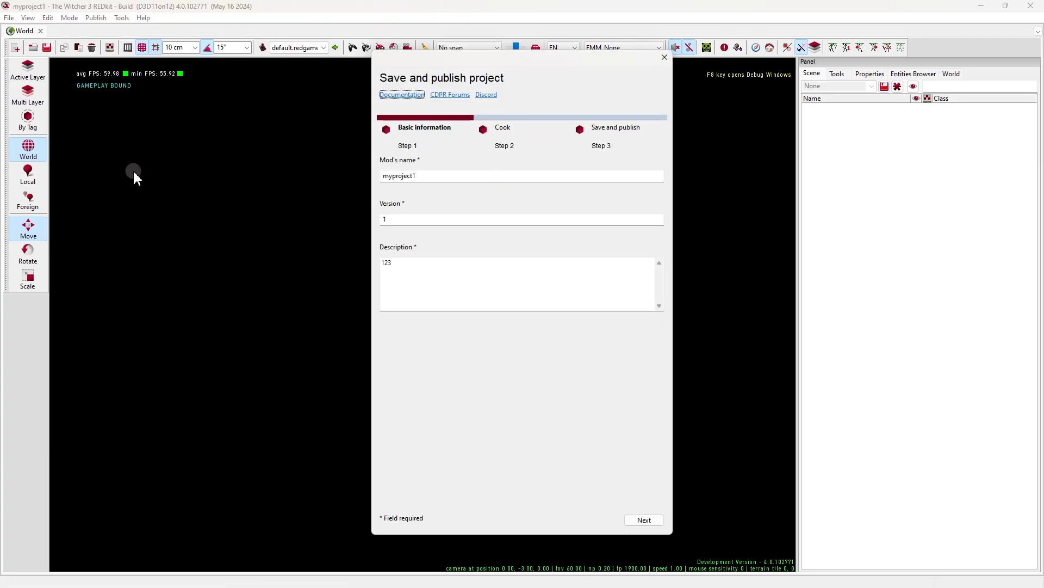
left_click(447, 219)
left_click(461, 268)
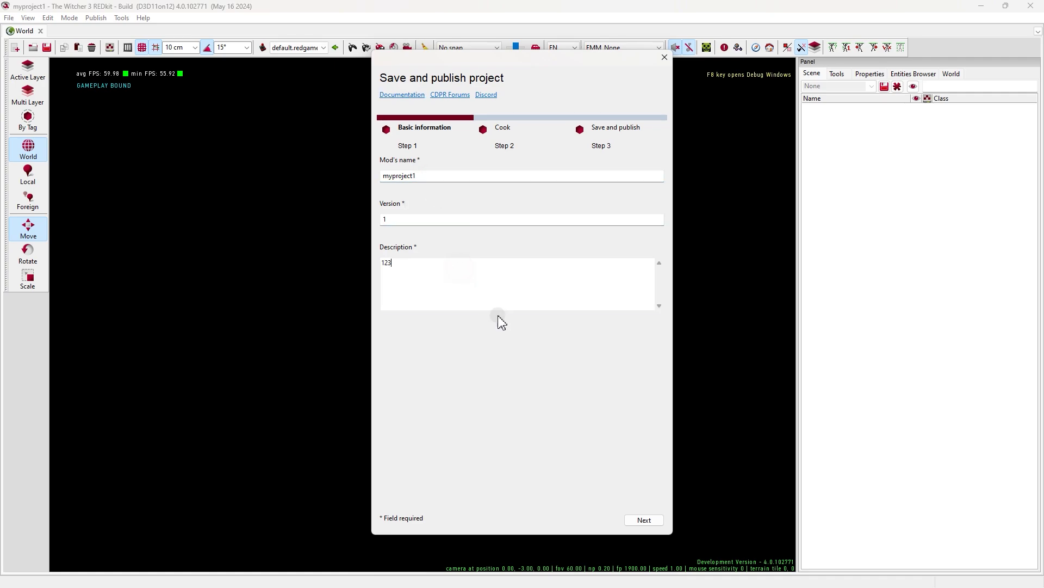
left_click(643, 521)
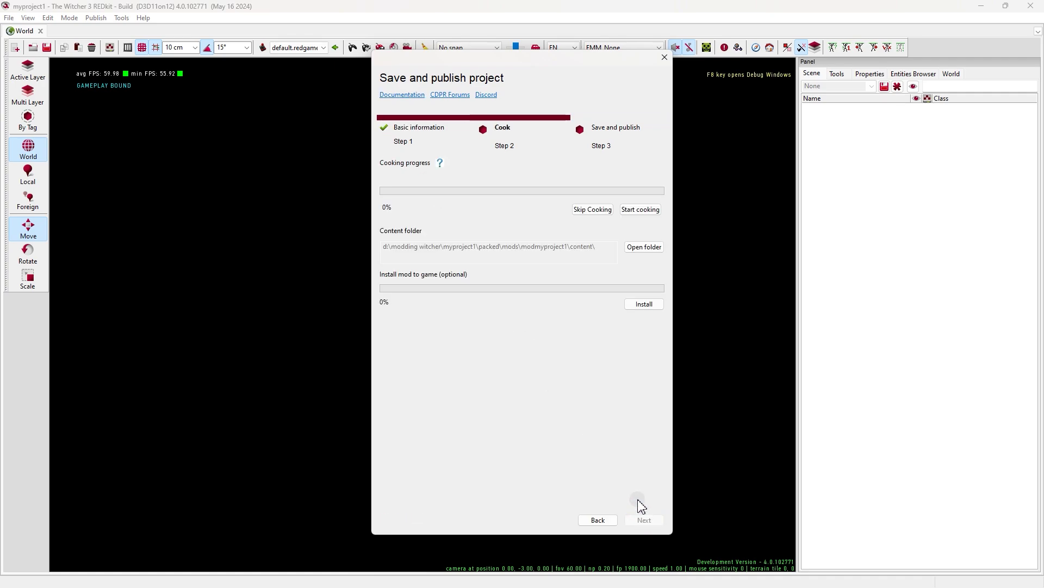
left_click(639, 210)
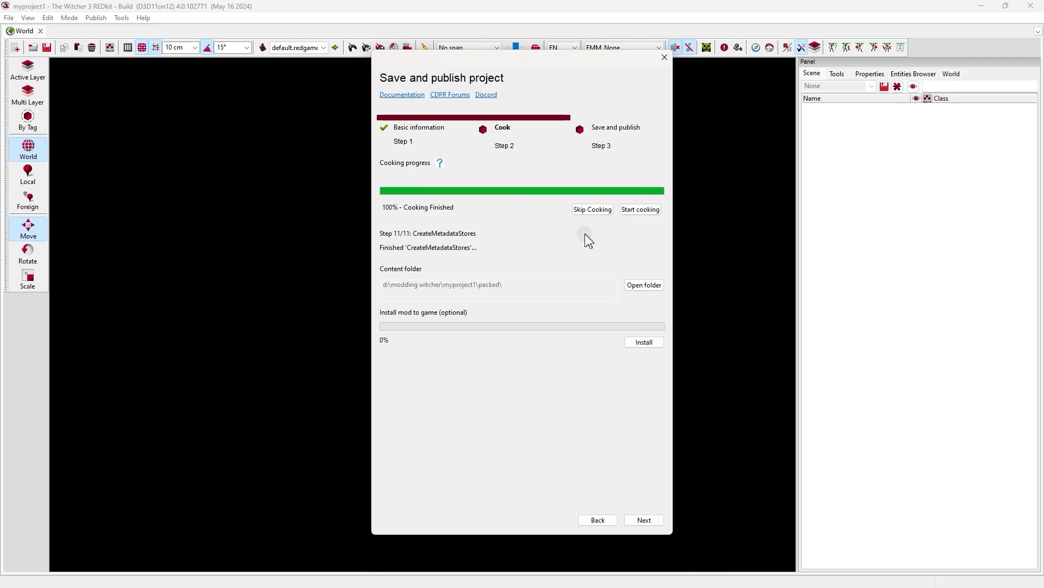
left_click(653, 344)
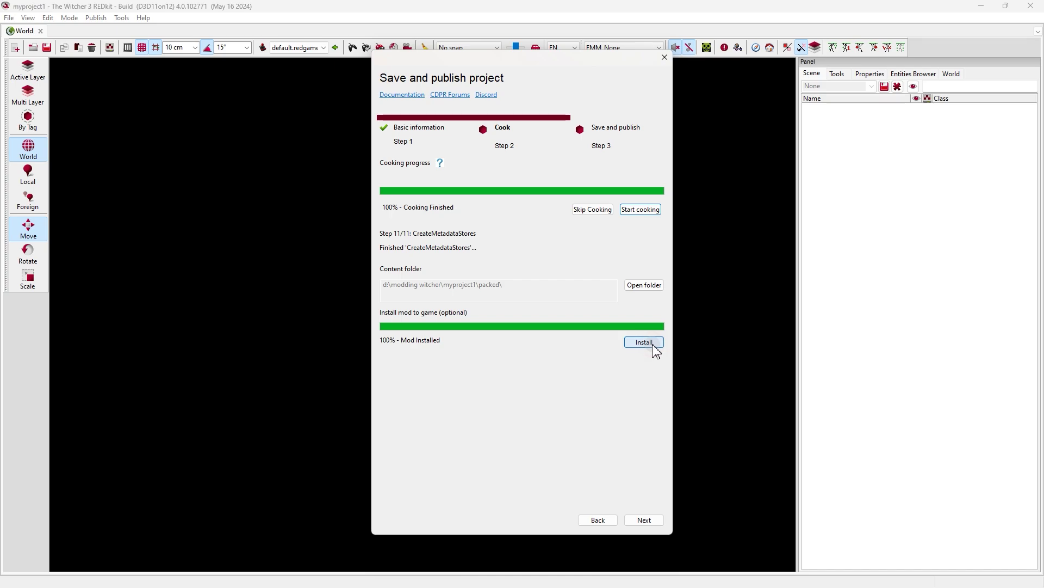
Create the modmyproject1.zip package and open its publish folder.
left_click(645, 520)
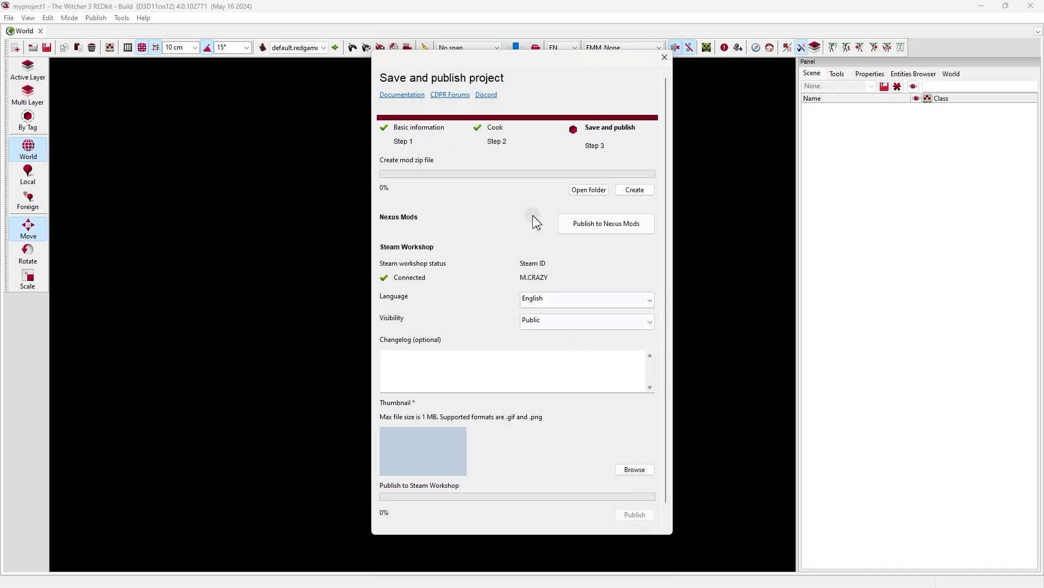
left_click(640, 190)
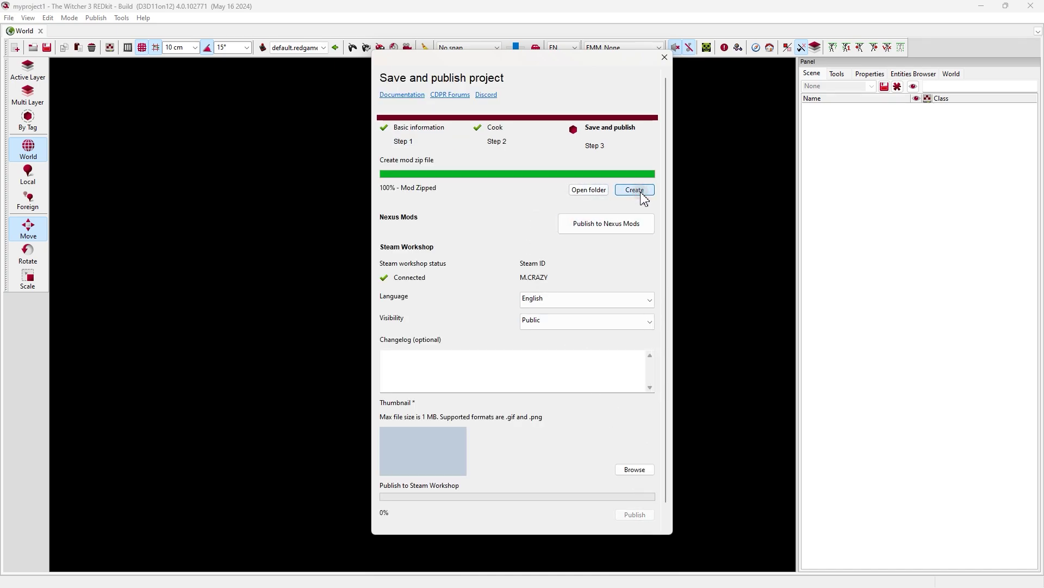
left_click(589, 190)
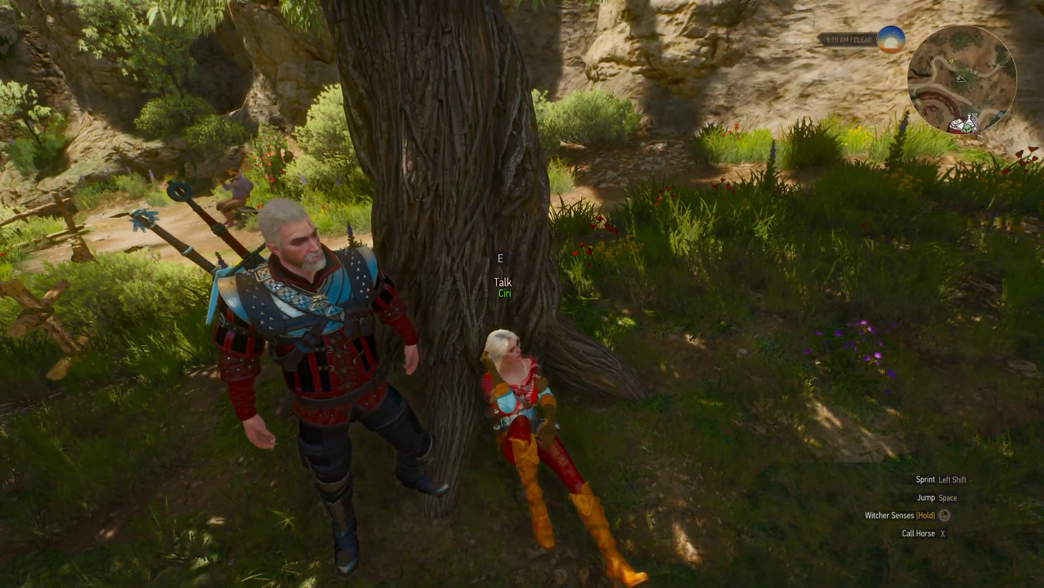
Talk to Ciri under the tree to see her face, then return to REDkit's body texture.
key("e")
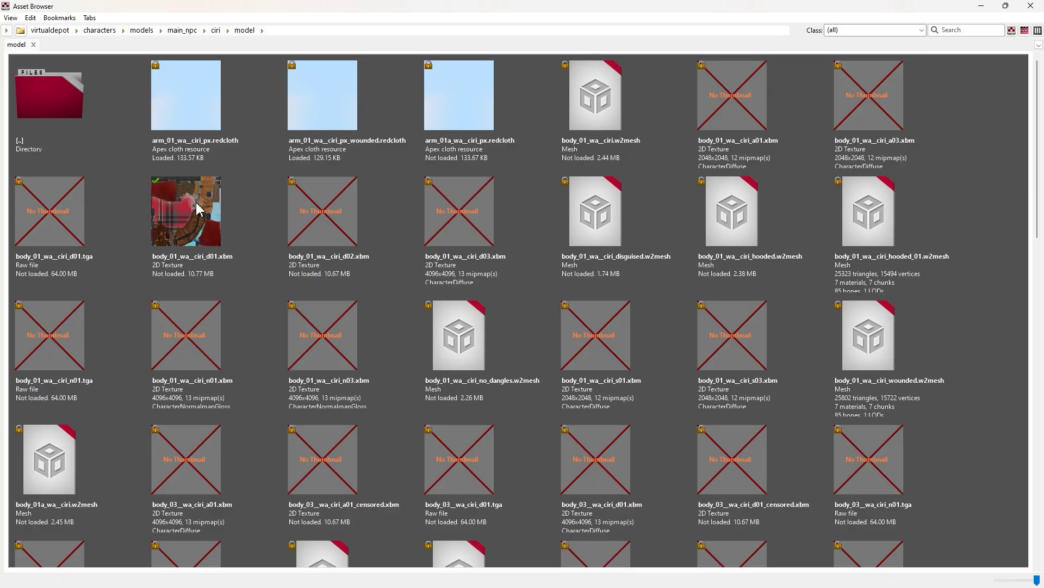
right_click(196, 201)
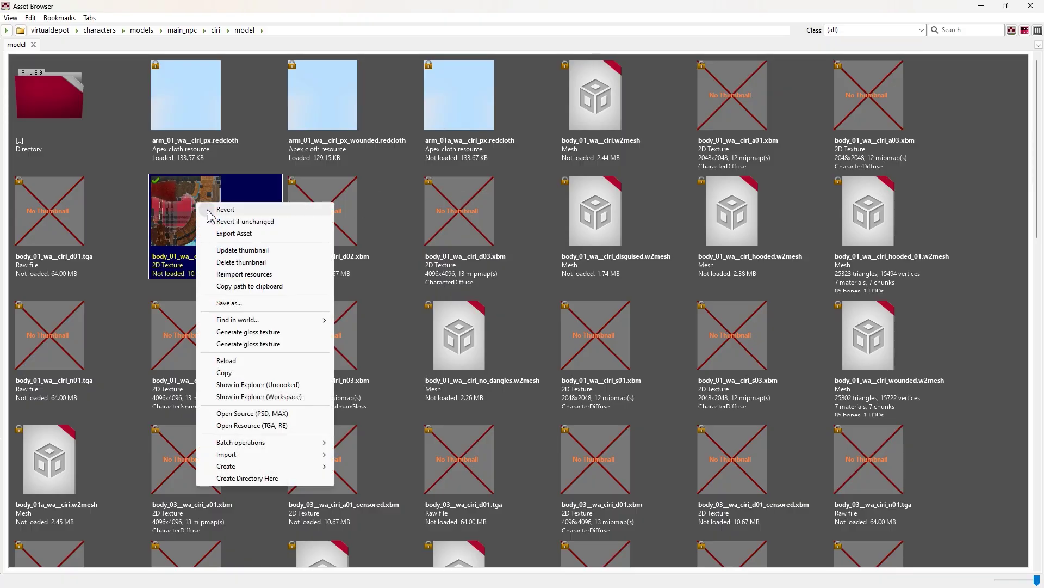
Revert the body_01 texture changes and open the h_01_wa__ciri head folder.
left_click(212, 208)
left_click(539, 297)
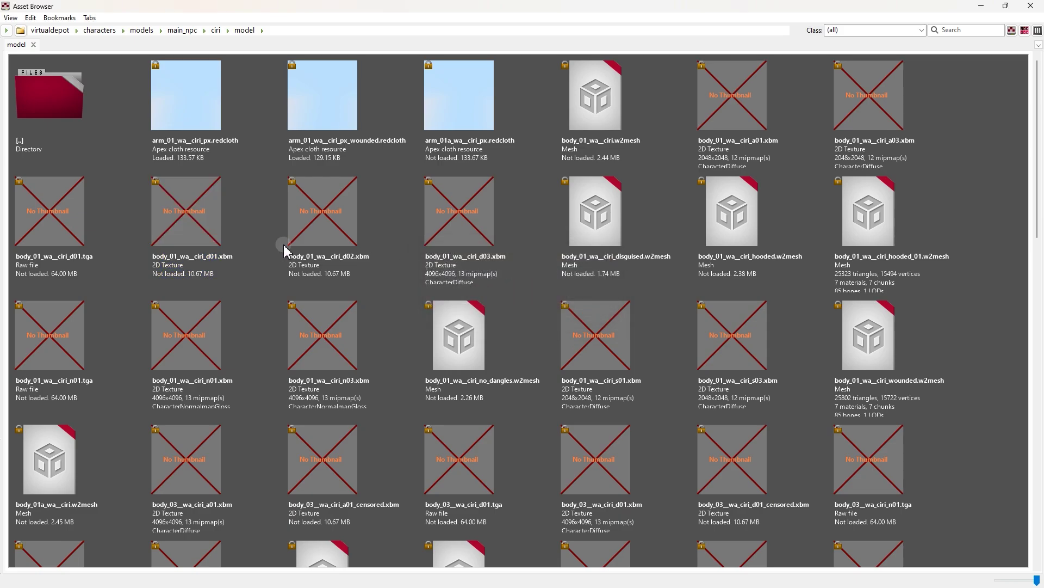
double_click(35, 115)
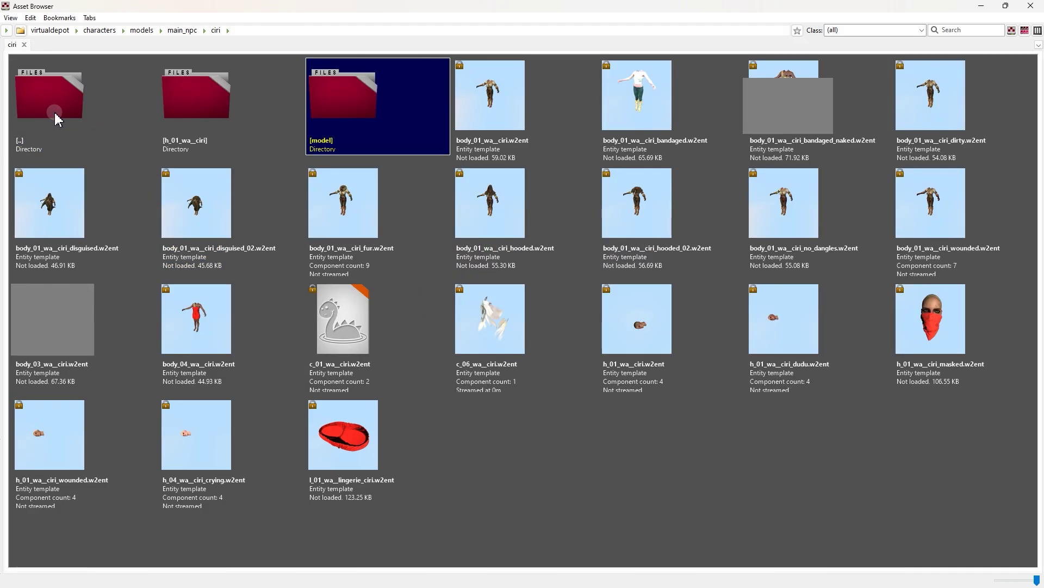
left_click(212, 121)
double_click(212, 118)
Preview the head textures and export h_01_wa__ciri_d01.xbm as a DDS to Pictures\witcher TX.
double_click(389, 214)
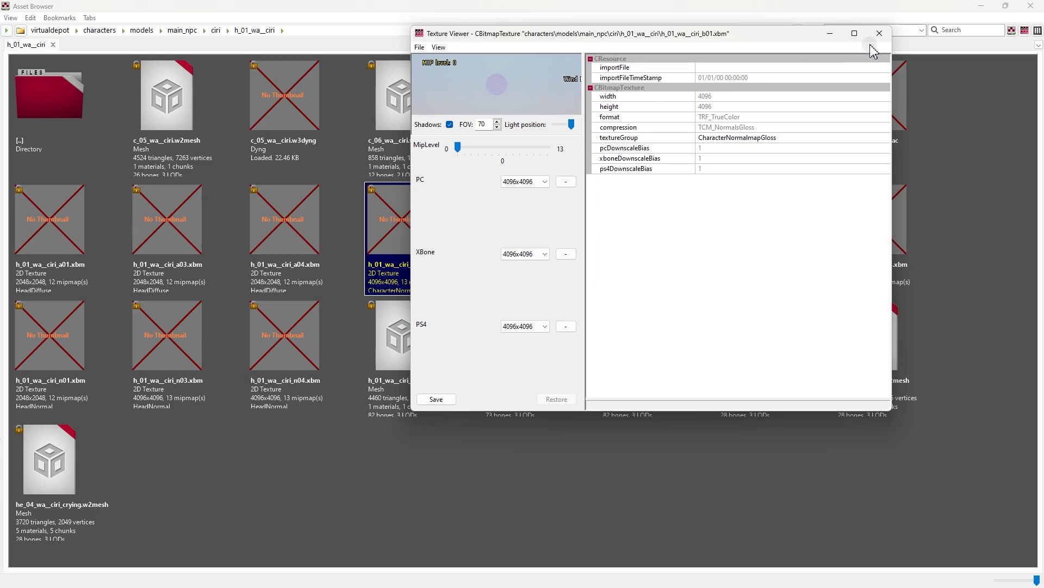
left_click(879, 33)
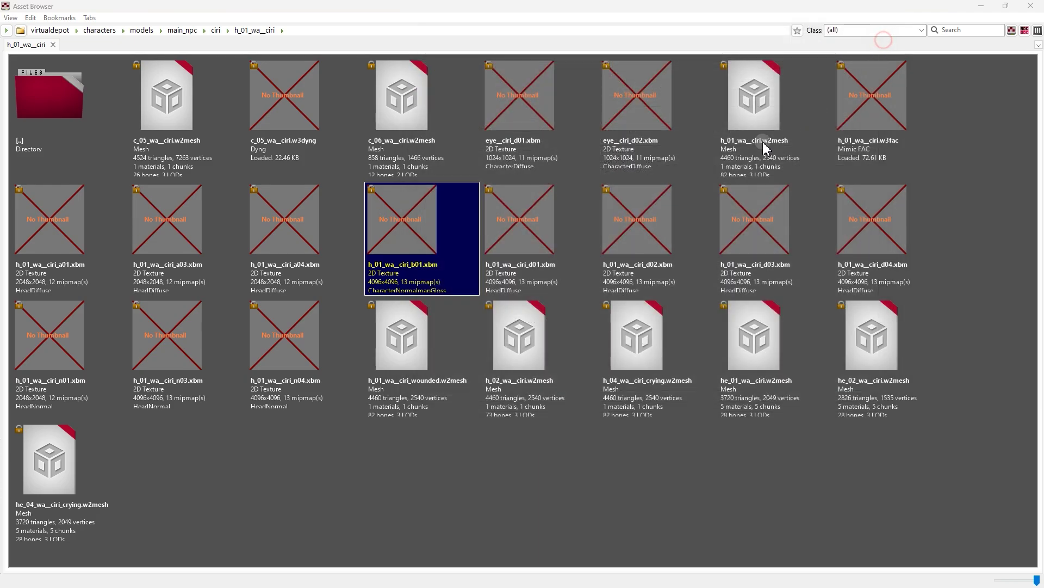
double_click(522, 218)
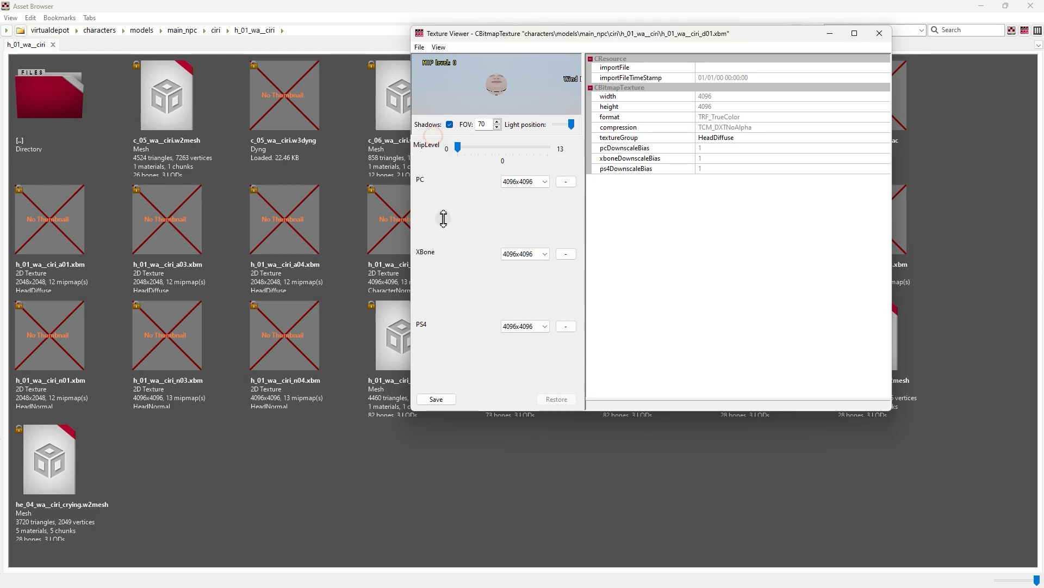
left_click_drag(444, 218, 452, 308)
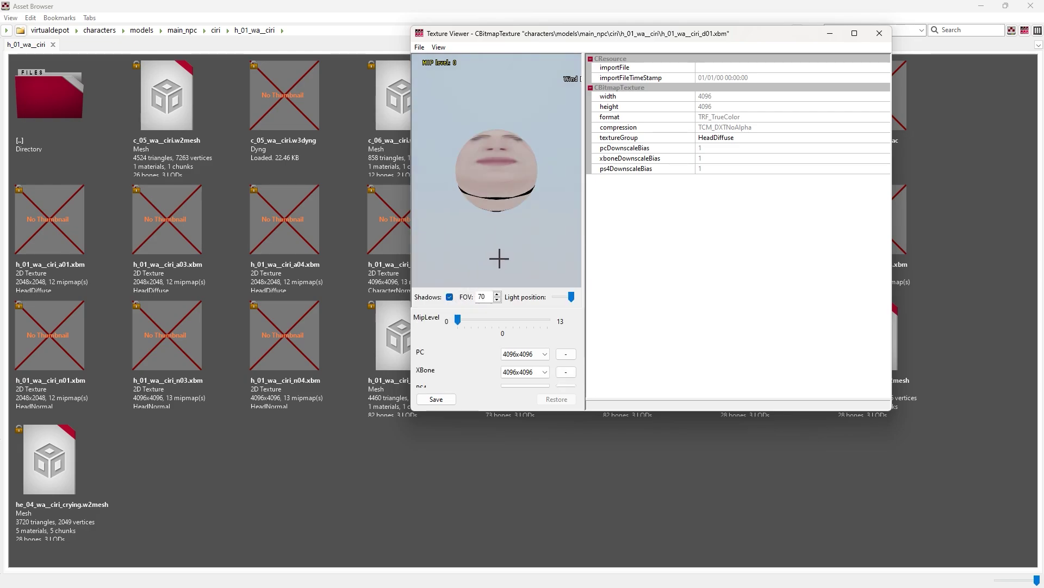
left_click(880, 34)
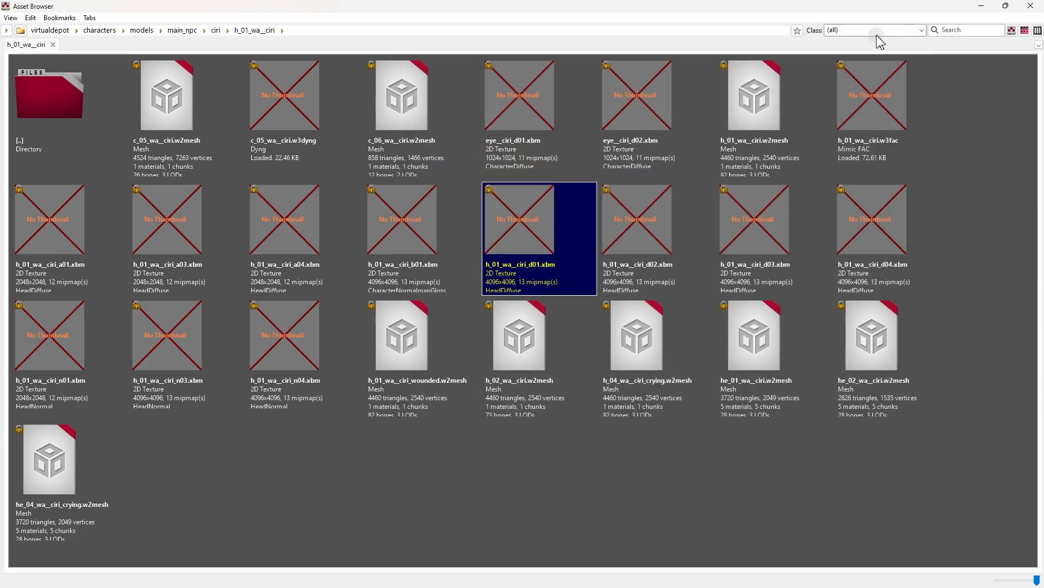
right_click(521, 234)
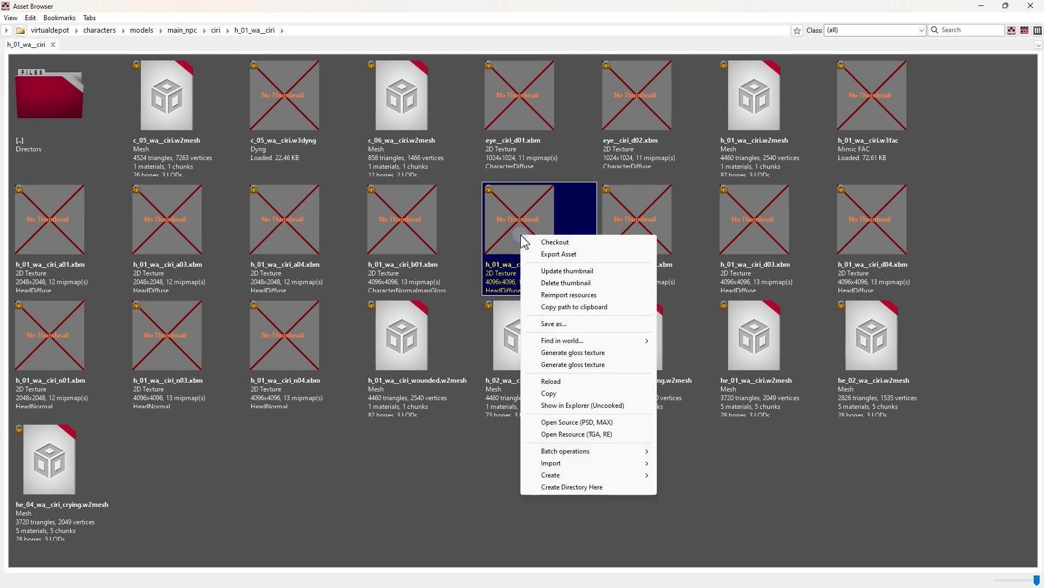
left_click(559, 254)
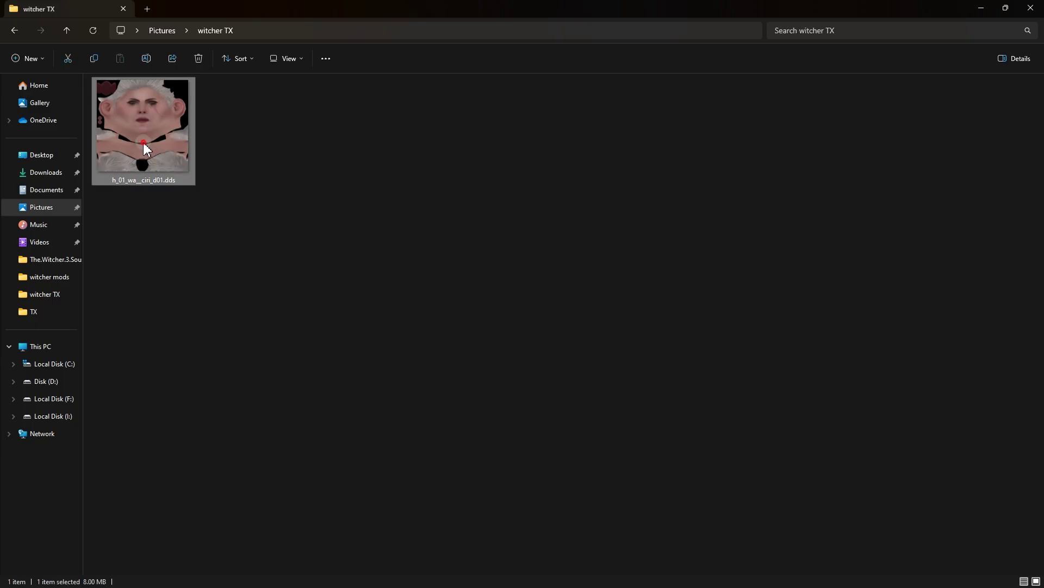
double_click(143, 146)
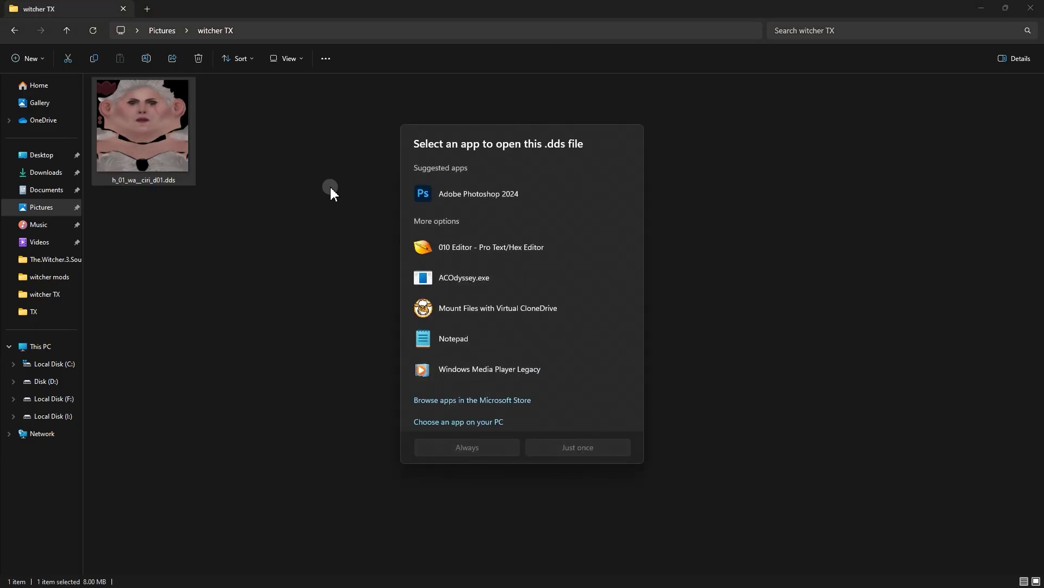
Add a dragon cheek tattoo and a tribal eye tattoo, then export h_01_wa__ciri_d01.jpg.
left_click(577, 447)
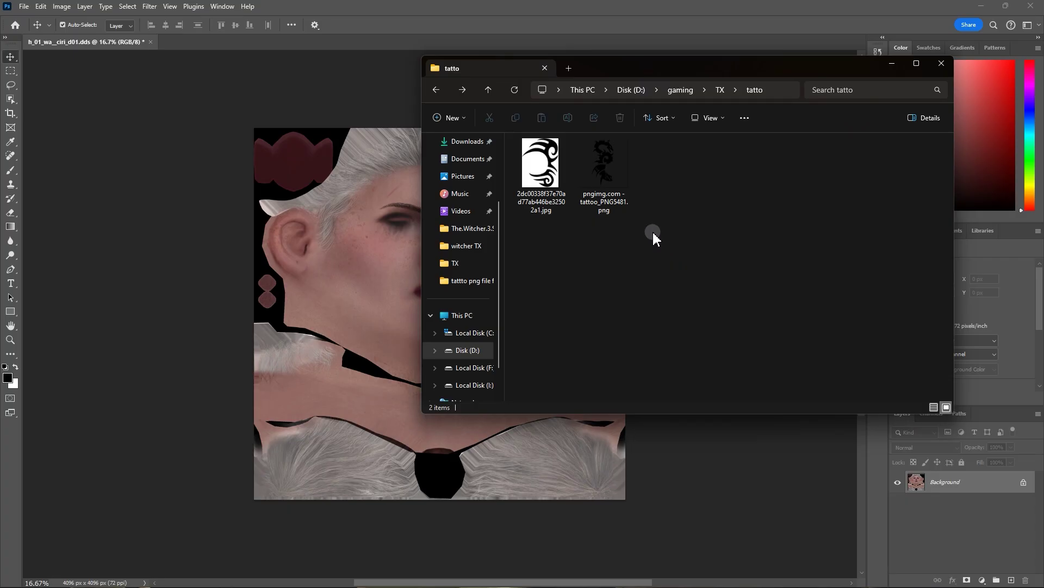
left_click_drag(610, 179, 366, 275)
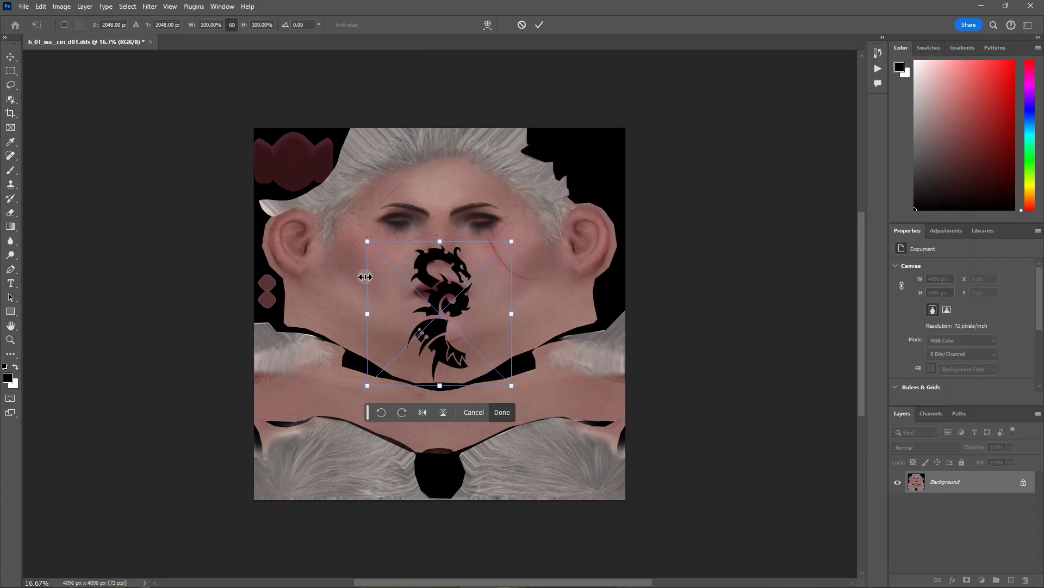
left_click_drag(511, 310, 474, 294)
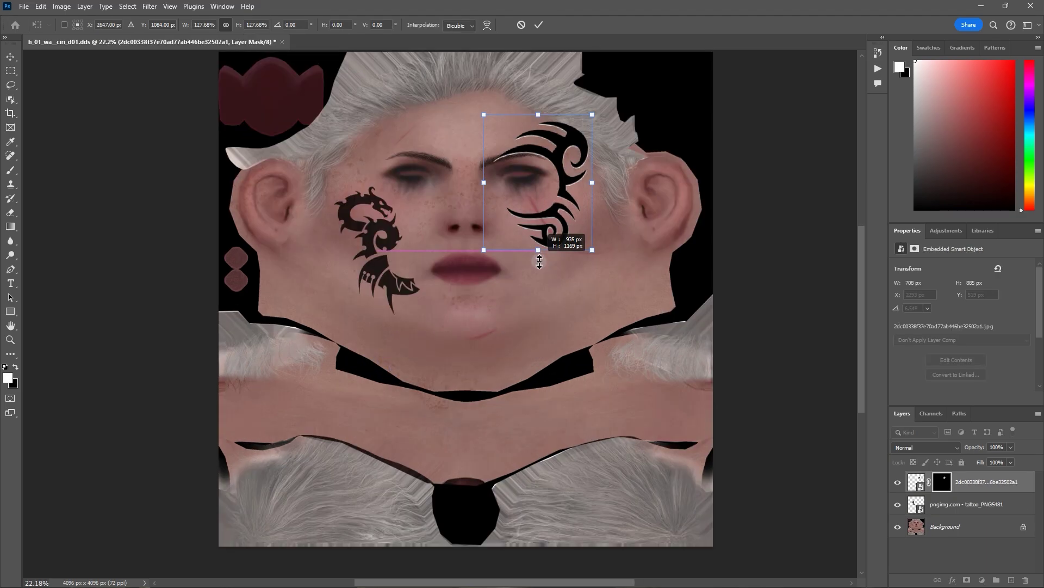
left_click_drag(536, 251, 549, 215)
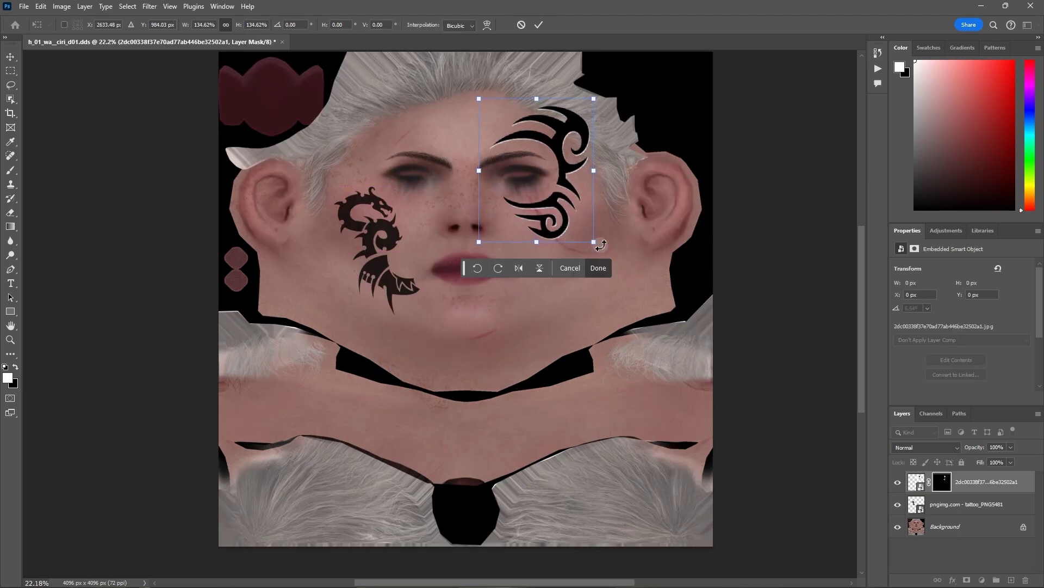
left_click_drag(600, 246, 631, 224)
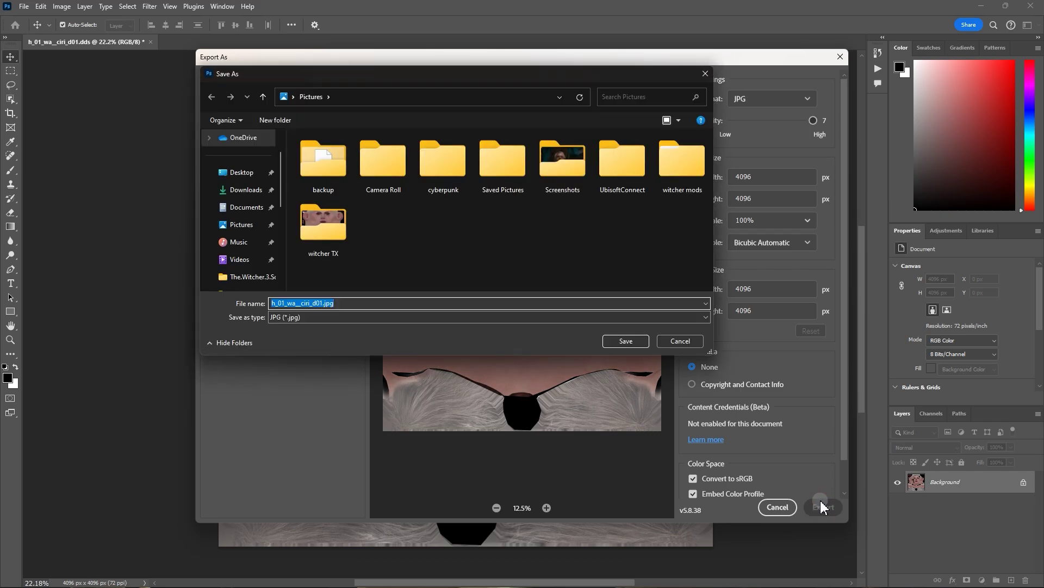
left_click(620, 343)
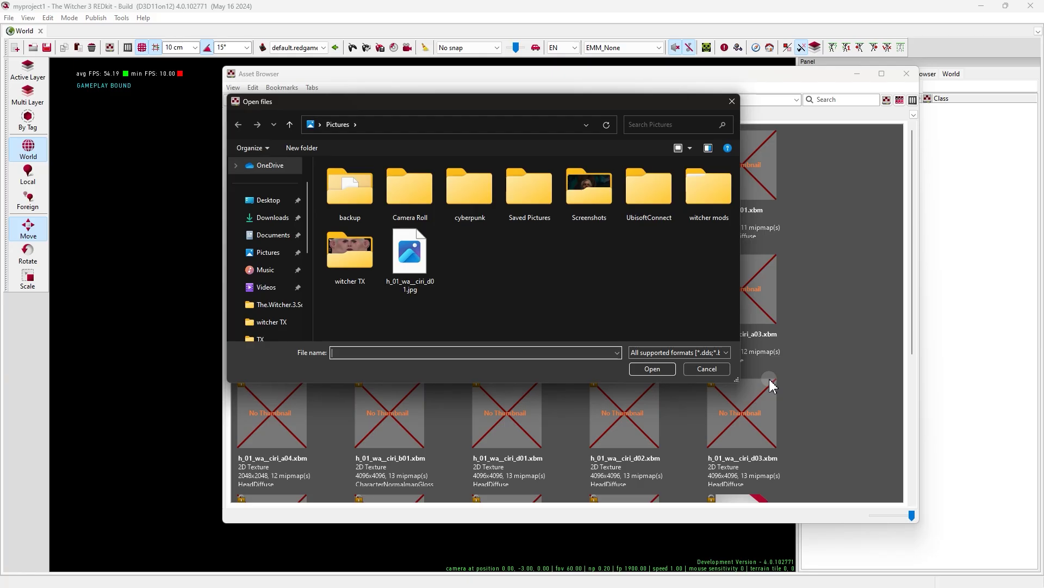
Import h_01_wa__ciri_d01.jpg over the d01 face texture, then install the cooked mod.
left_click(430, 270)
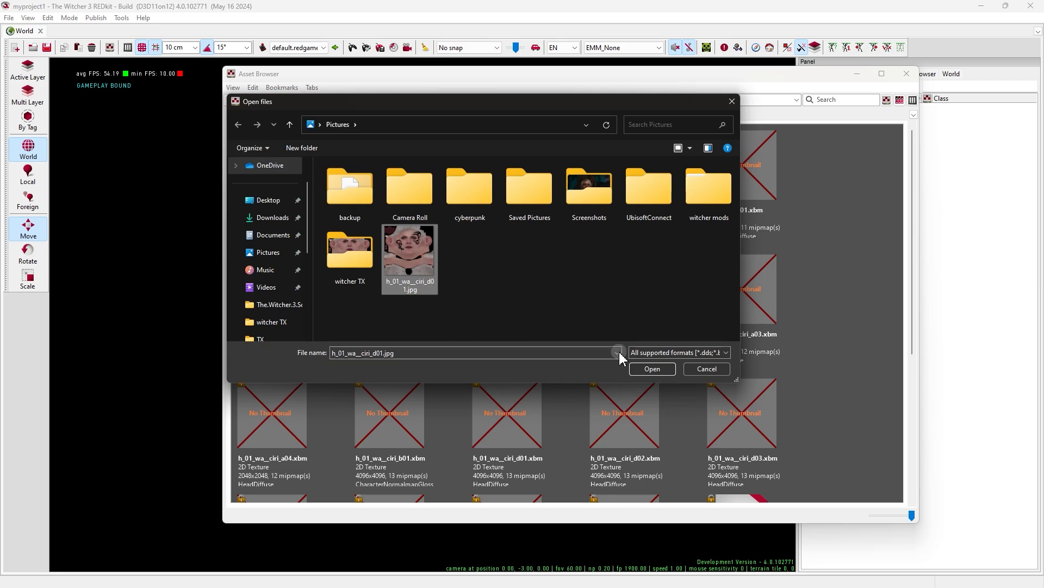
left_click(654, 370)
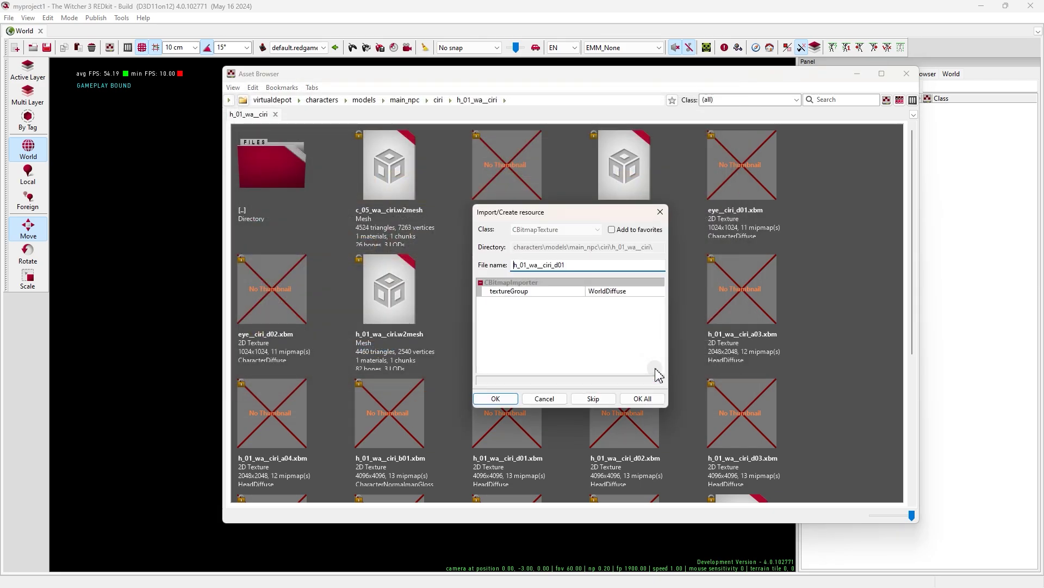
left_click(634, 400)
left_click(613, 318)
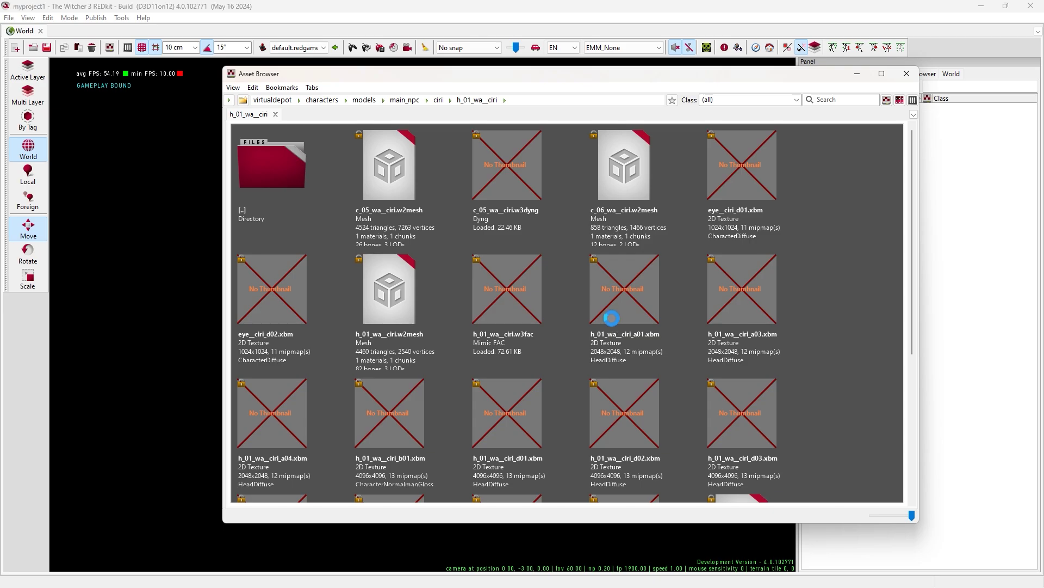
left_click(558, 341)
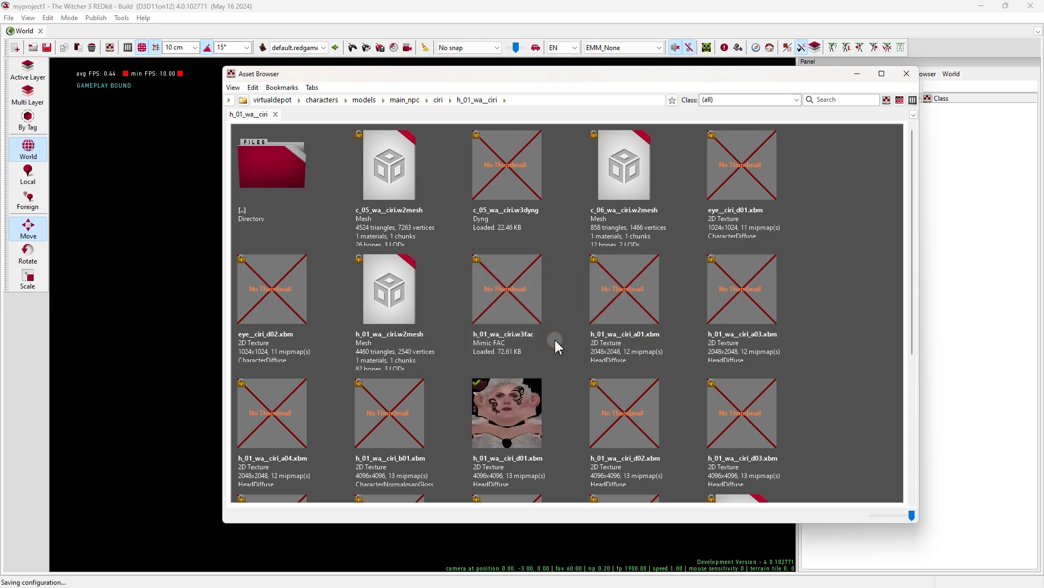
left_click(547, 406)
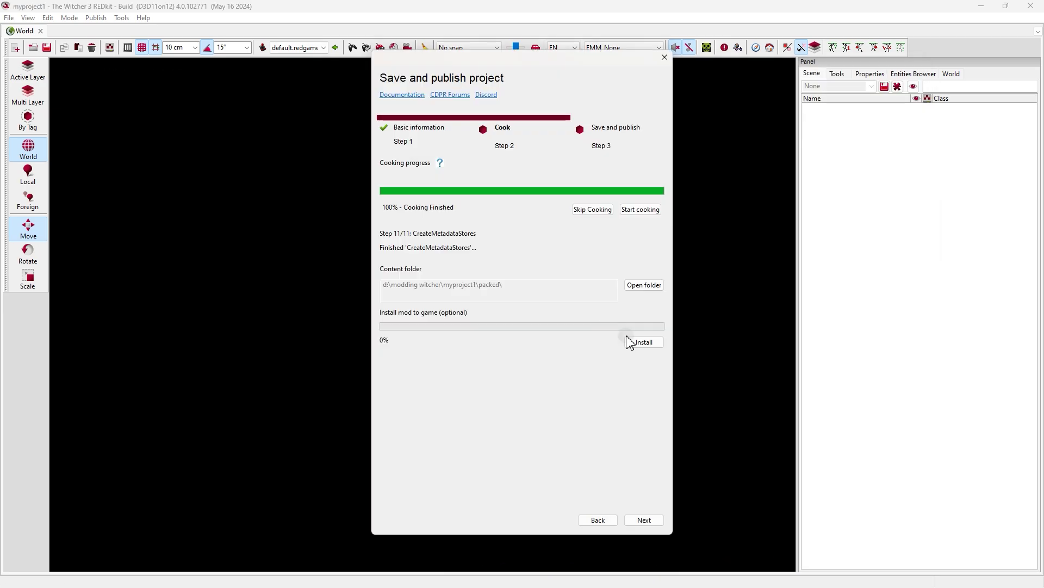
left_click(652, 343)
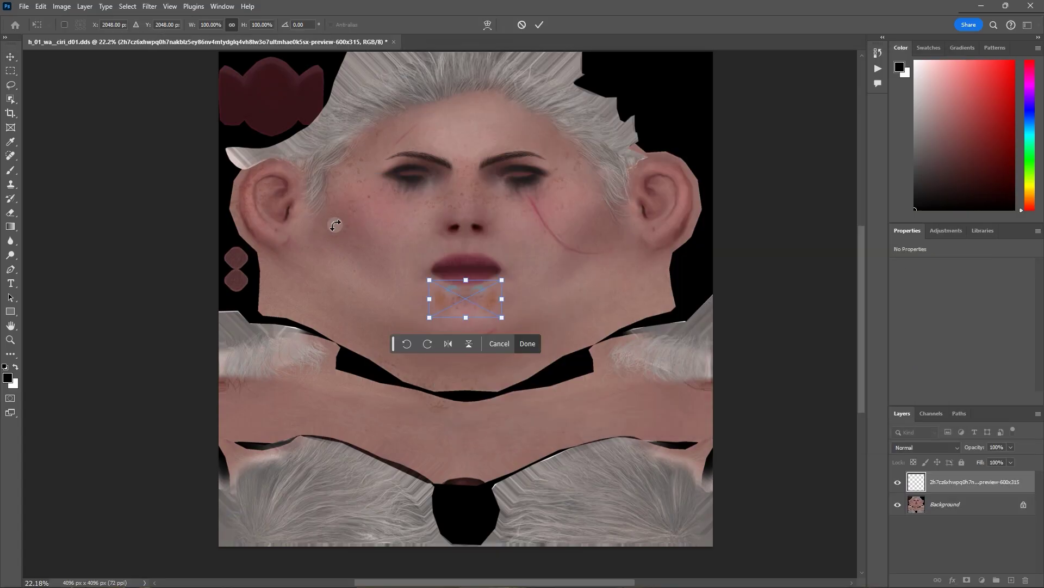
Enlarge the placed eye makeup image and move it up so it spans both eyes.
left_click_drag(501, 298, 654, 311)
left_click_drag(544, 304, 473, 214)
left_click_drag(622, 210, 667, 210)
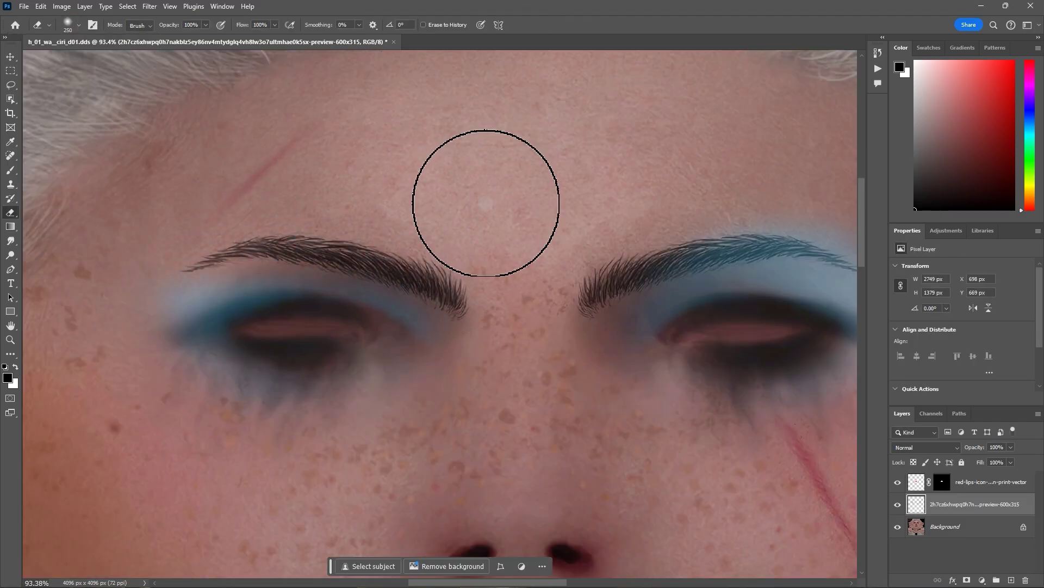
Smudge and erase the eye makeup edges to blend the blue eyeshadow.
scroll(688, 310, "left", 3)
key("r")
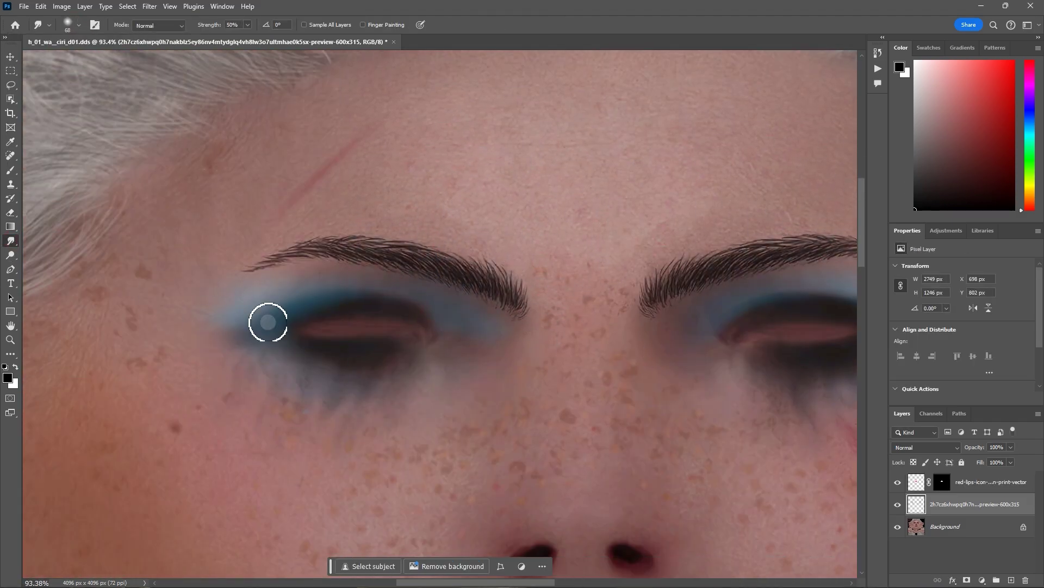
left_click_drag(268, 322, 163, 278)
scroll(397, 327, "right", 5)
scroll(415, 366, "down", 5)
key("e")
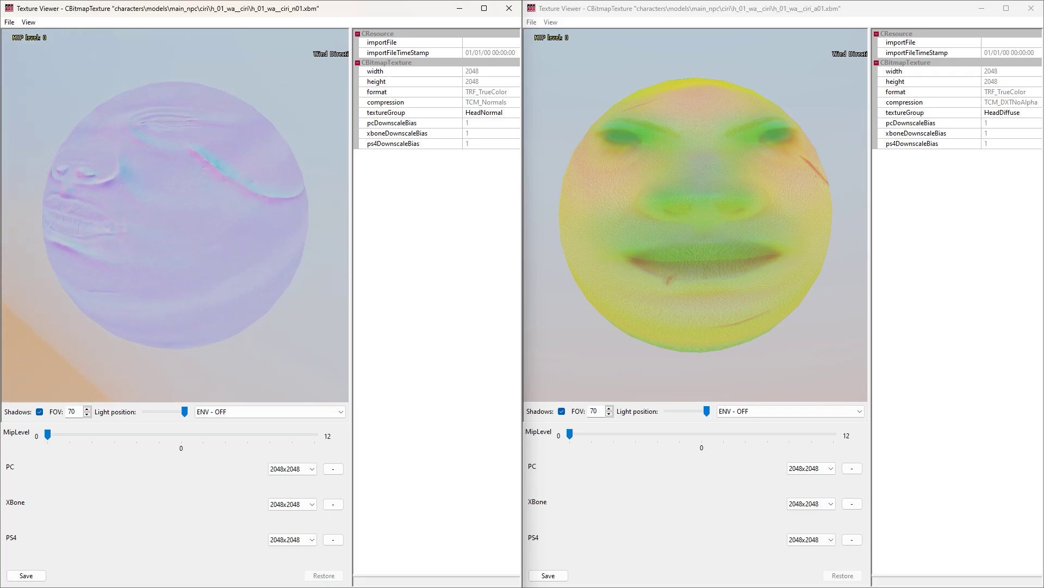
Rotate the diffuse texture preview sphere to reveal the cheek scar.
left_click_drag(729, 288, 631, 251)
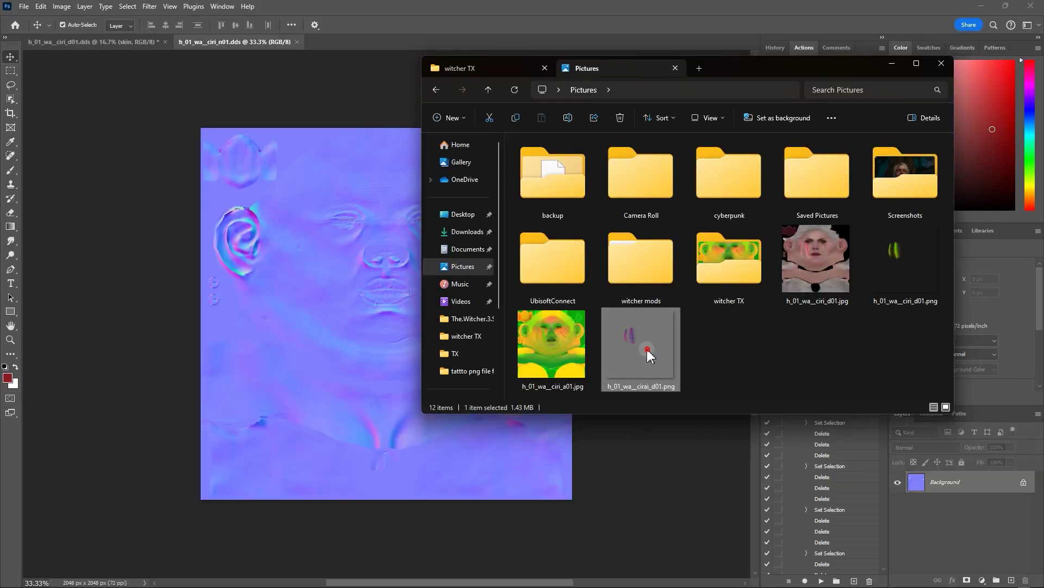
Drag the edited face texture onto the n01 normal map document.
left_click_drag(646, 353, 335, 336)
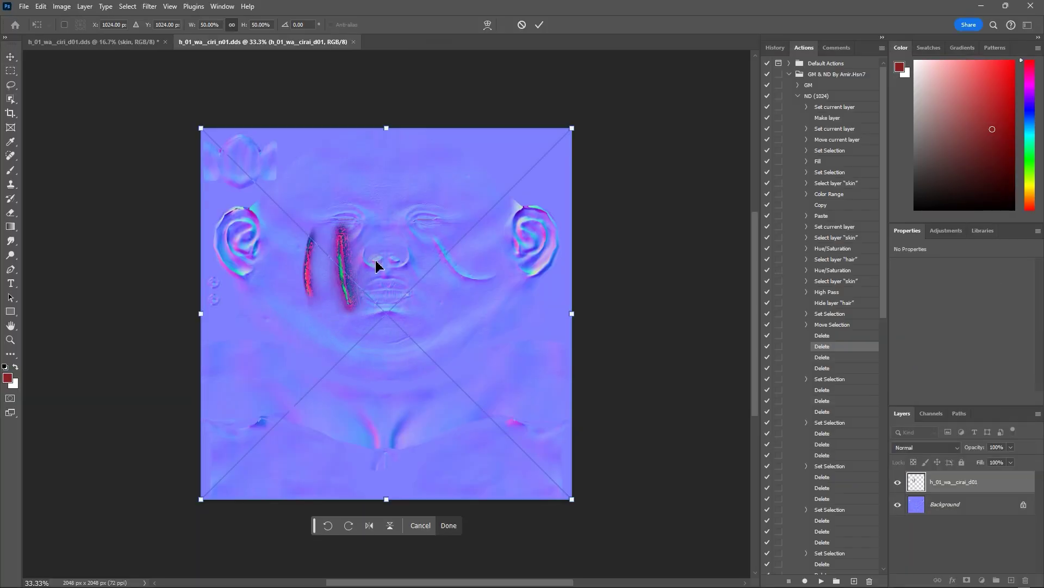
Commit the placed face texture on the n01 normal map.
left_click(540, 25)
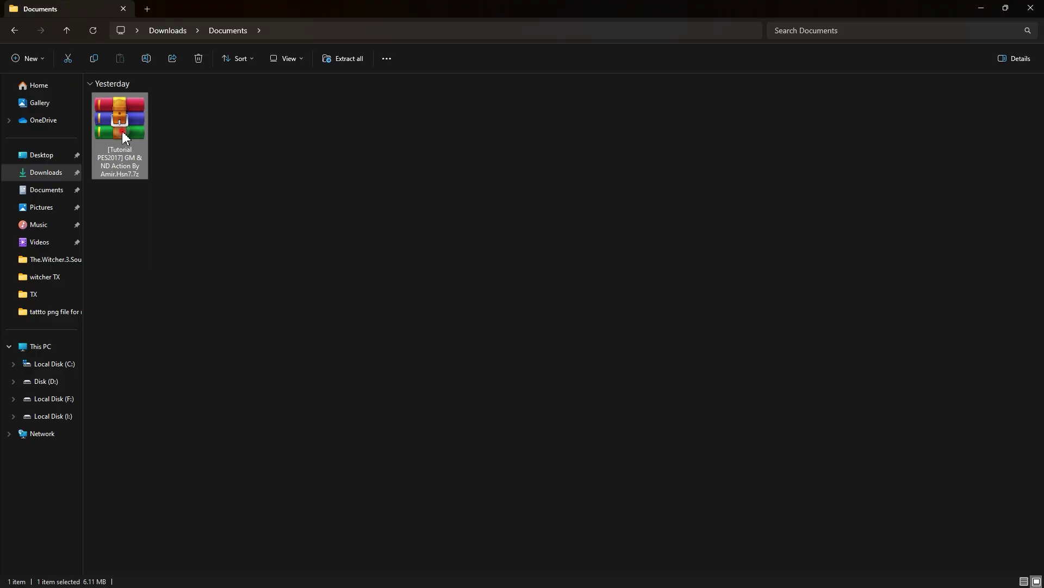
Extract the downloaded GM & ND archive's folder into Documents.
double_click(123, 133)
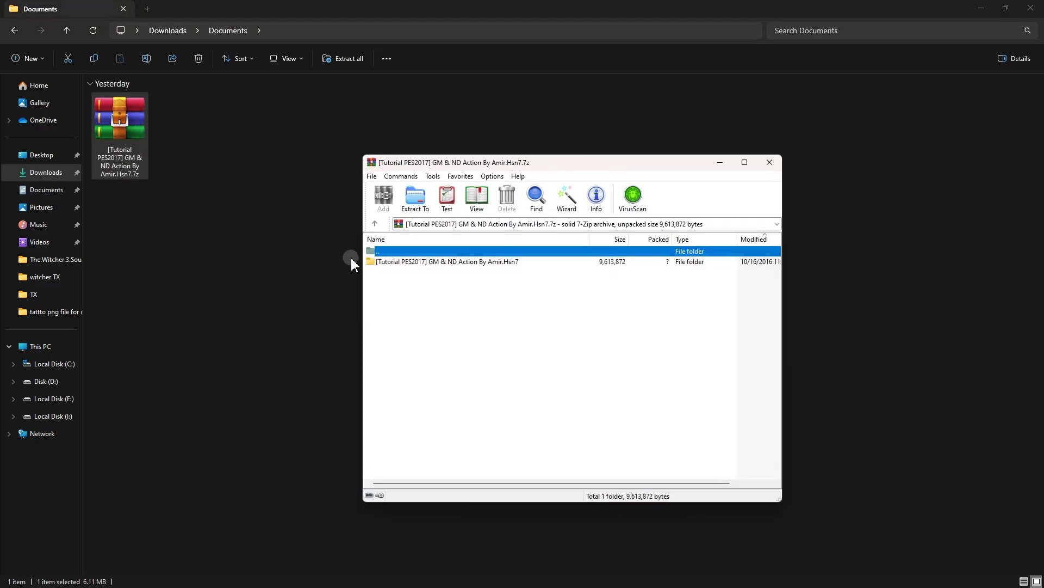
left_click_drag(384, 262, 231, 198)
left_click_drag(273, 230, 274, 235)
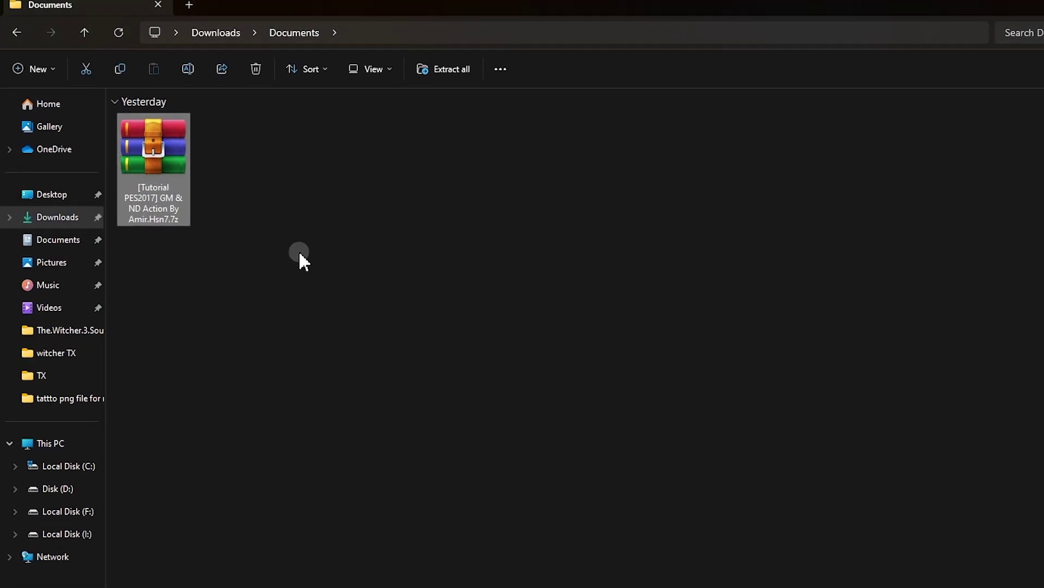
Load the GM & ND .atn action file from the extracted folder into Photoshop.
double_click(175, 298)
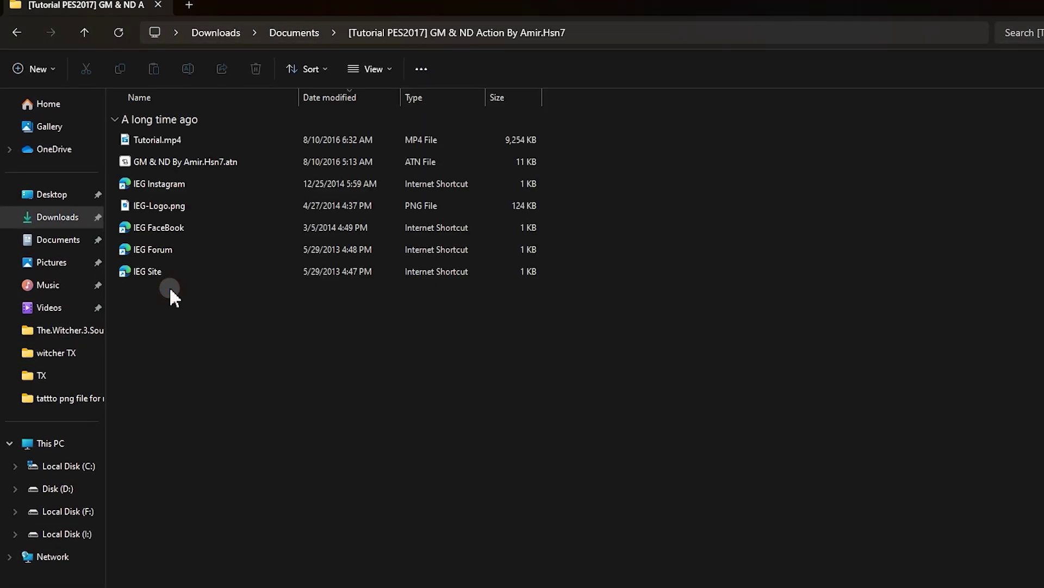
left_click(180, 163)
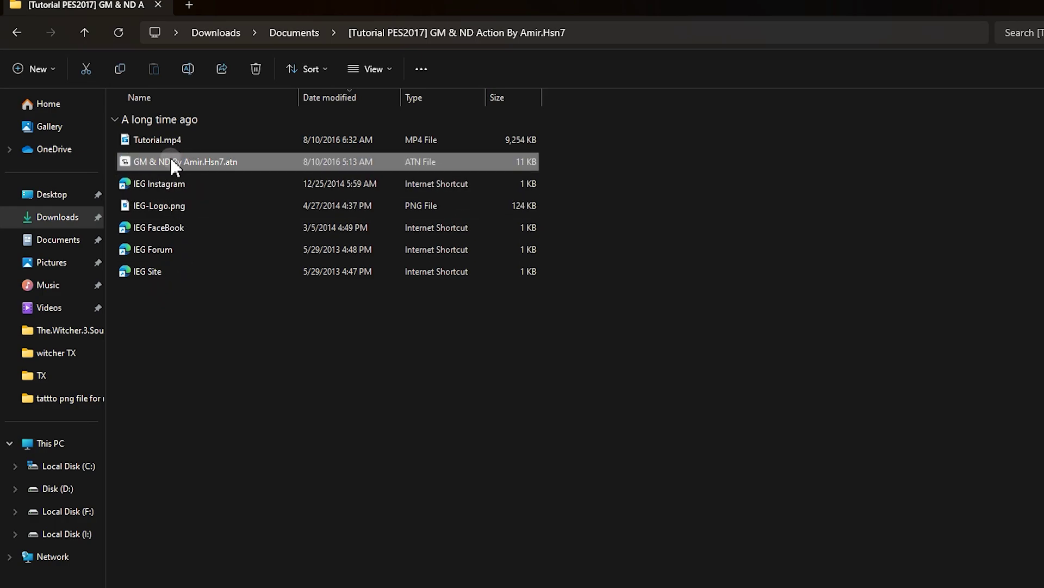
double_click(241, 157)
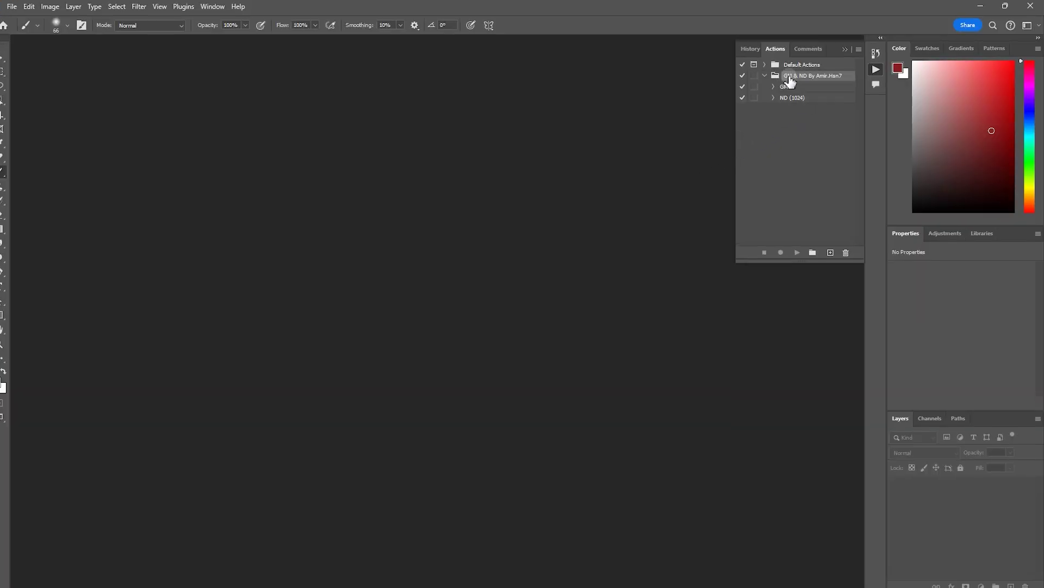
Inspect the GM and ND (1024) actions' steps in the Actions panel.
left_click(786, 47)
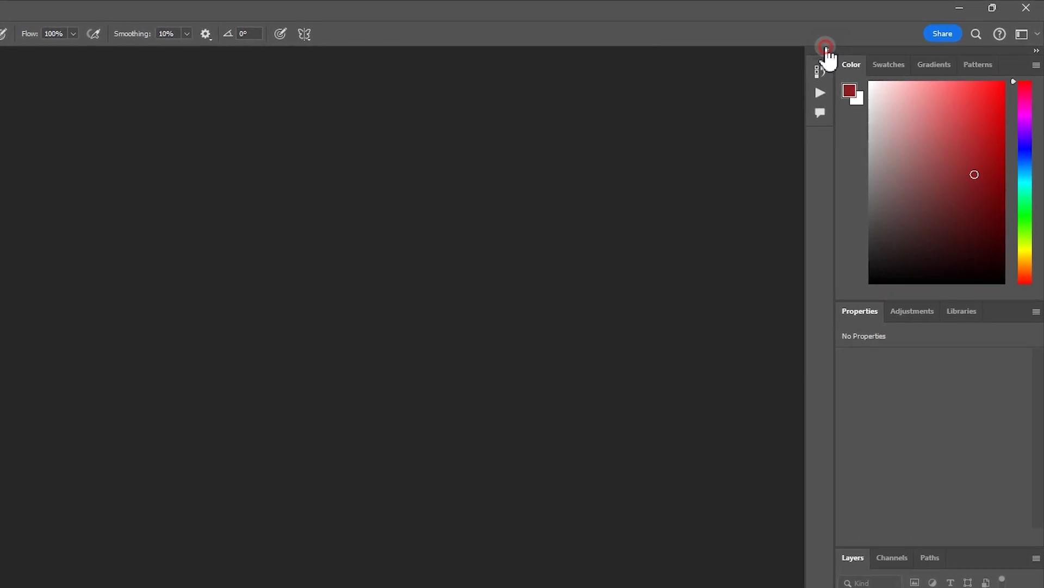
left_click(840, 48)
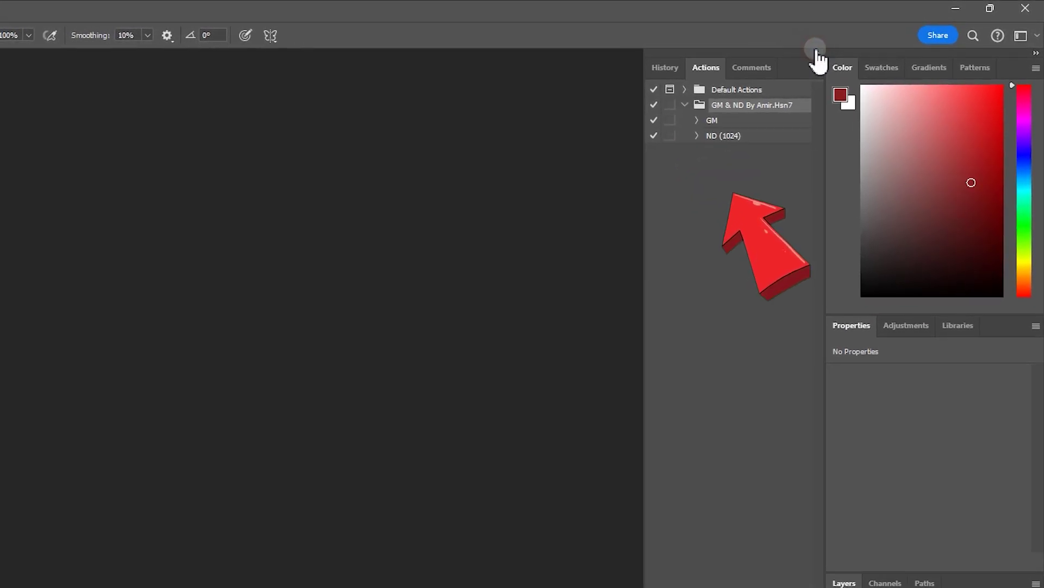
left_click(697, 120)
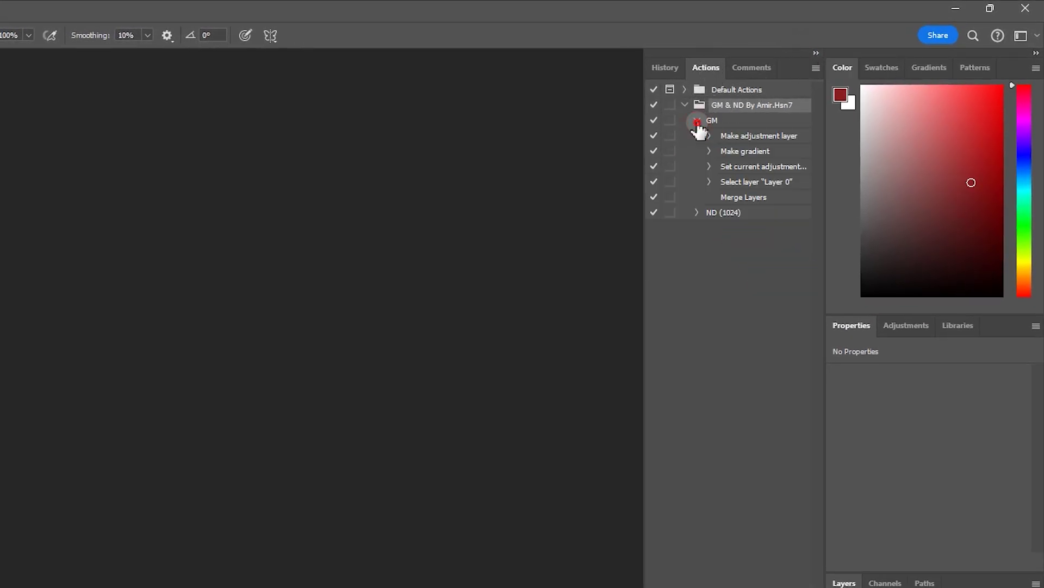
left_click(698, 121)
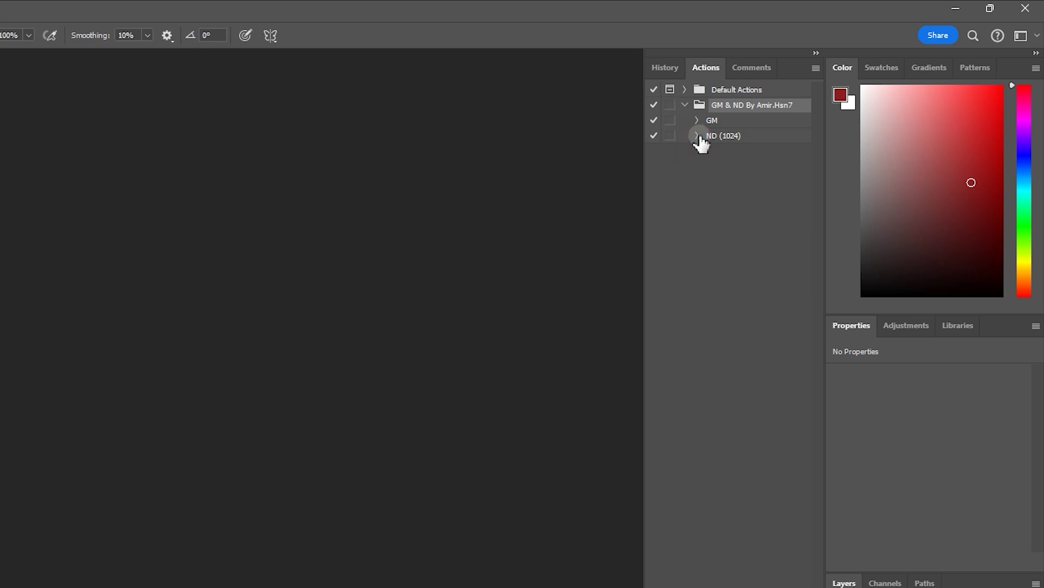
left_click(698, 136)
left_click(698, 136)
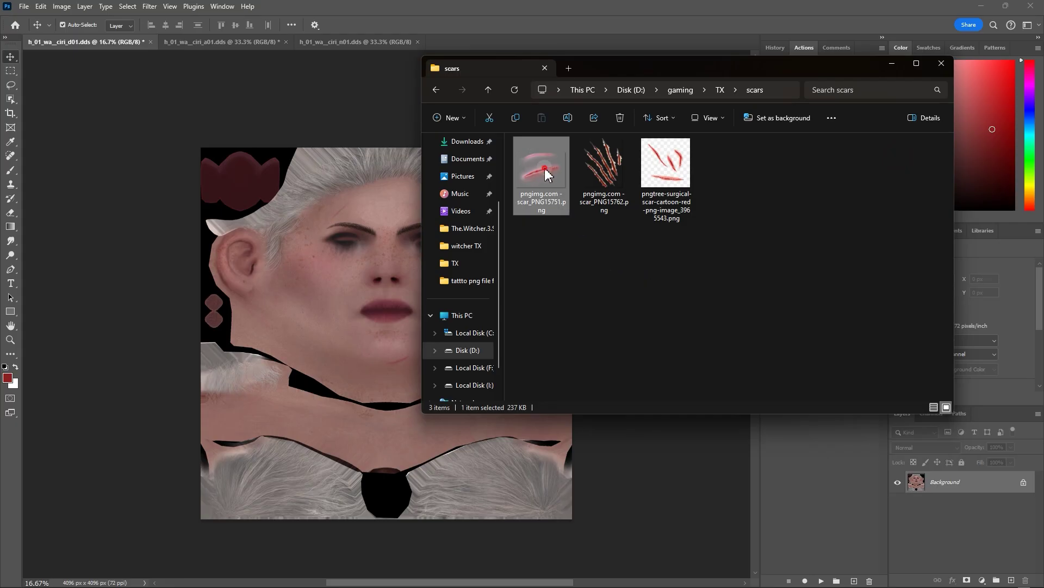
Place the scar image on the cheek, scaled to about 223% and rotated about -86 degrees.
left_click_drag(544, 168, 347, 294)
left_click_drag(408, 338, 455, 338)
left_click_drag(430, 336, 346, 291)
left_click_drag(332, 334, 344, 302)
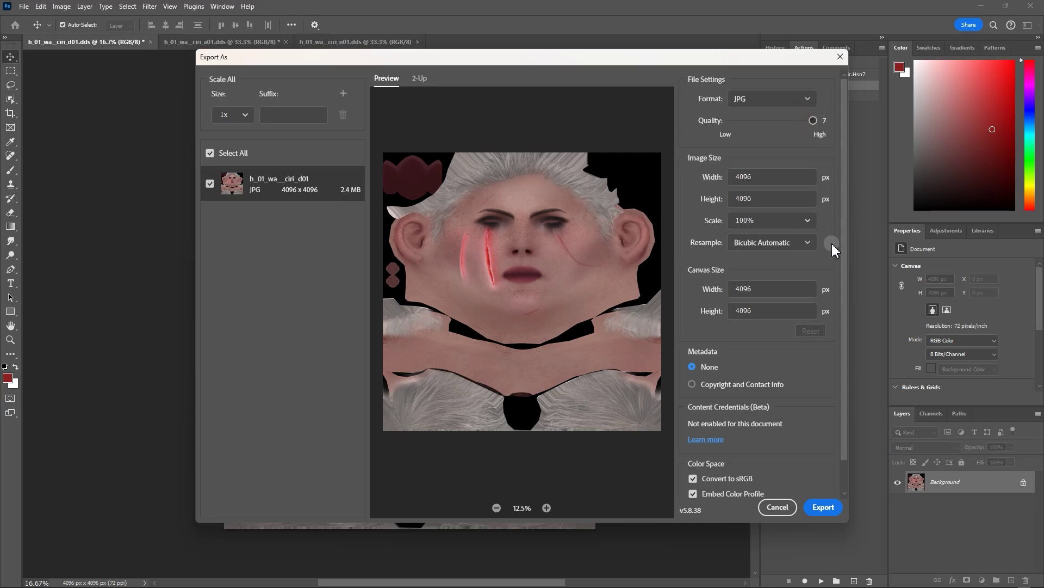
Export the scarred face texture as h_01_wa__ciri_d01.jpg into Pictures.
left_click(820, 509)
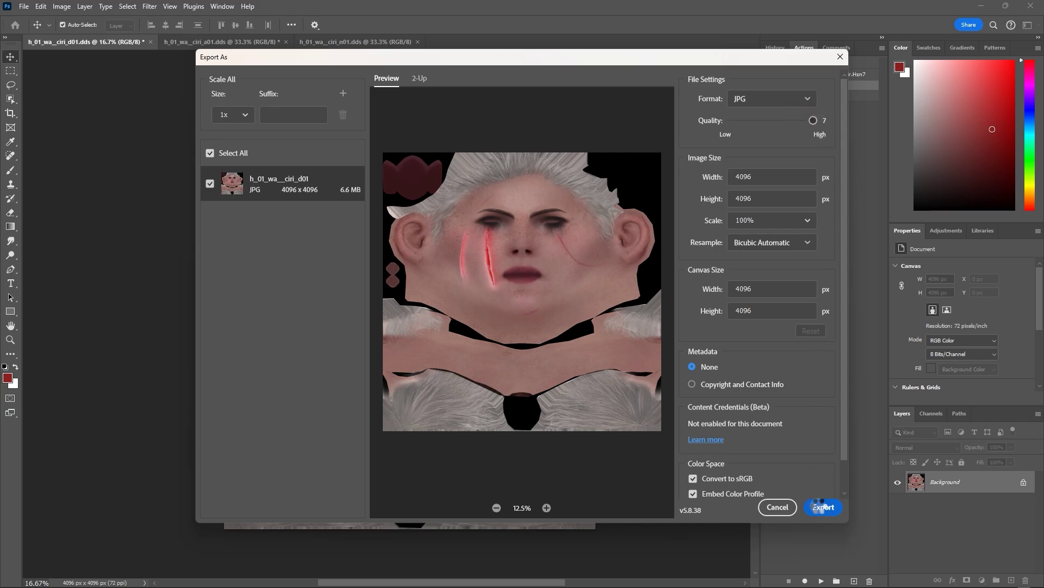
left_click(632, 342)
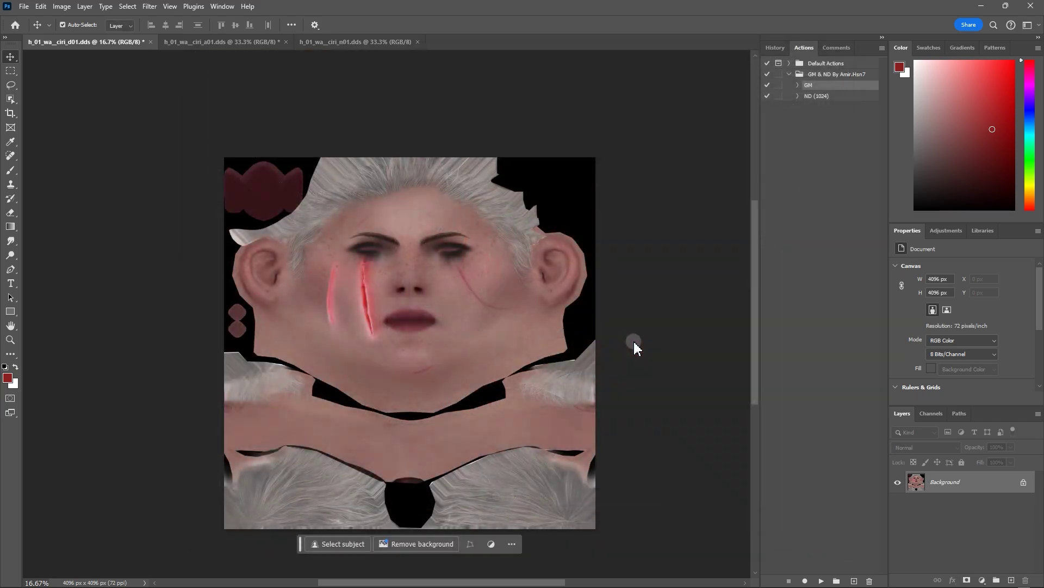
key("alt+Tab")
Export Ciri's n01 head normal texture as DDS into the witcher TX folder.
left_click(315, 388)
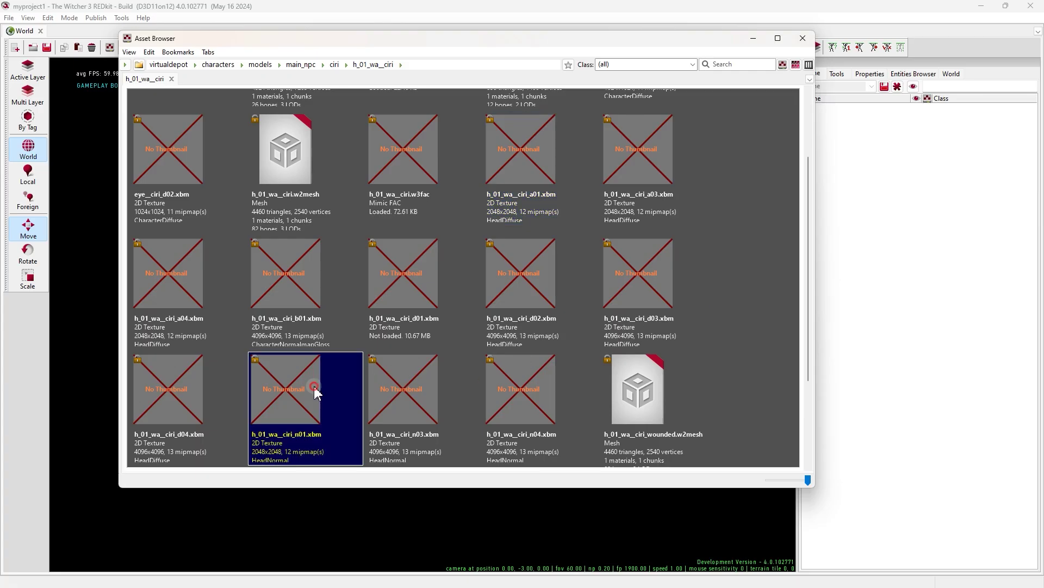
double_click(315, 387)
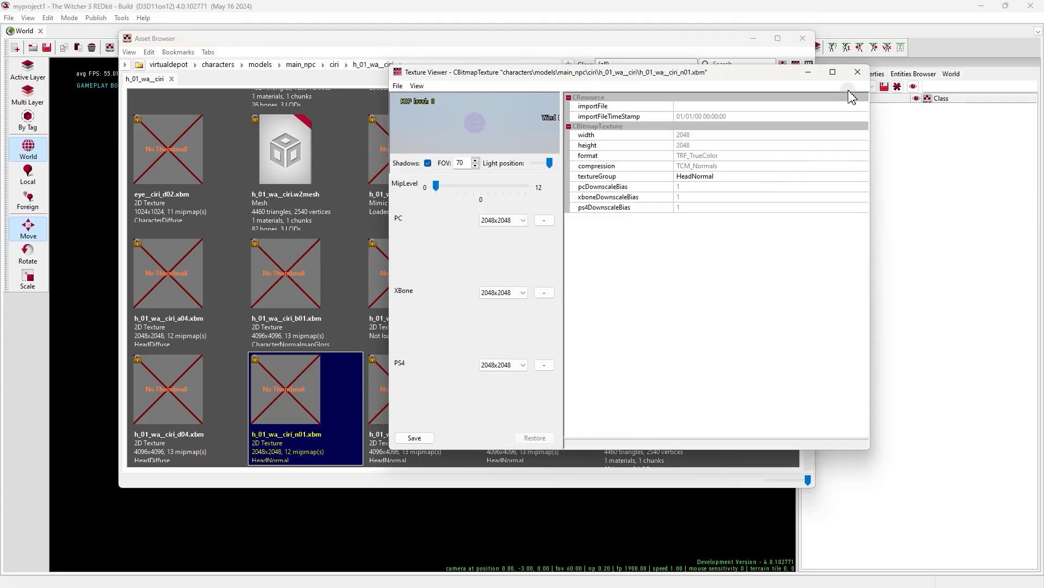
left_click(858, 72)
right_click(301, 383)
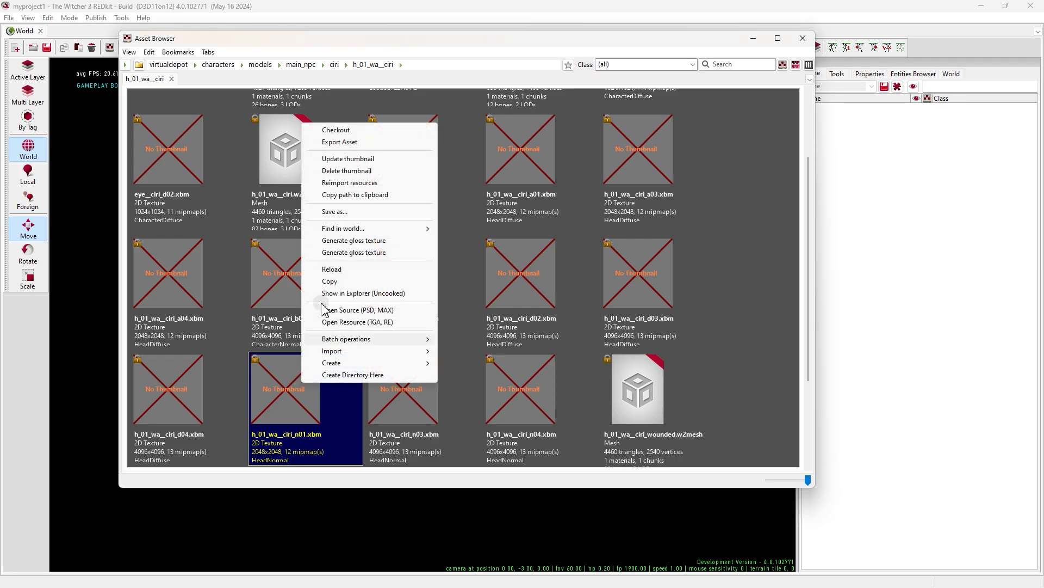
left_click(353, 143)
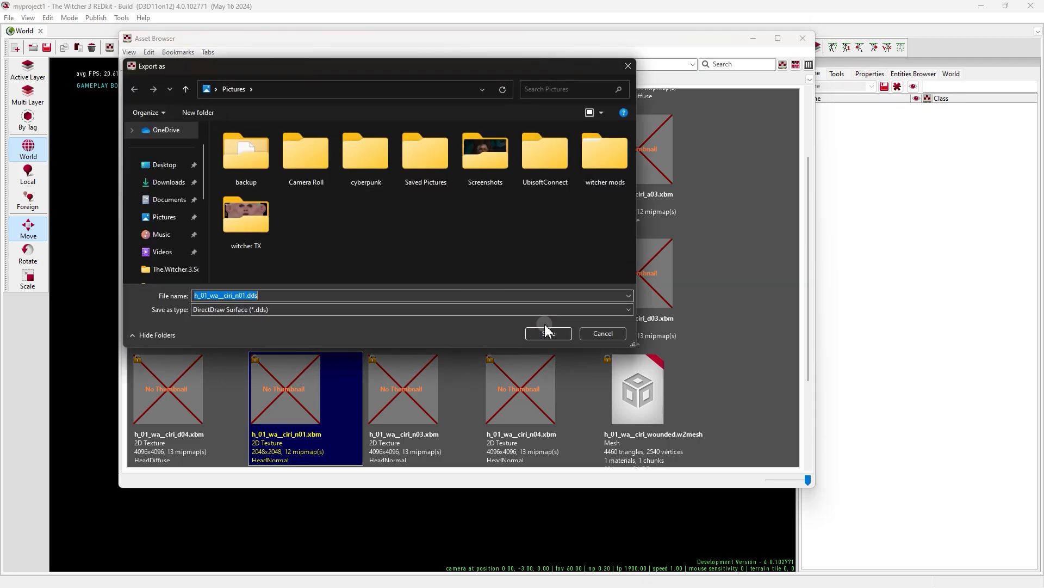
double_click(245, 239)
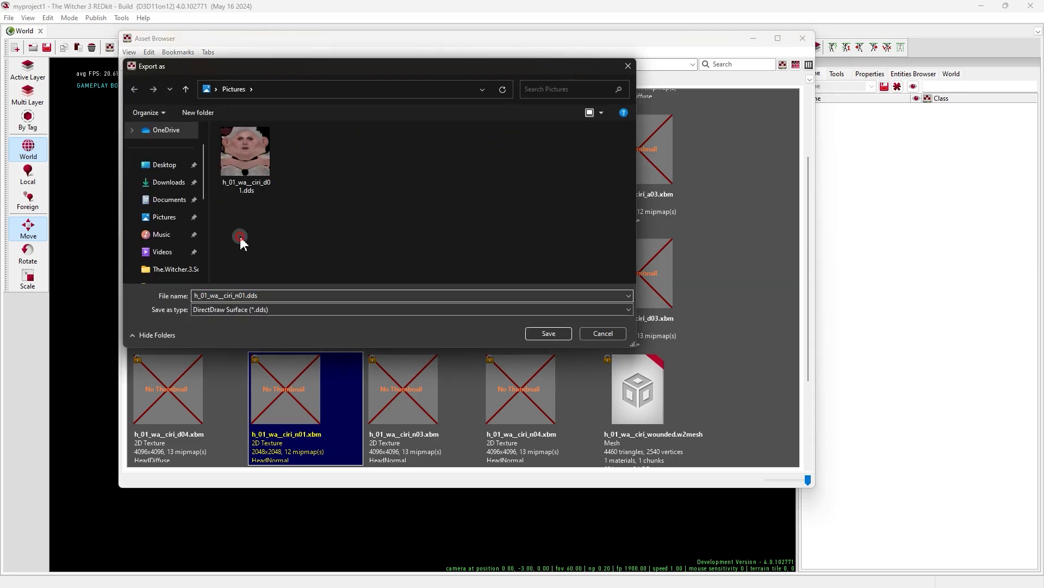
left_click(554, 335)
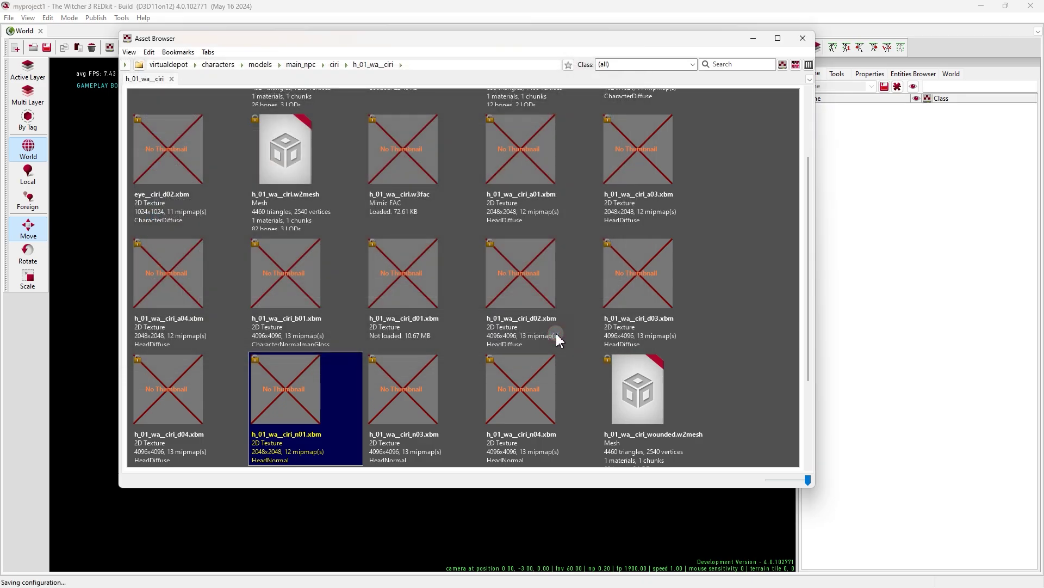
Export the a01 head texture as DDS and open it in Photoshop.
left_click(530, 173)
right_click(530, 173)
double_click(511, 162)
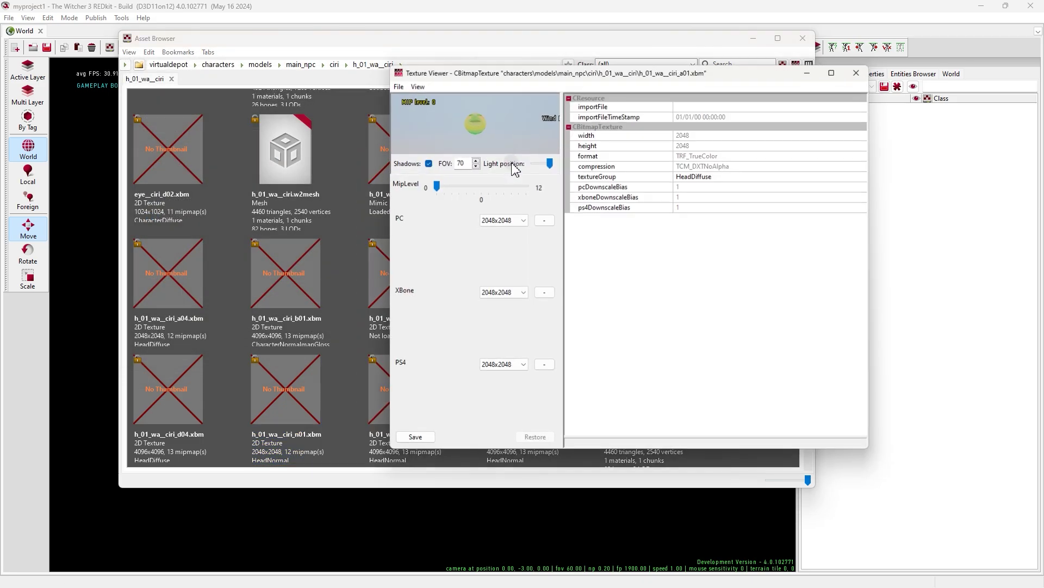
left_click(858, 72)
right_click(548, 155)
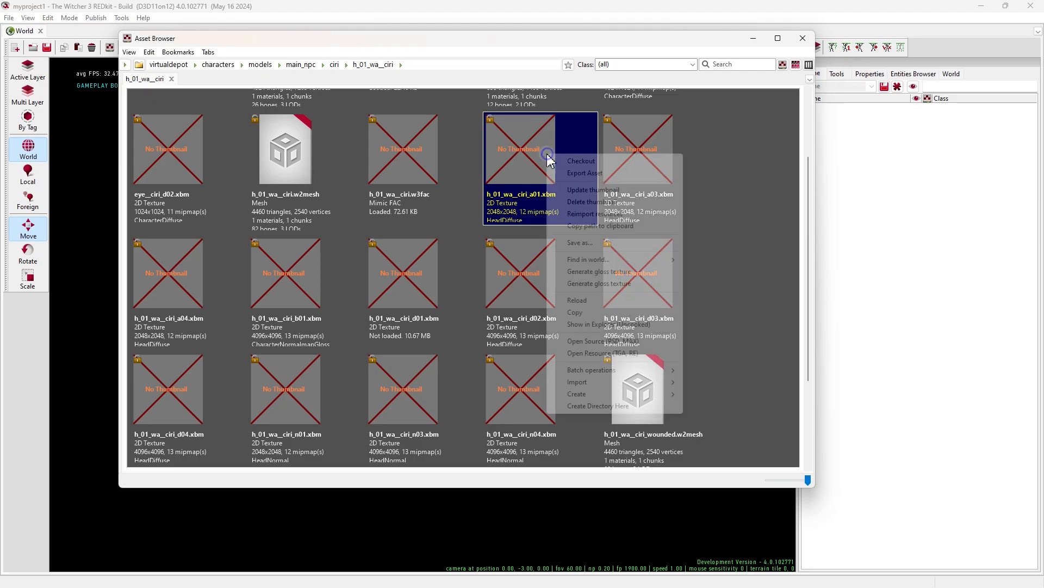
left_click(576, 173)
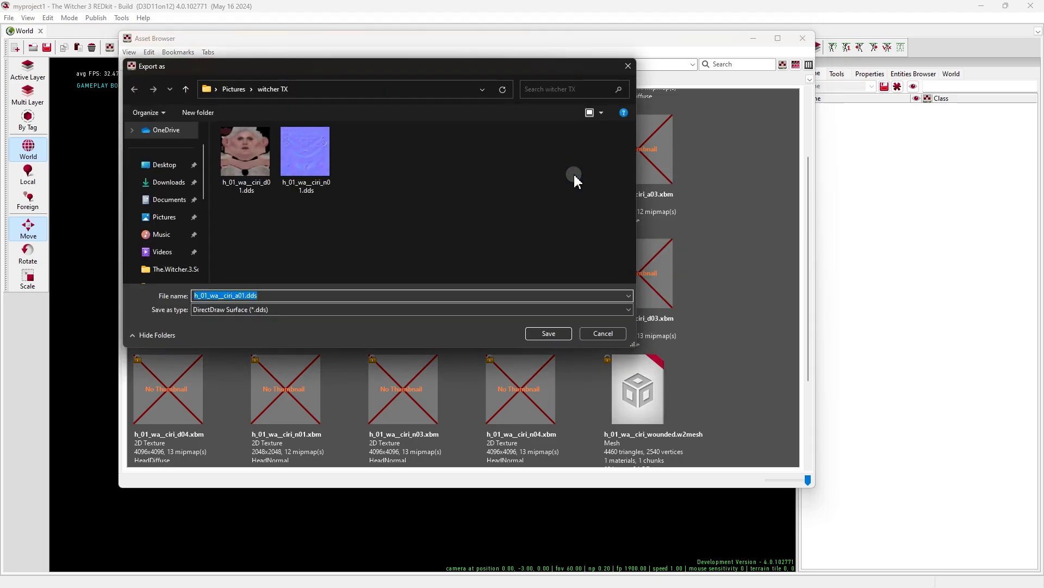
left_click(549, 336)
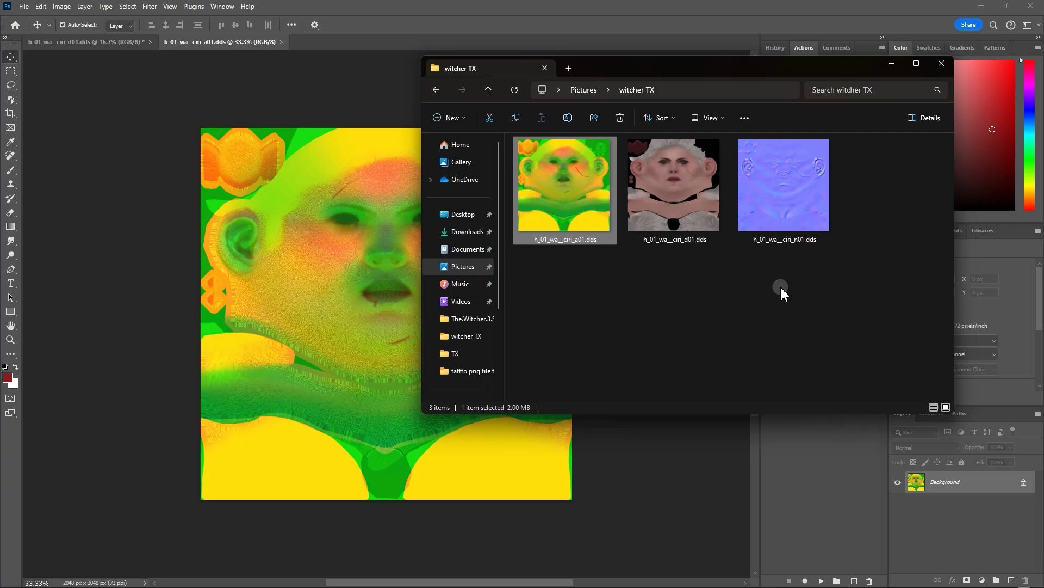
left_click_drag(781, 187, 363, 44)
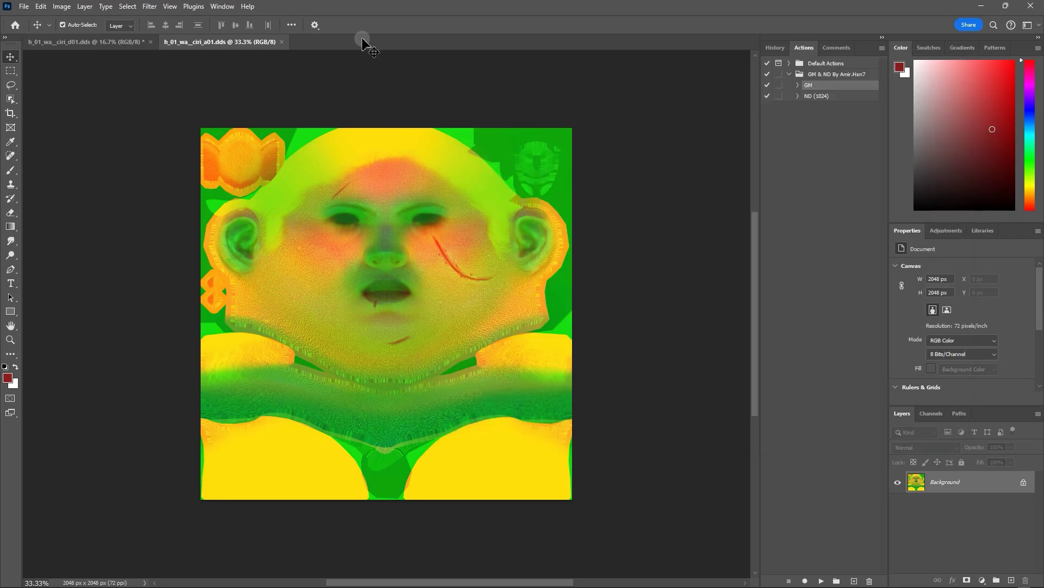
Switch between the a01 and d01 documents and undo a stray move on d01.
left_click(252, 43)
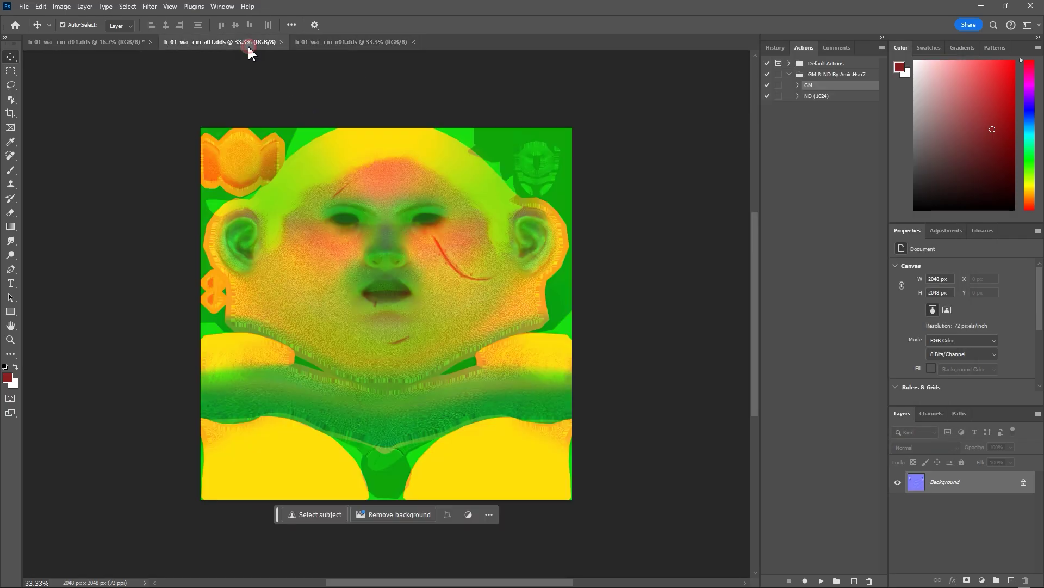
left_click(117, 42)
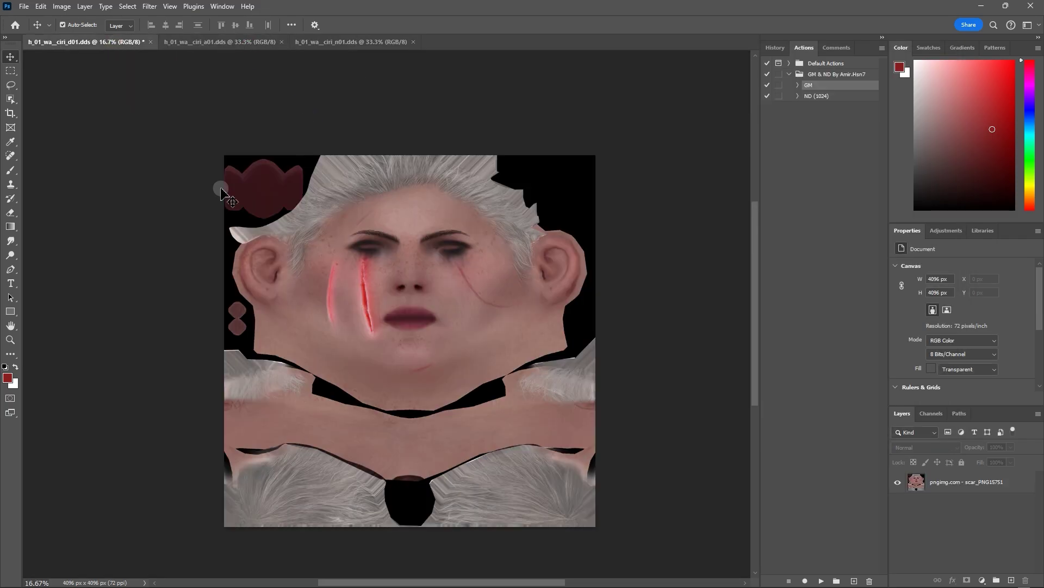
left_click_drag(220, 194, 593, 366)
key("ctrl+z")
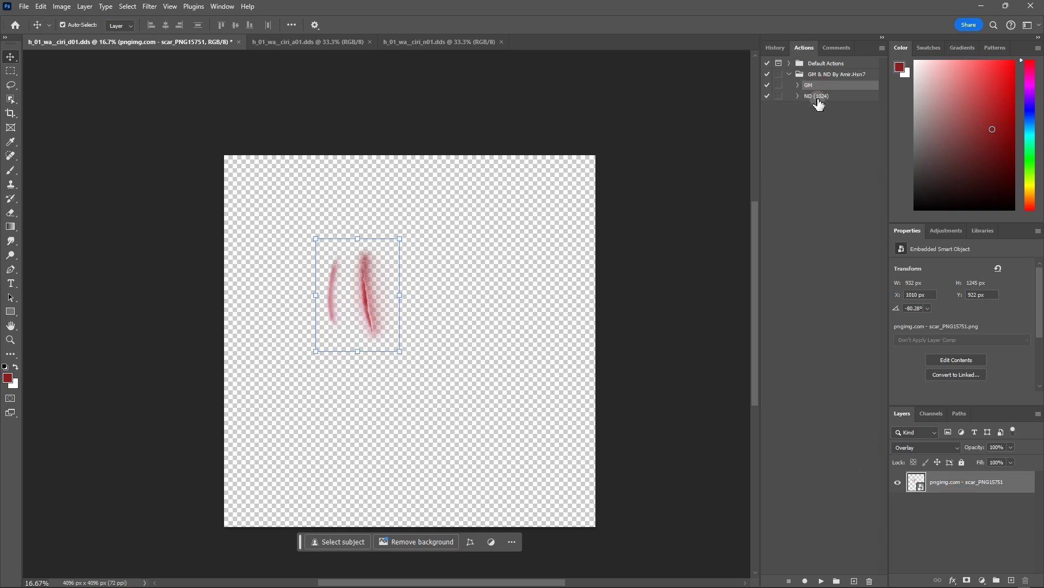
Run the GM action on the scar, continuing past both warnings, to add a gradient map.
left_click(821, 581)
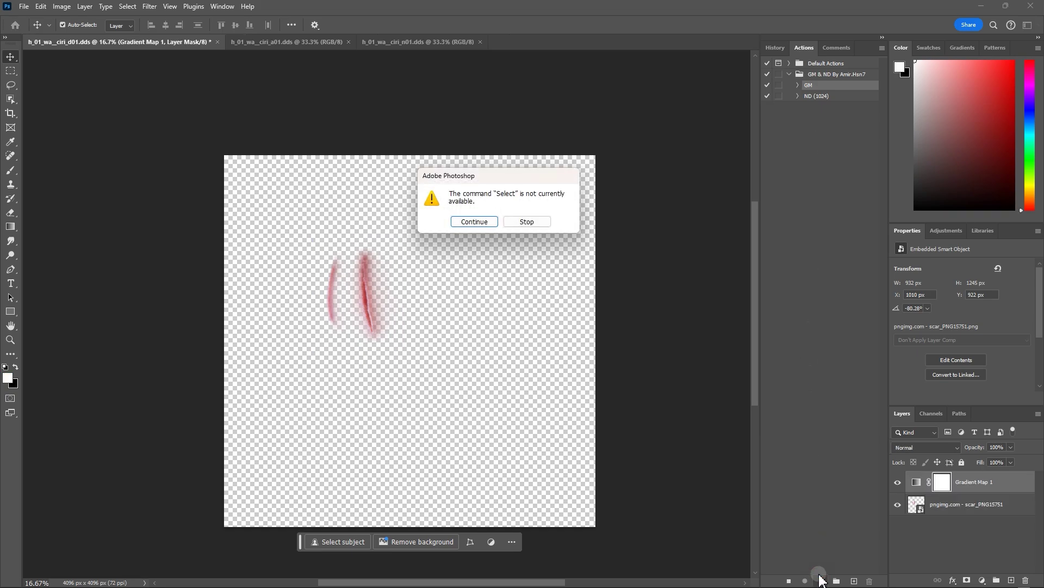
left_click(474, 221)
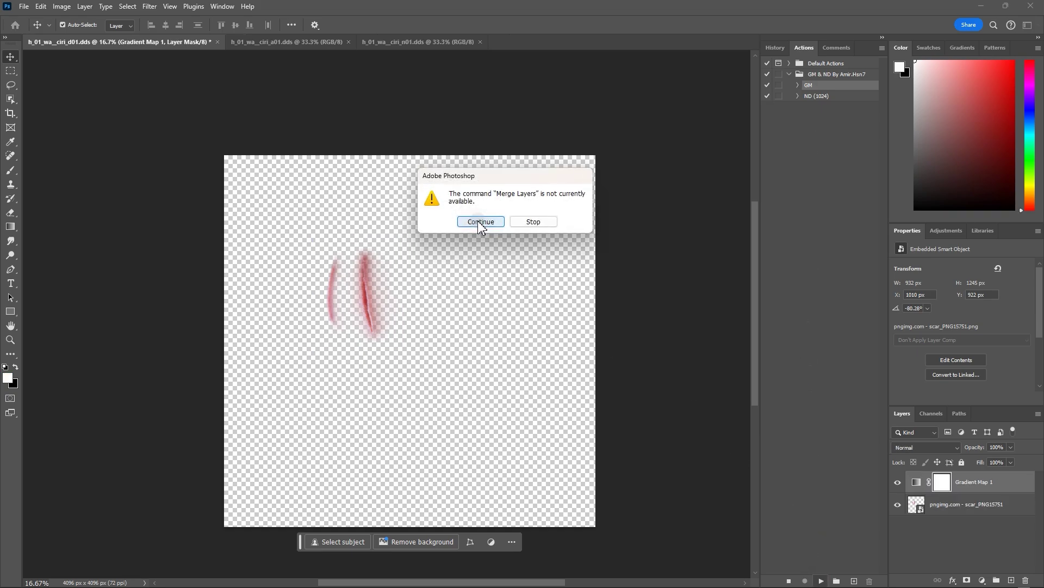
left_click(474, 222)
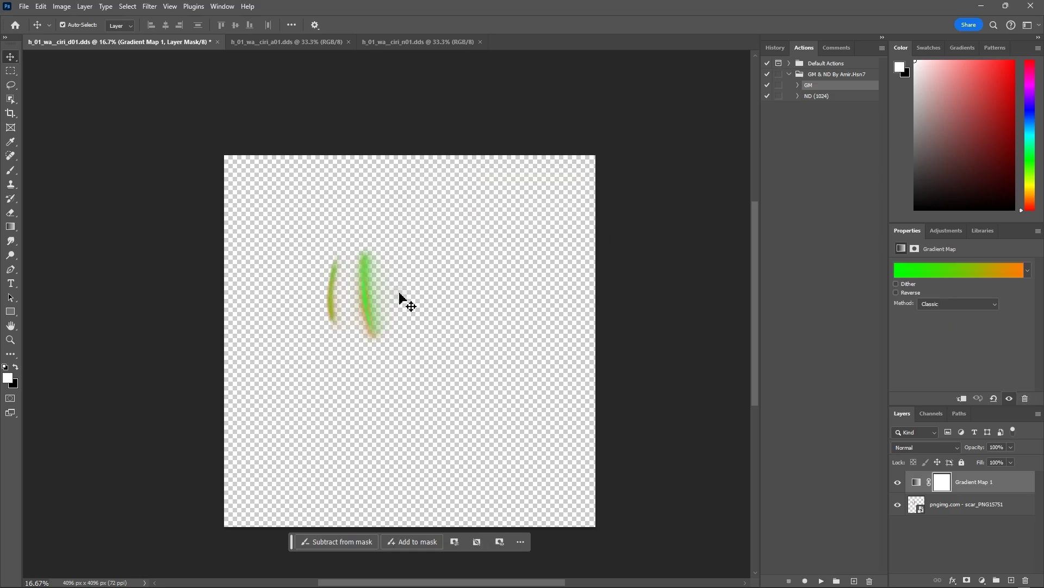
left_click(371, 314)
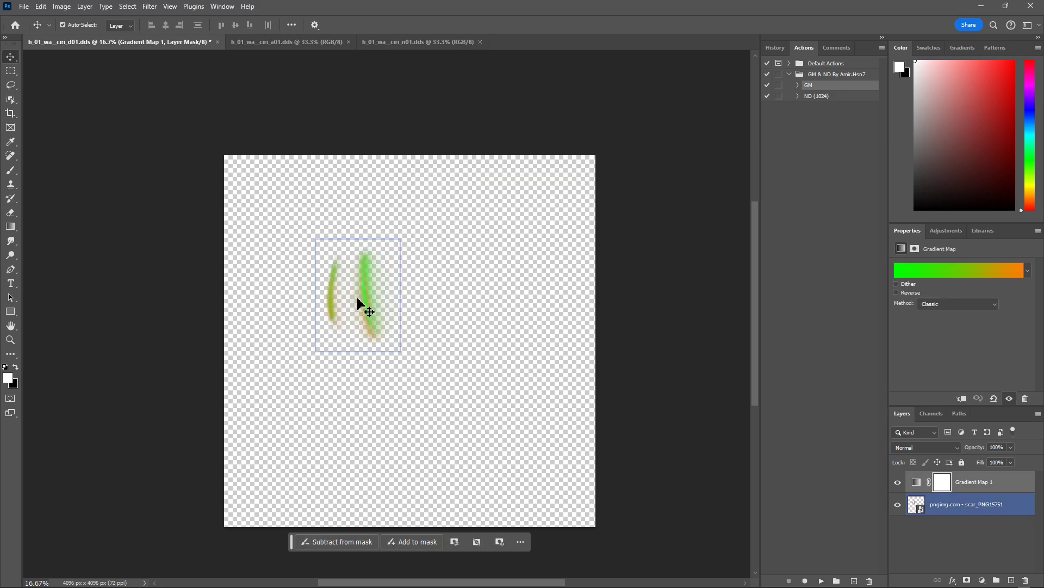
left_click(211, 198)
Bring up the Export As settings for the d01 image.
left_click(24, 6)
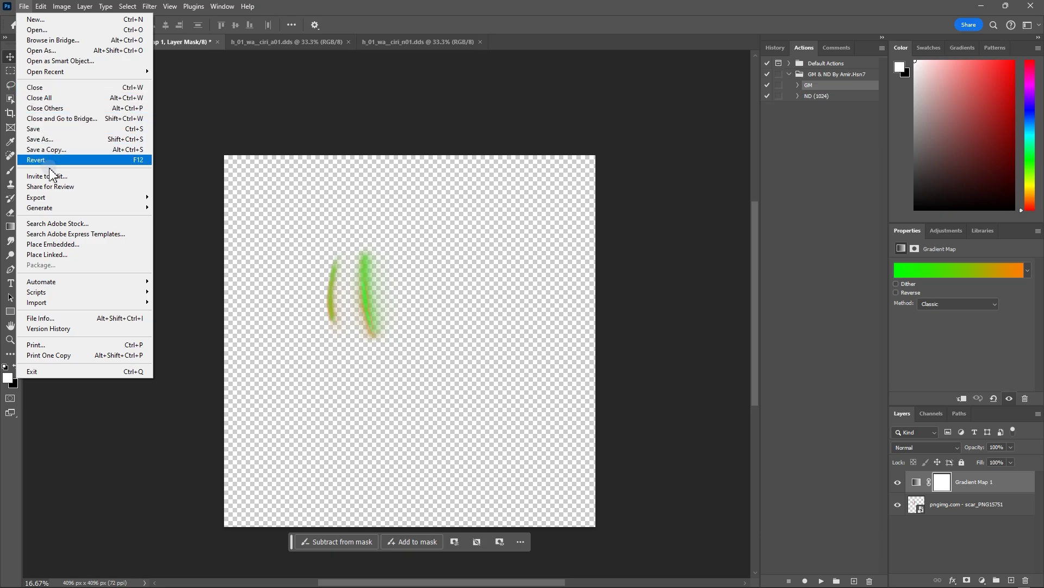
mouse_move(51, 197)
left_click(197, 207)
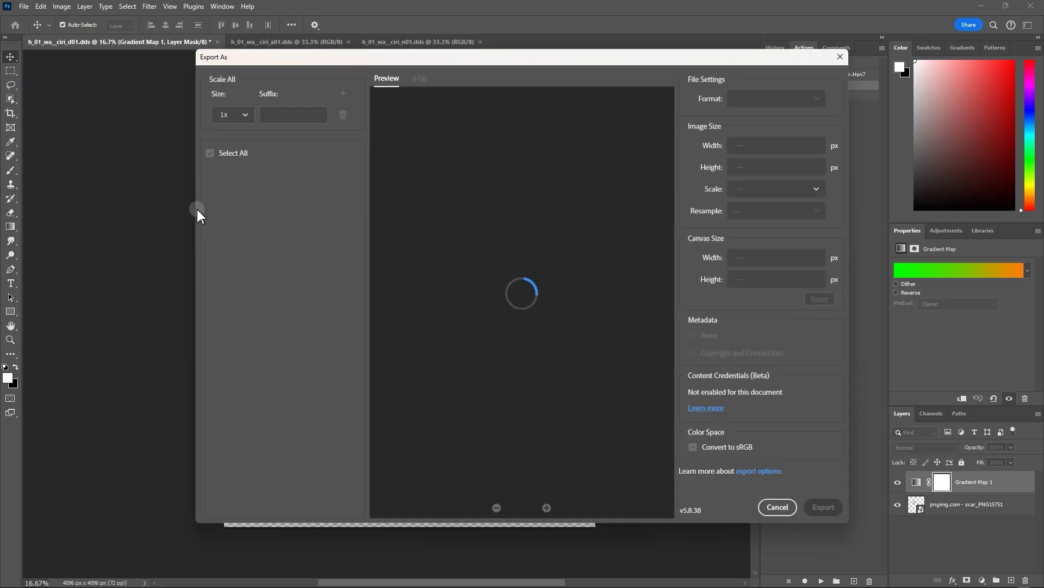
Export the green scar as a transparent PNG named h_01_wa__ciri_d01.png in Pictures.
left_click(806, 101)
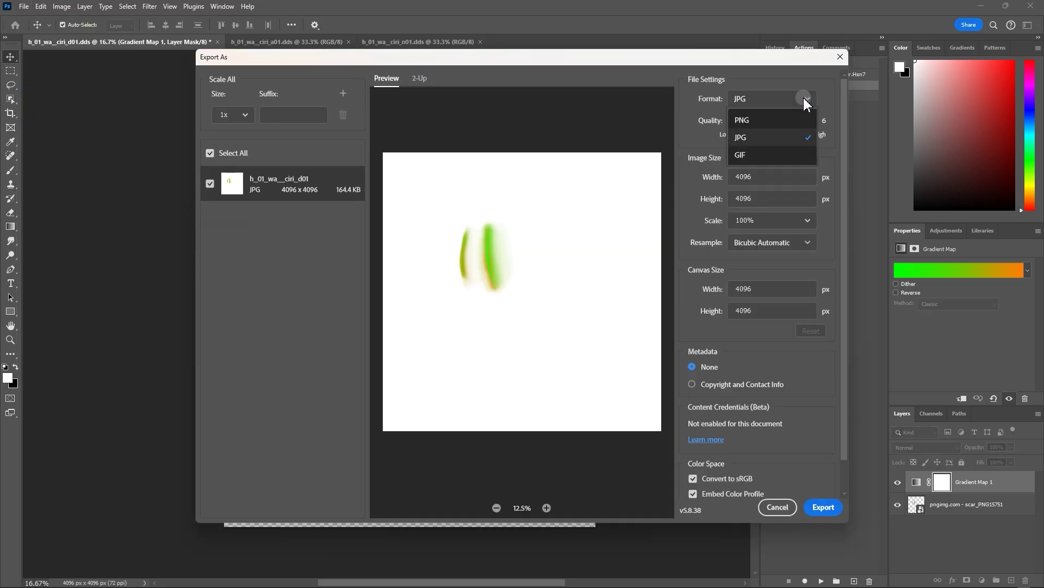
left_click(761, 118)
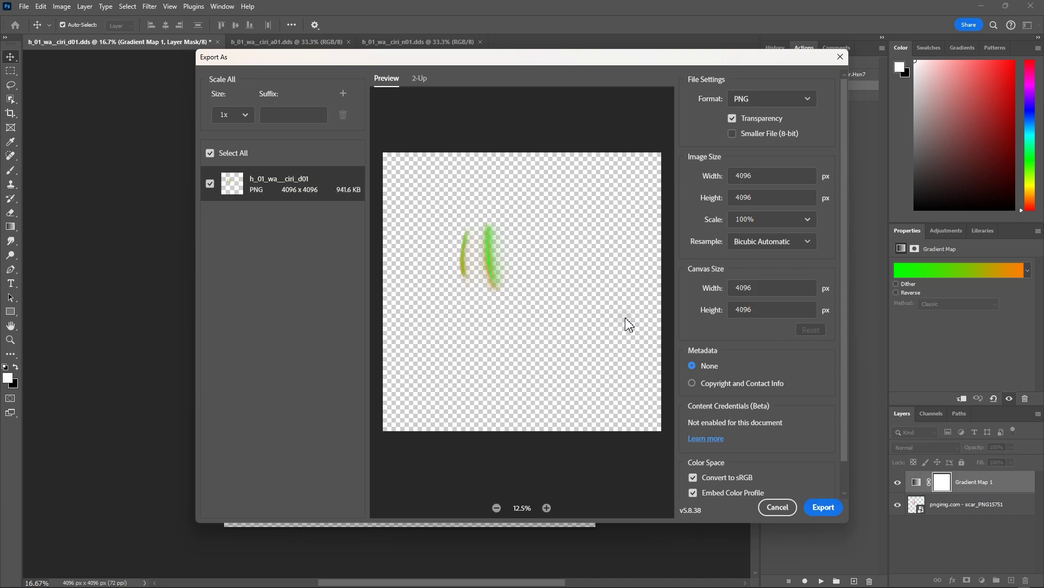
left_click(823, 506)
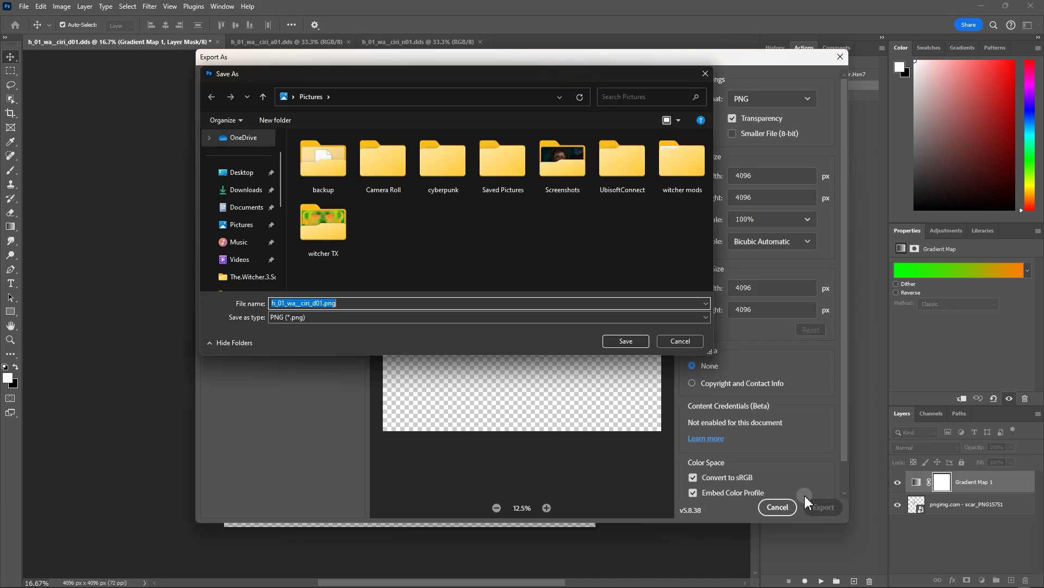
left_click(624, 342)
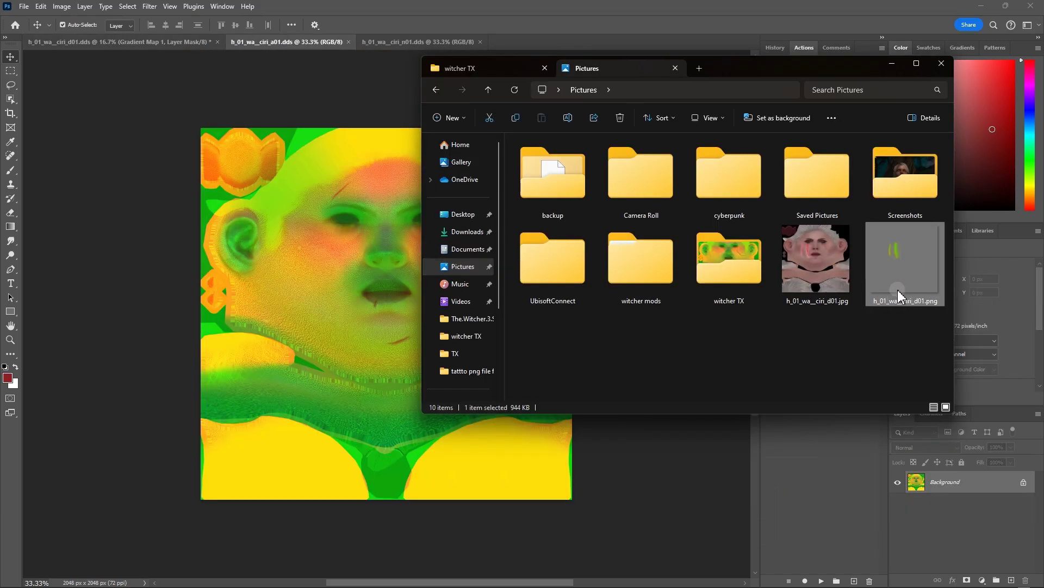
Place the scar PNG onto the a01 texture's left cheek and merge visible layers.
left_click_drag(898, 296, 335, 272)
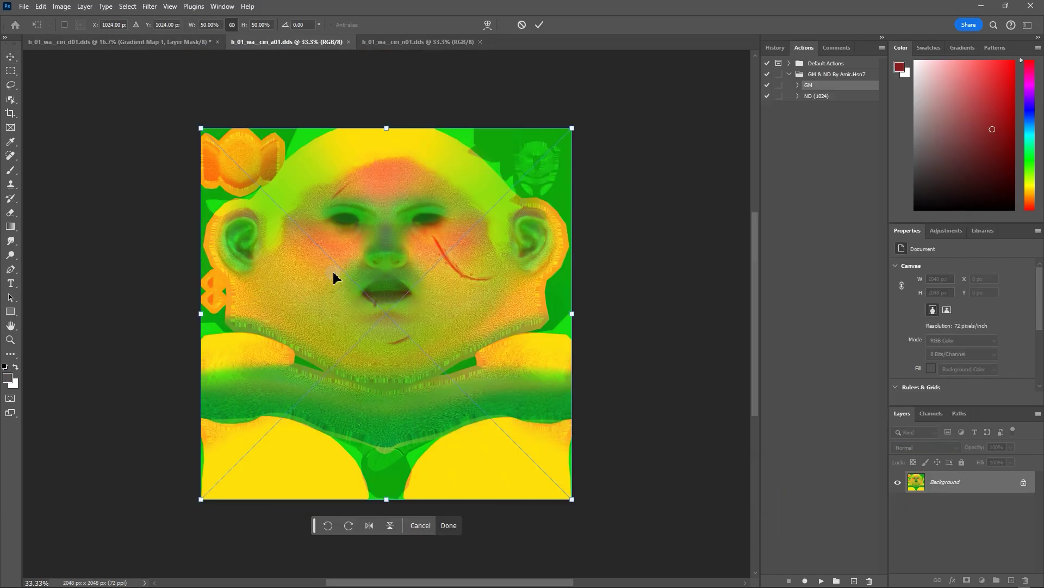
key("Return")
right_click(956, 507)
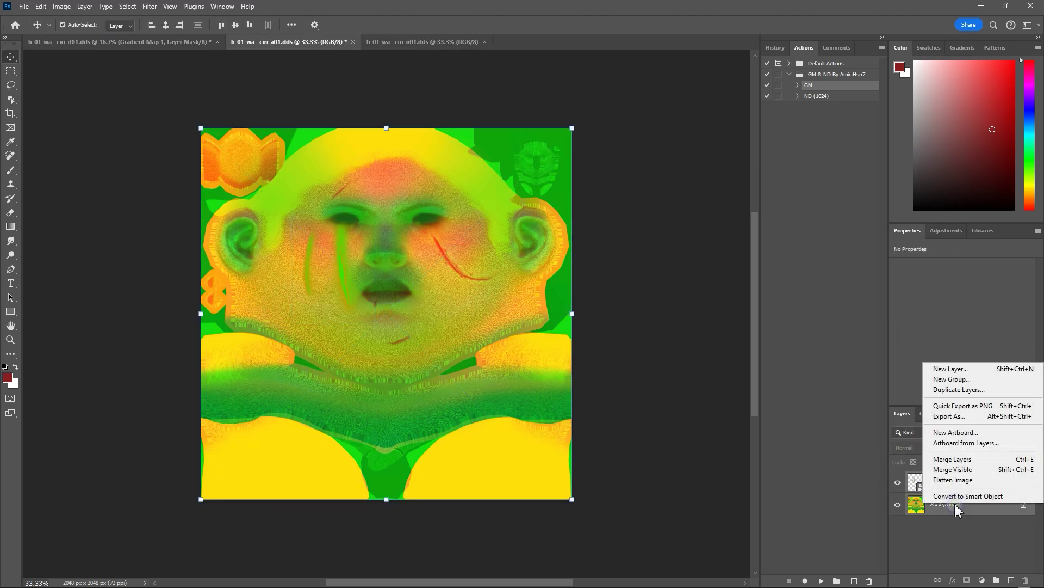
left_click(965, 464)
key("ctrl+alt+shift+w")
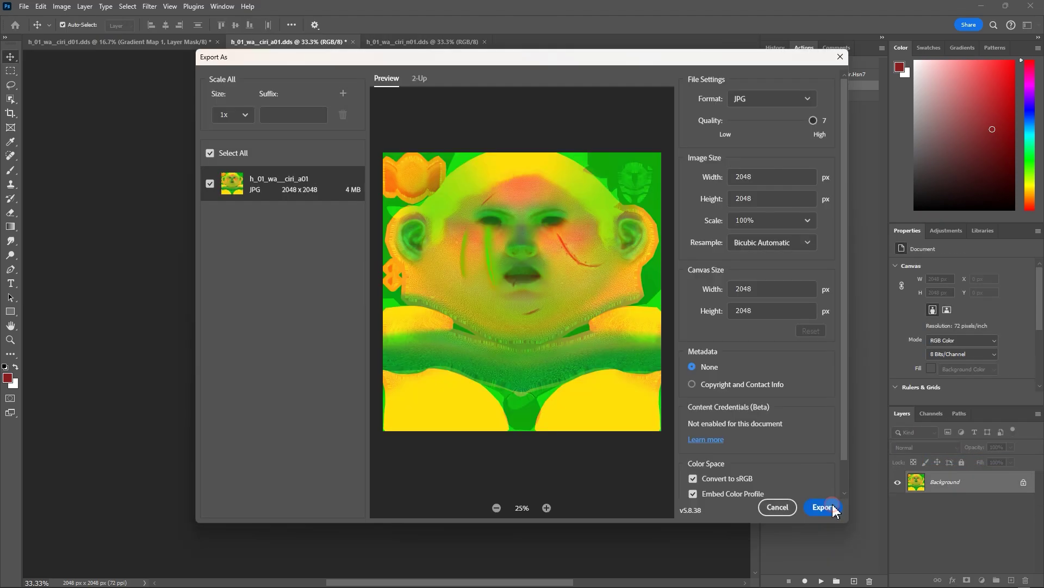
Export a01 as h_01_wa__ciri_a01.jpg, close it, and delete d01's Gradient Map 1 layer.
left_click(822, 507)
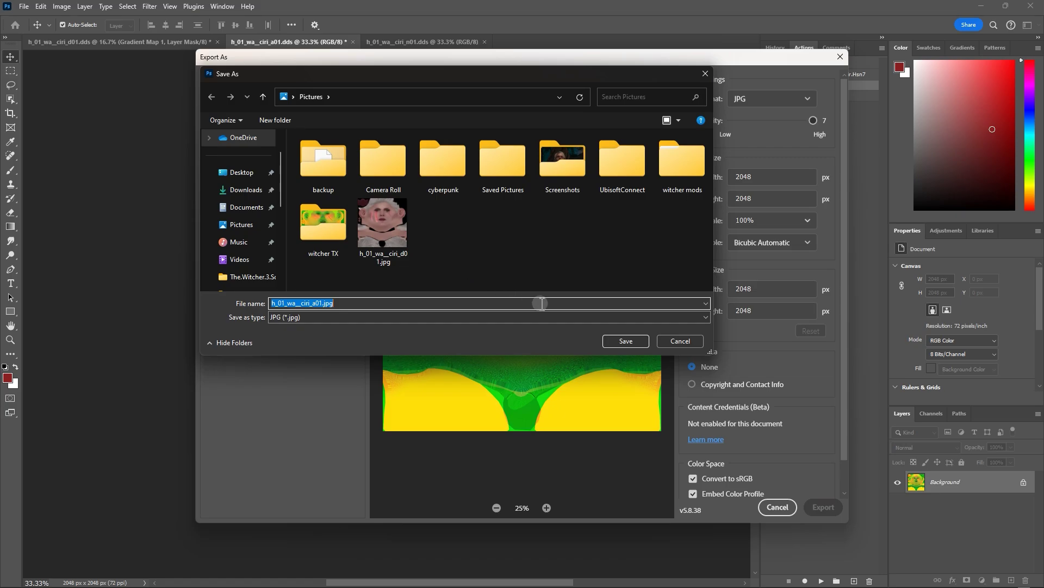
left_click(626, 341)
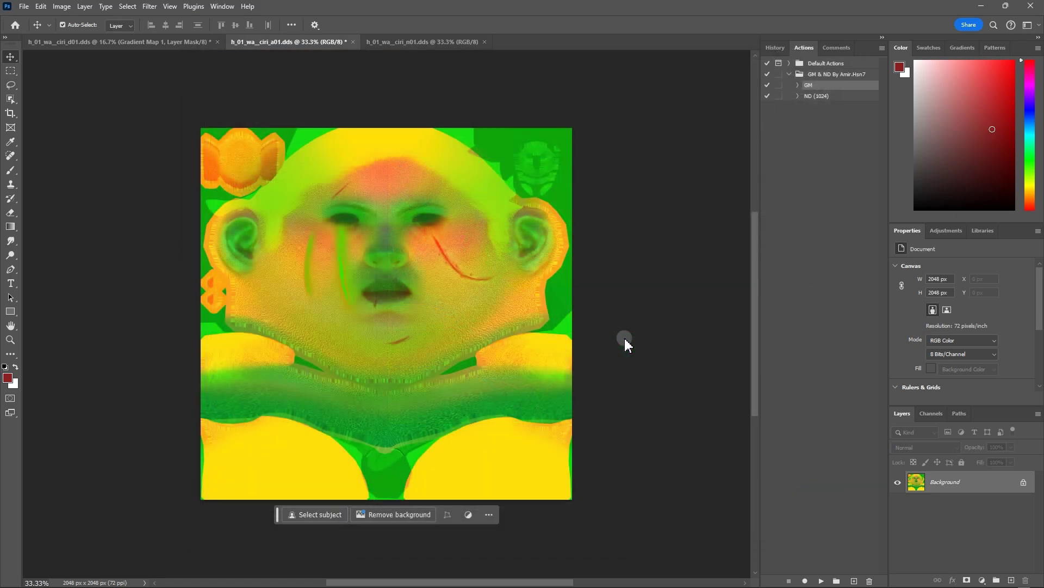
key("ctrl+w")
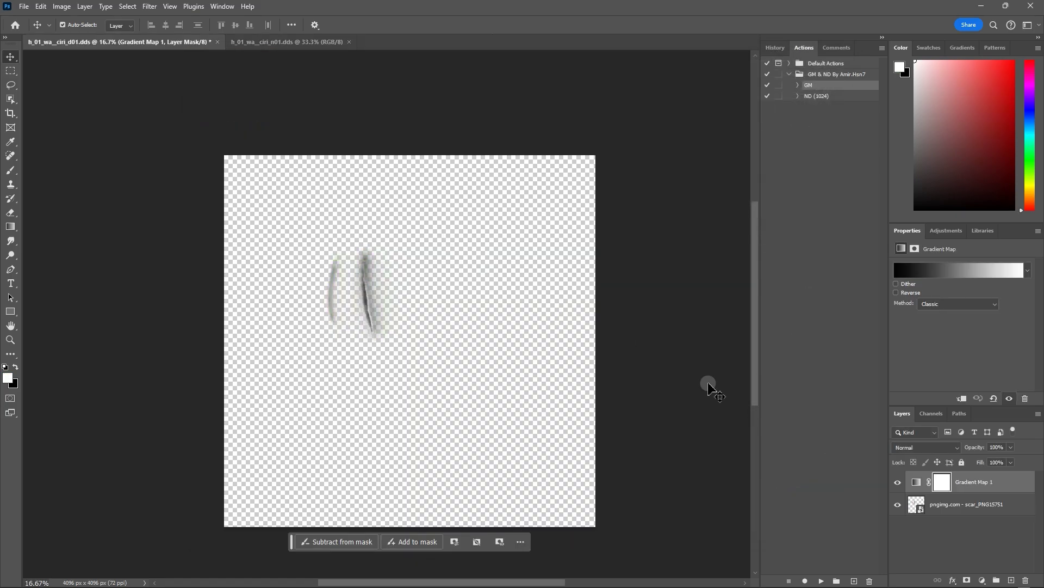
key("Delete")
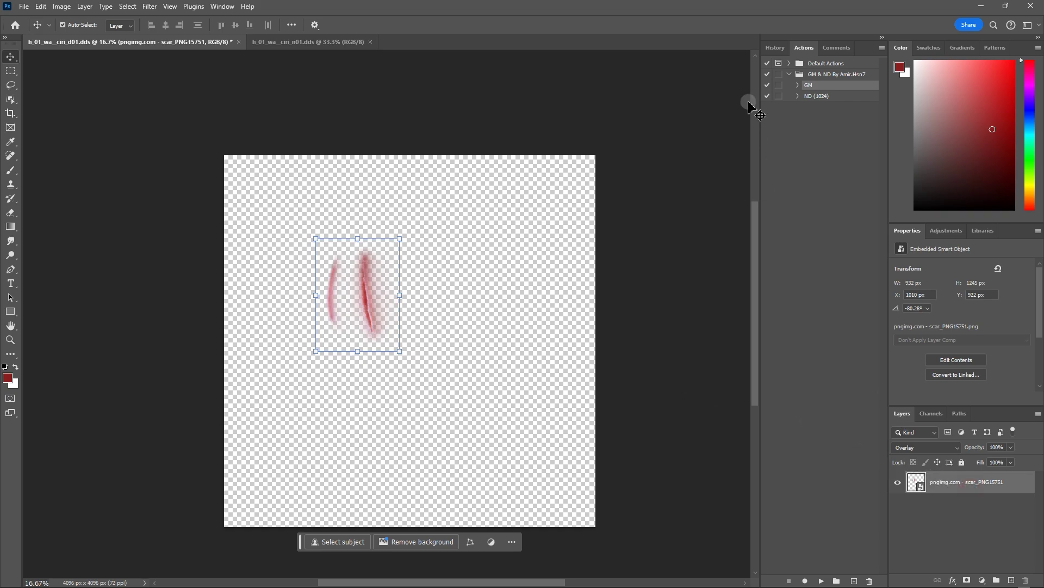
Run the ND (1024) action on the scar, stopping it at the warning.
left_click(794, 86)
left_click(811, 96)
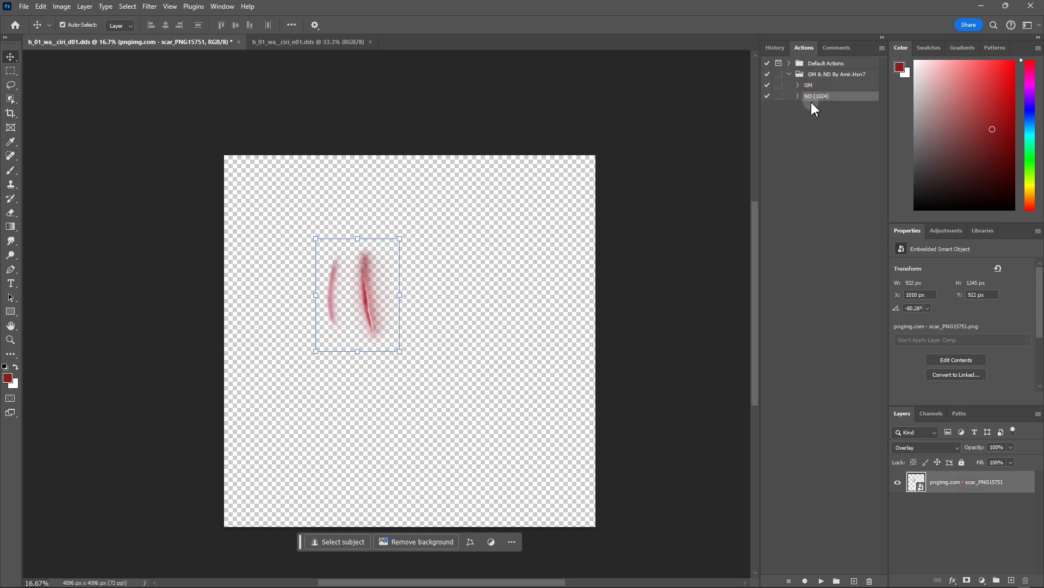
left_click(809, 157)
left_click(821, 580)
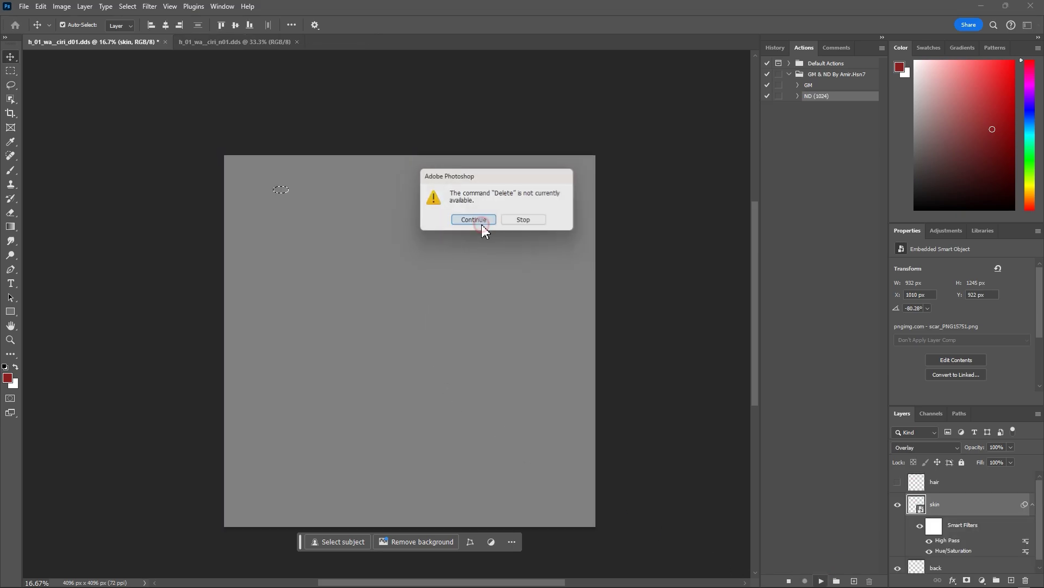
left_click(536, 221)
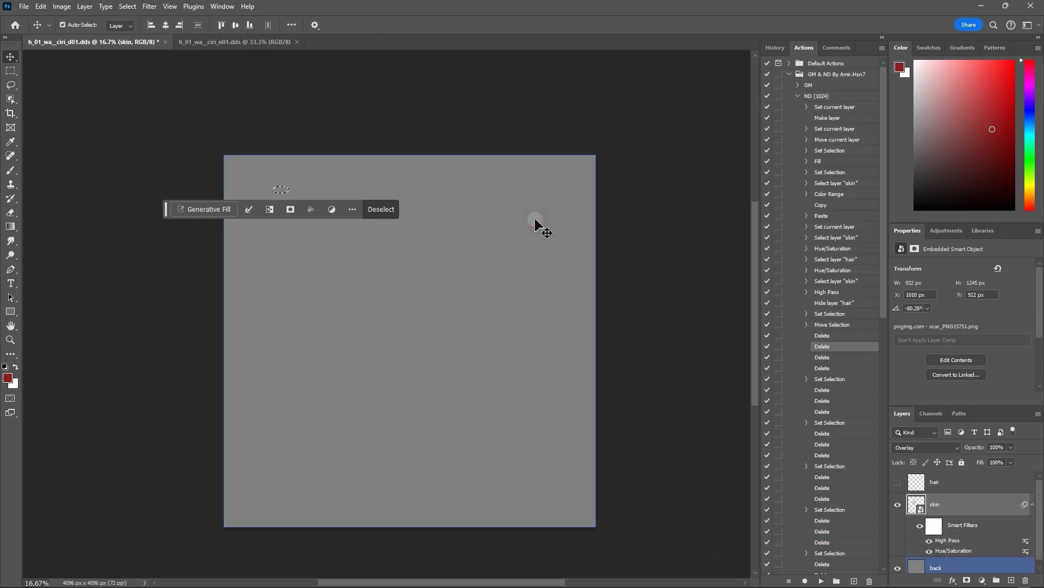
Clear the selection and hide the High Pass filter and back layer to show transparency.
left_click(380, 212)
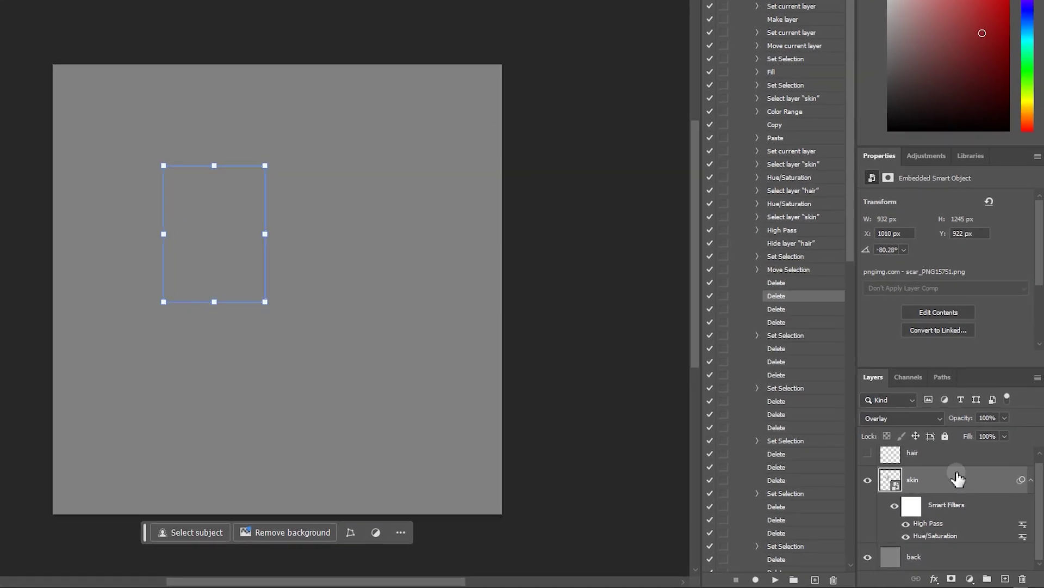
left_click(907, 524)
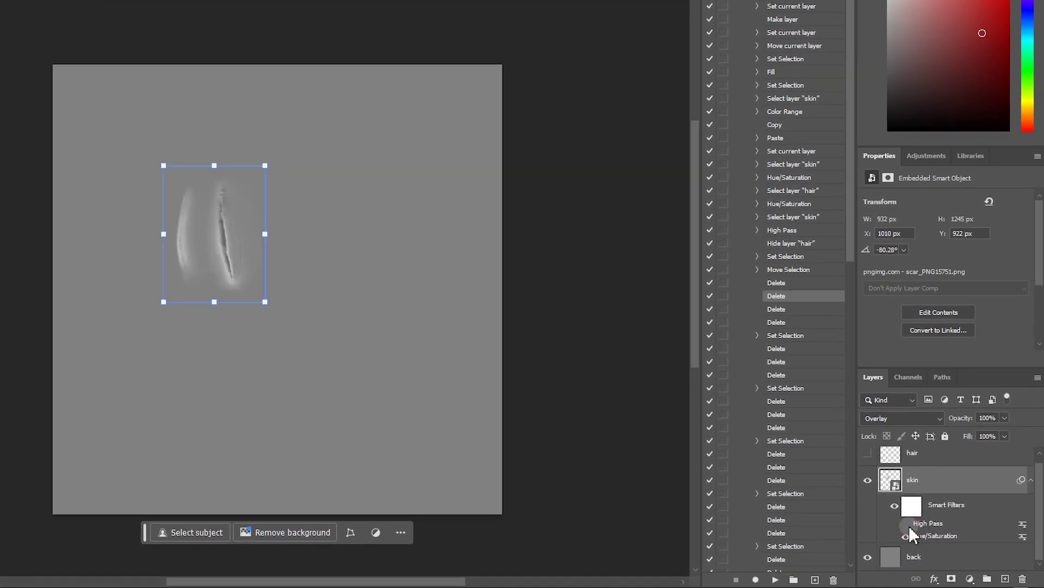
left_click(868, 557)
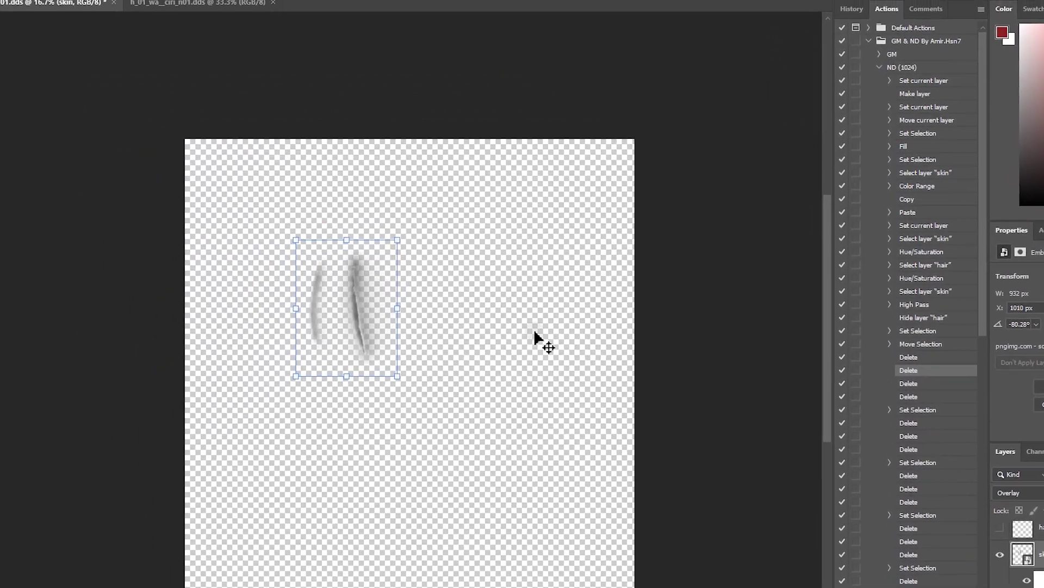
left_click(179, 8)
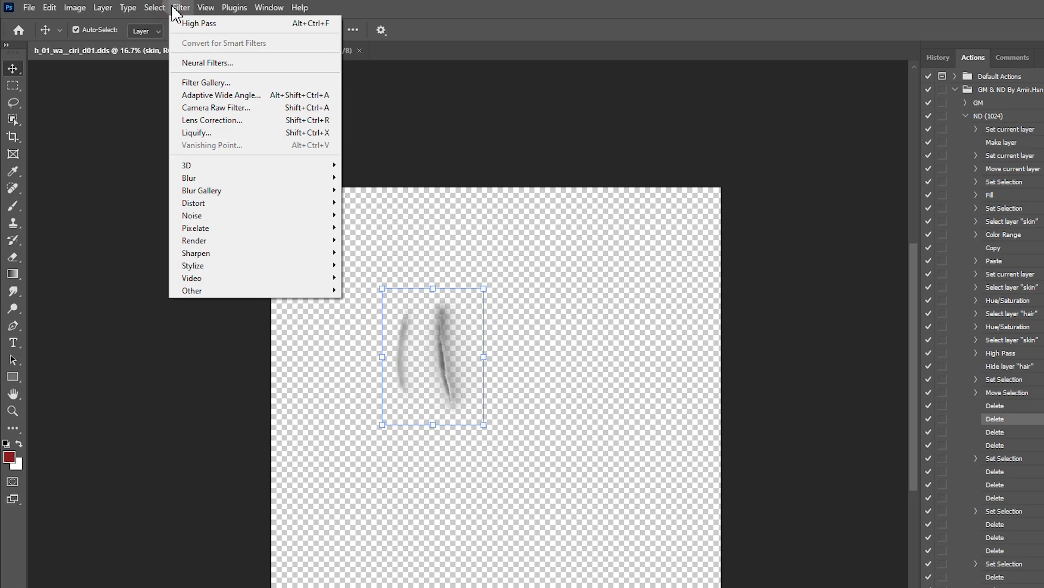
Apply a High Pass filter with radius 104.3 to the scar layer.
mouse_move(209, 292)
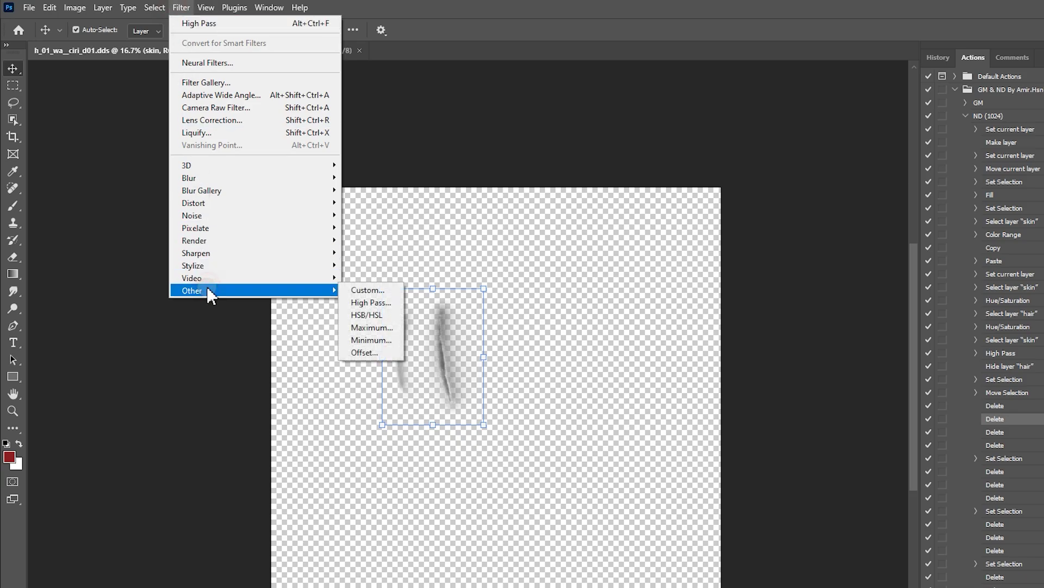
left_click(376, 305)
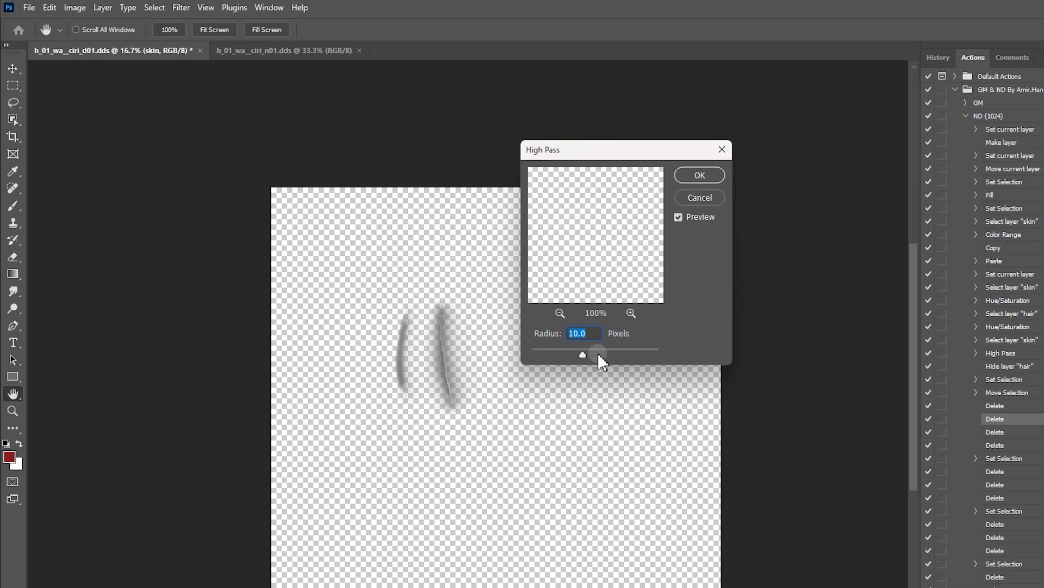
mouse_move(619, 353)
left_mouse_down()
mouse_move(634, 351)
mouse_move(615, 354)
left_mouse_up()
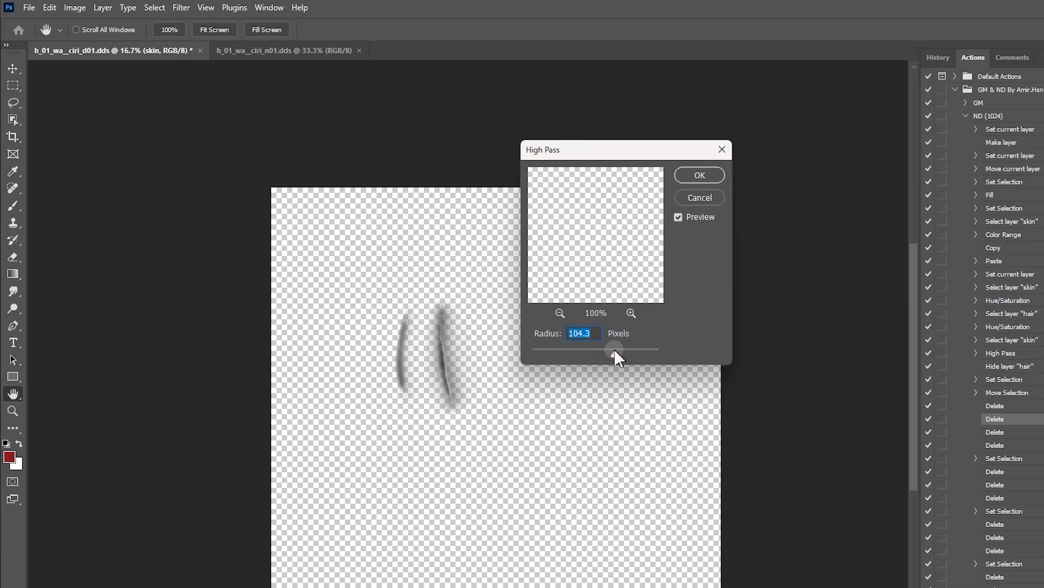
left_click(699, 175)
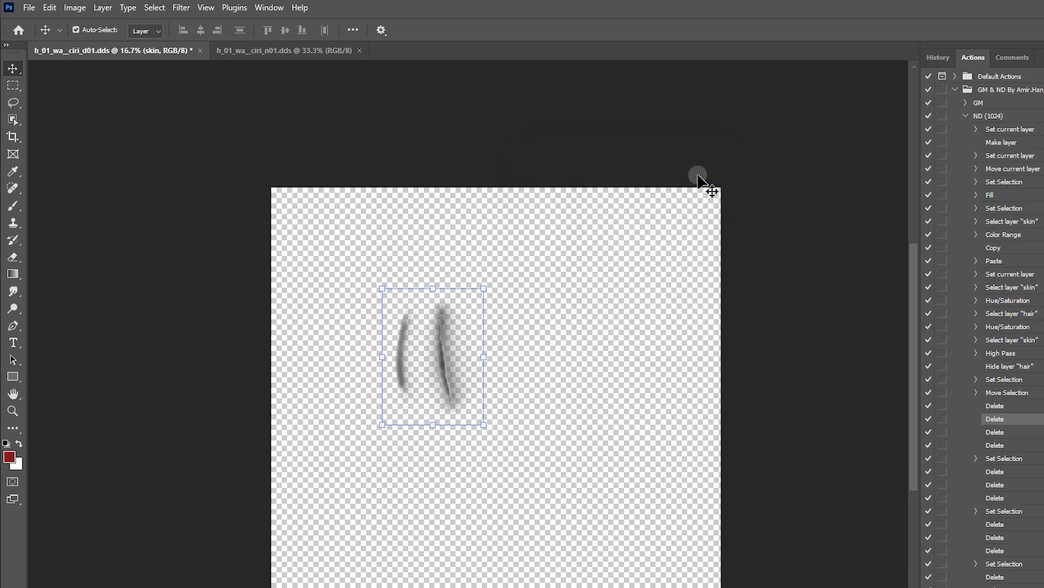
Add an HSB/HSL filter to the scar and hide the second High Pass filter.
left_click(181, 8)
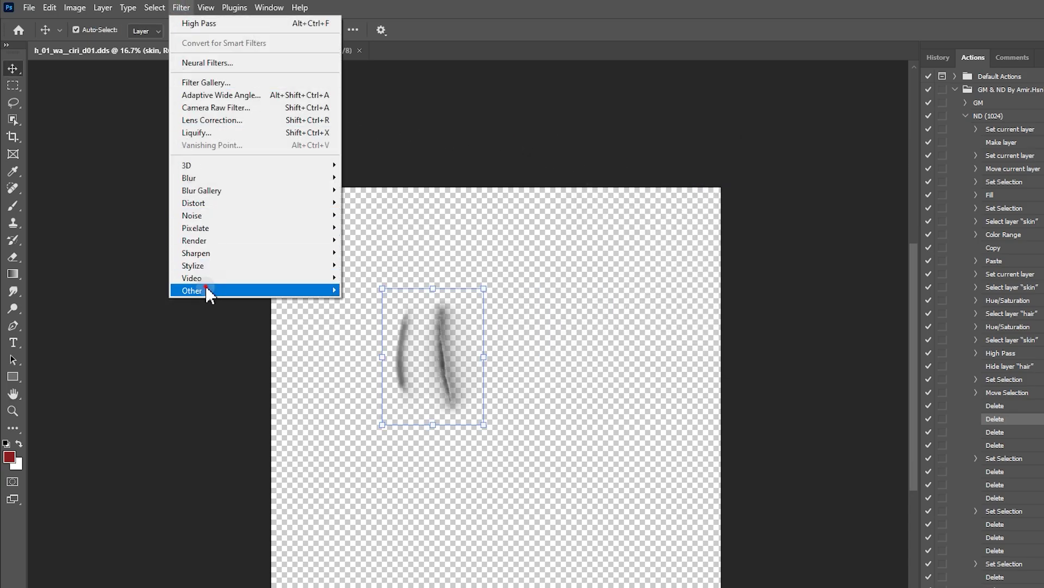
mouse_move(209, 294)
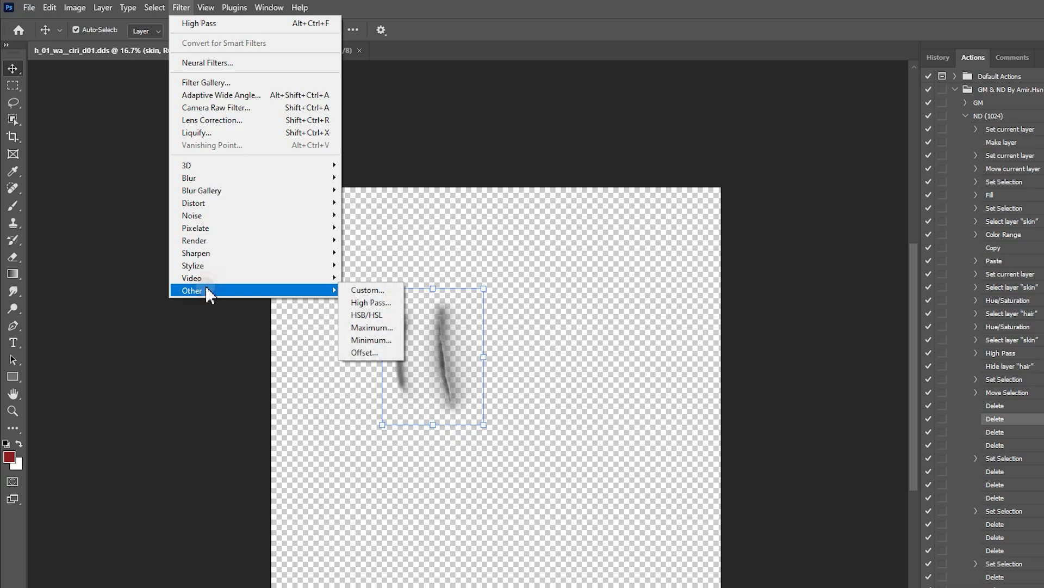
left_click(366, 315)
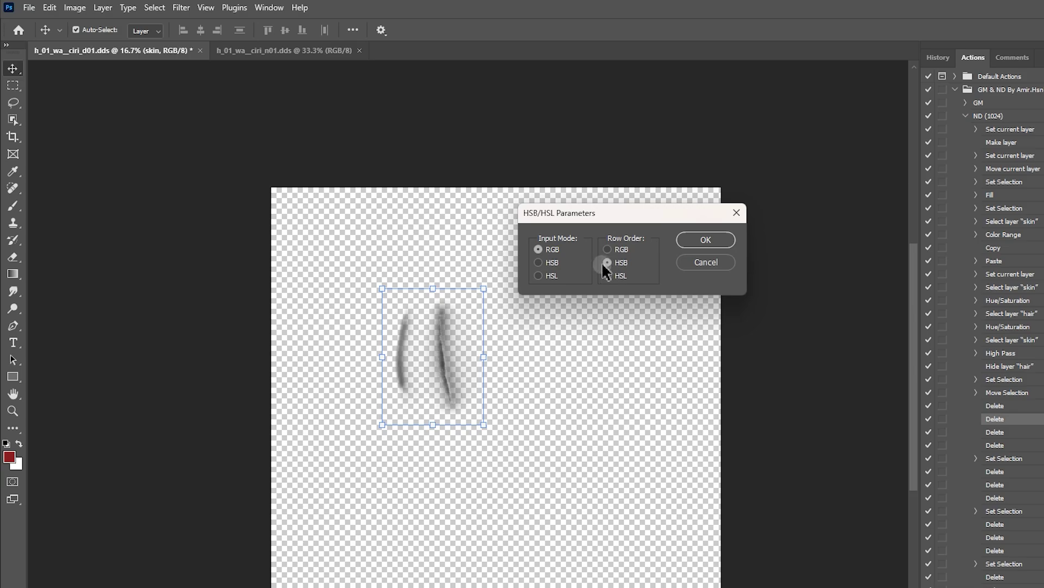
left_click(702, 239)
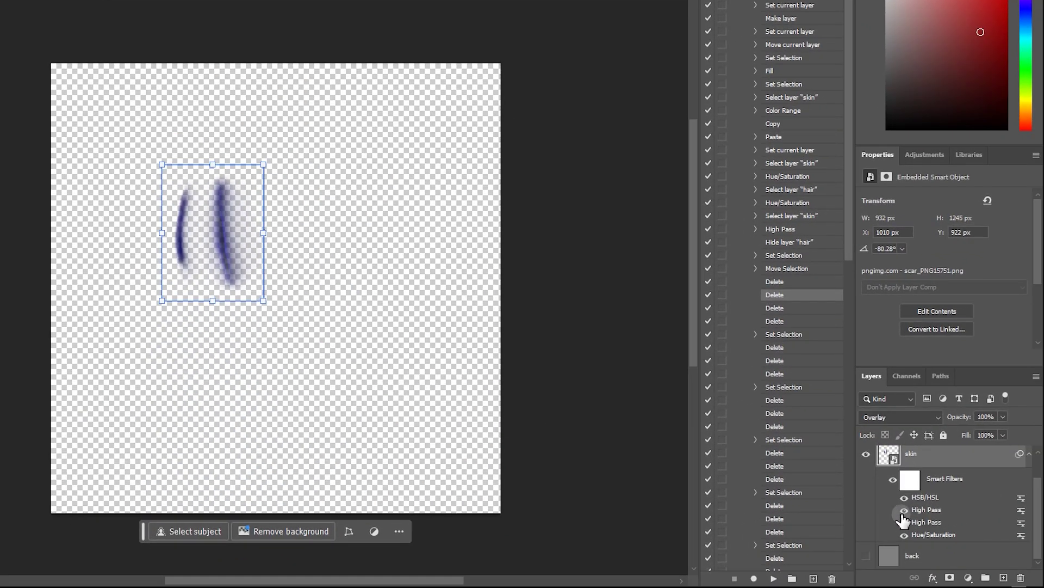
left_click(904, 521)
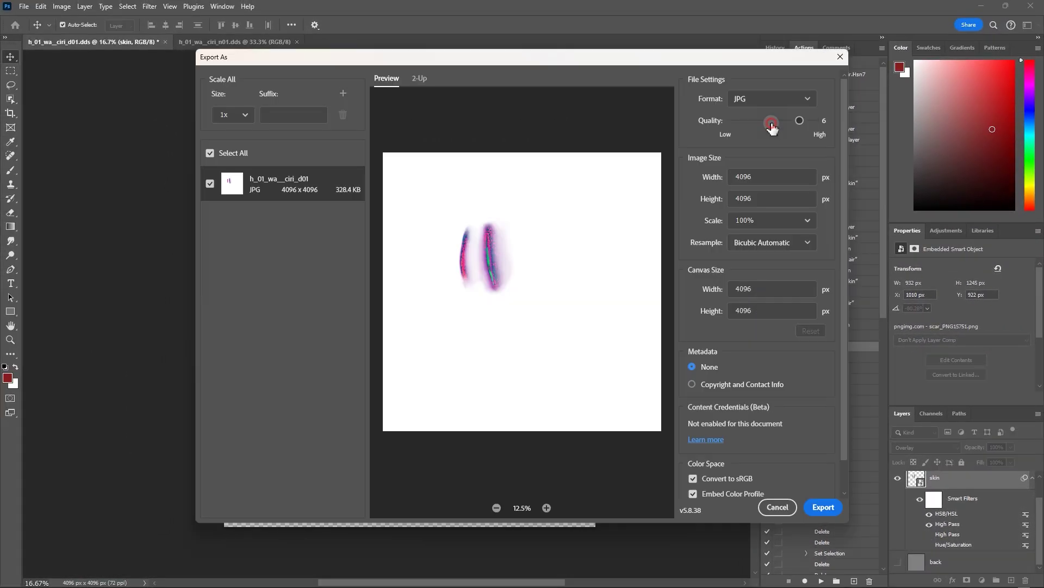
Export the scar as a transparent PNG and place it as a layer on the n01 normal map.
left_click(772, 125)
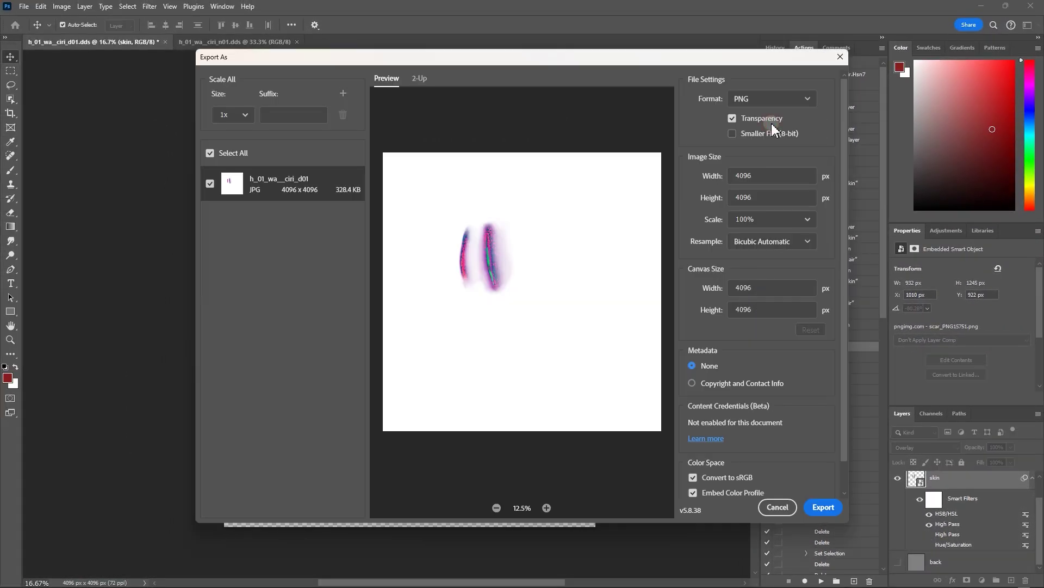
left_click(823, 507)
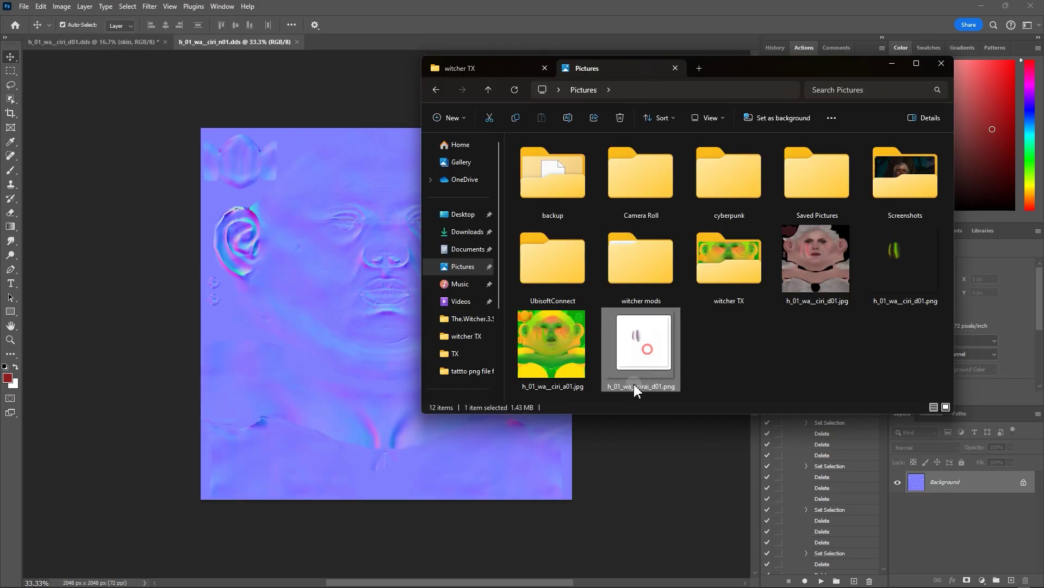
left_click_drag(635, 391, 334, 329)
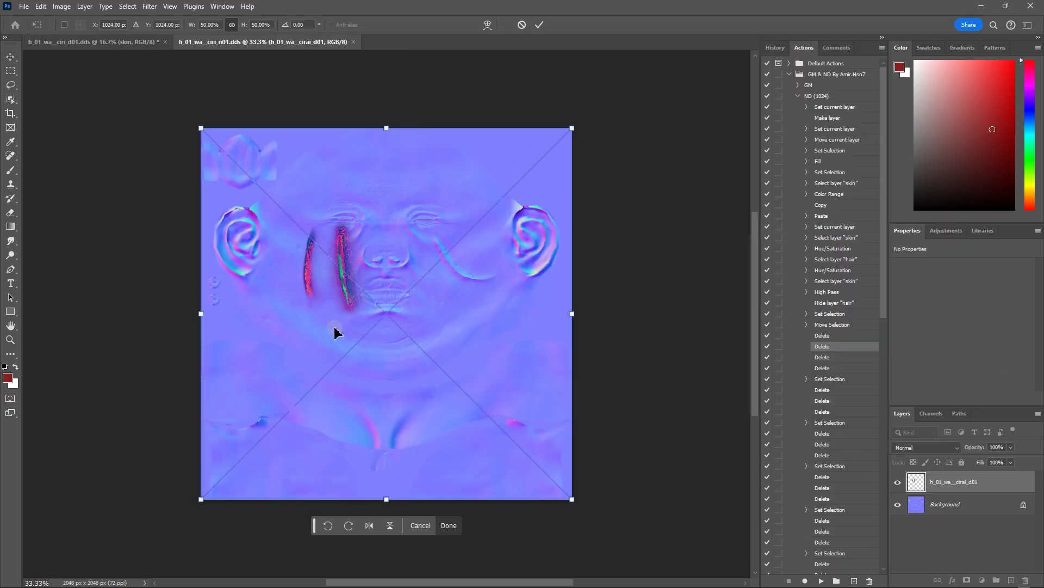
left_click(541, 25)
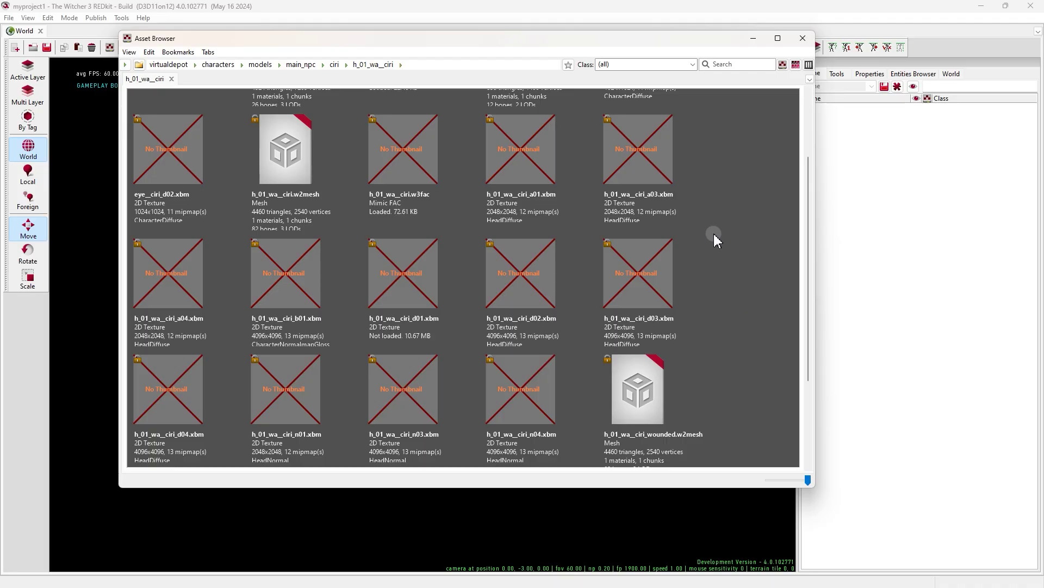
Import the edited a01 image as a 2D texture, overwriting Ciri's existing a01 texture.
right_click(742, 231)
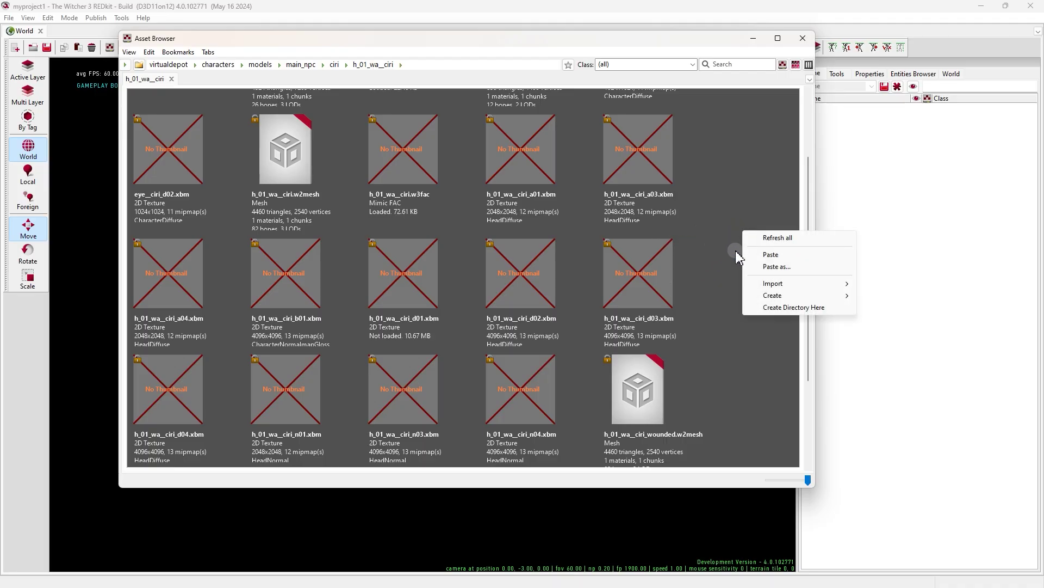
mouse_move(771, 288)
left_click(882, 284)
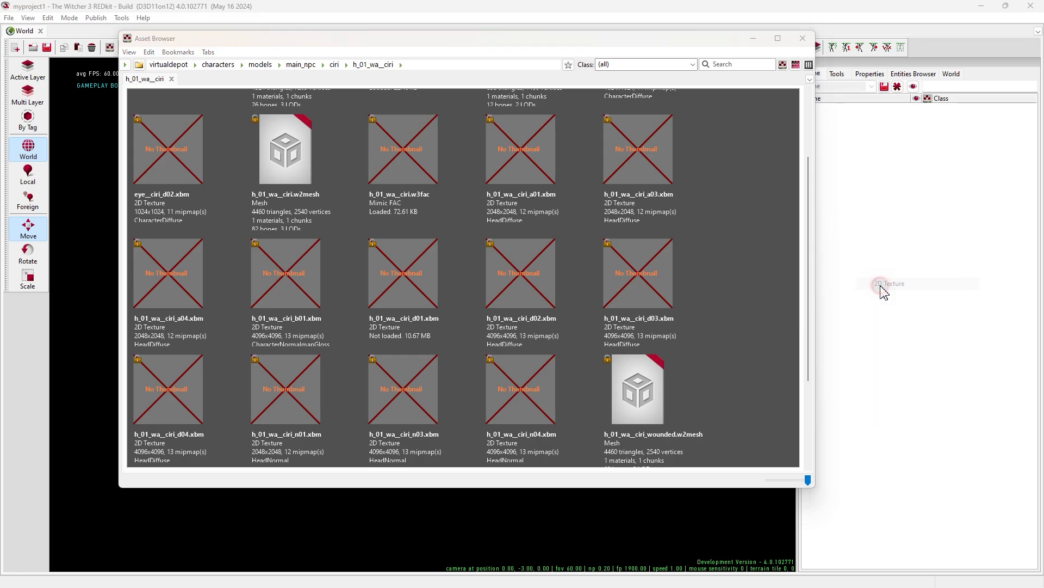
left_click(387, 240)
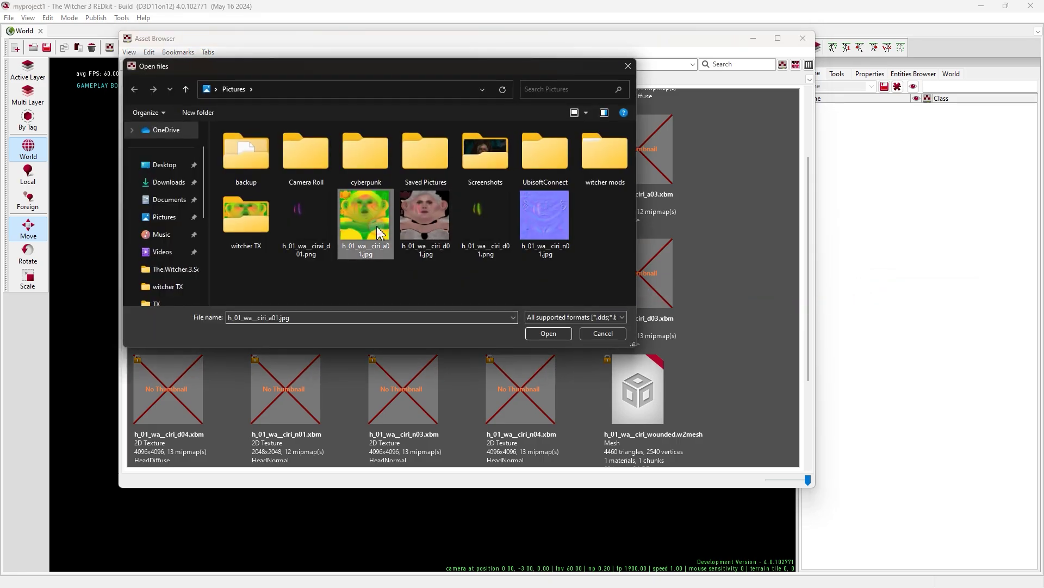
left_click(548, 332)
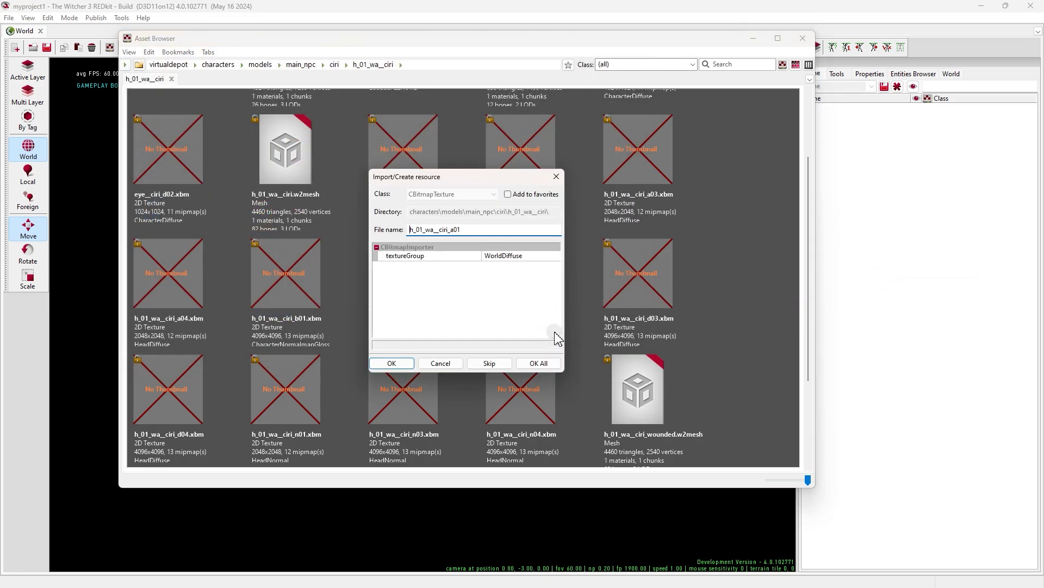
left_click(530, 360)
left_click(551, 338)
Import the edited d01 and n01 images as 2D textures, replacing the existing ones.
right_click(743, 272)
left_click(892, 327)
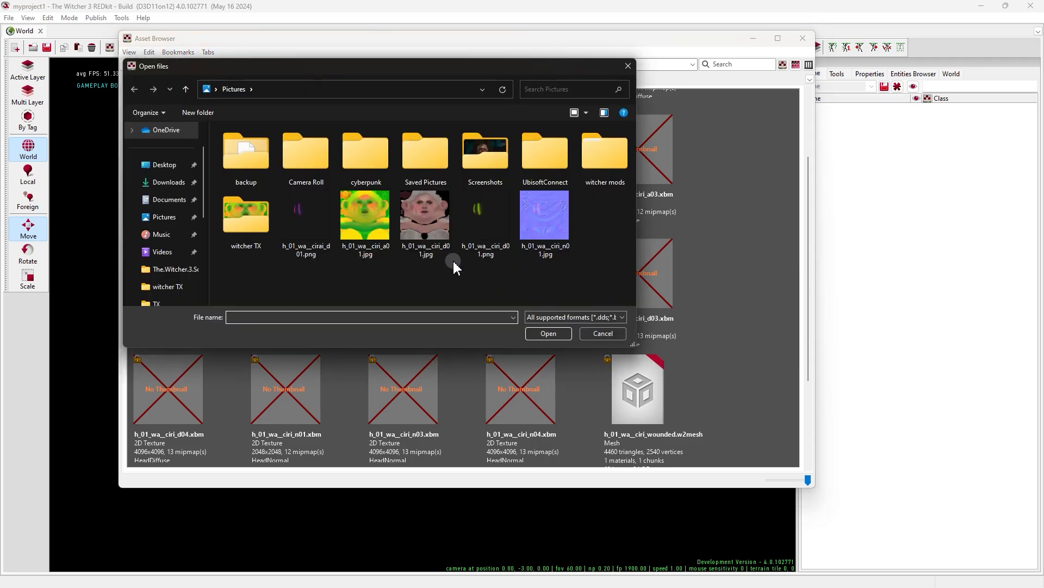
left_click(446, 239)
left_click(544, 229, "ctrl")
left_click(543, 332)
left_click(548, 364)
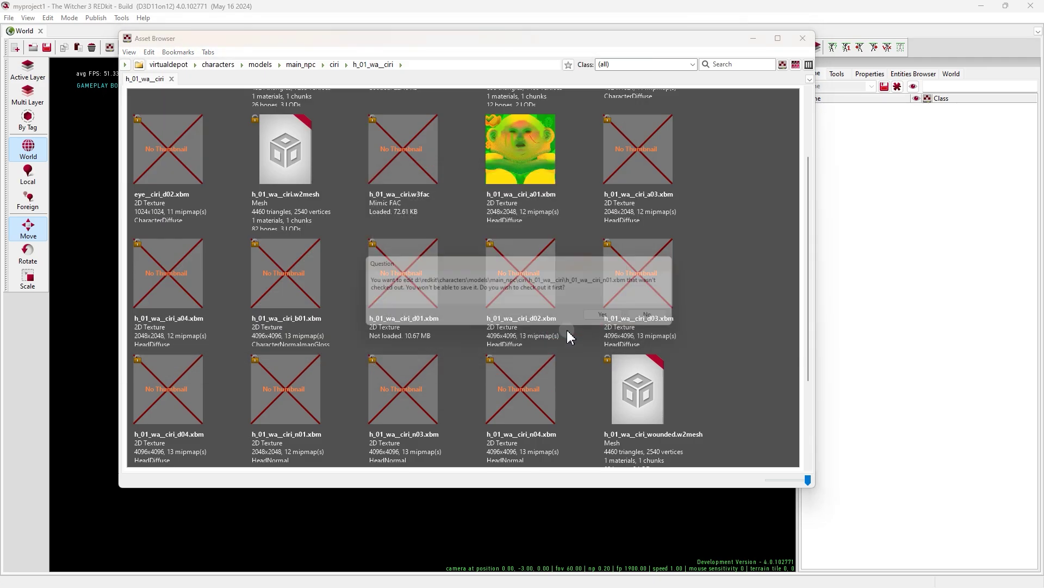
left_click(506, 182)
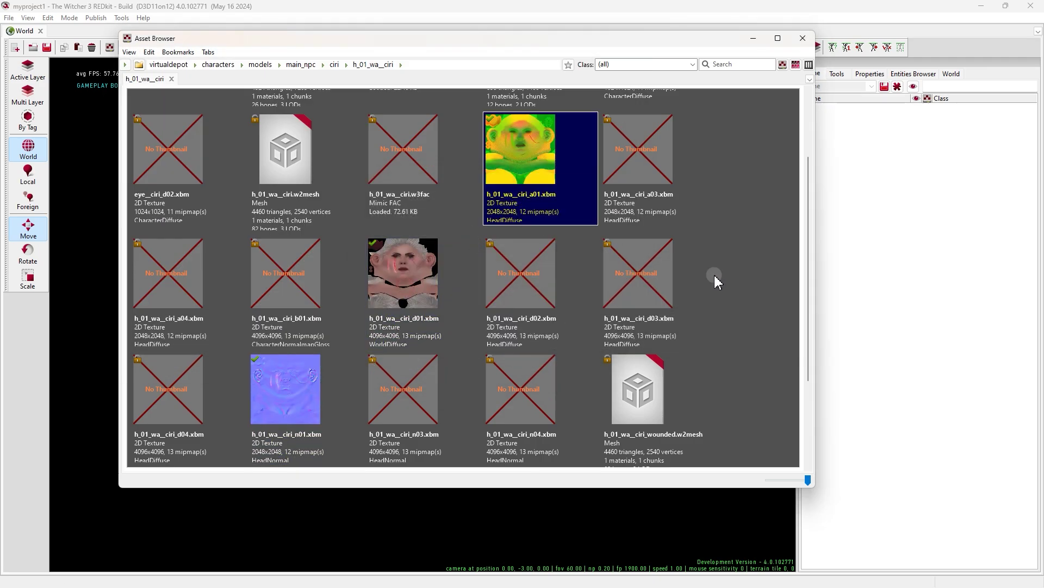
left_click(717, 280)
Close the Asset Browser, then save, cook and install the mod project via Publish.
left_click(753, 39)
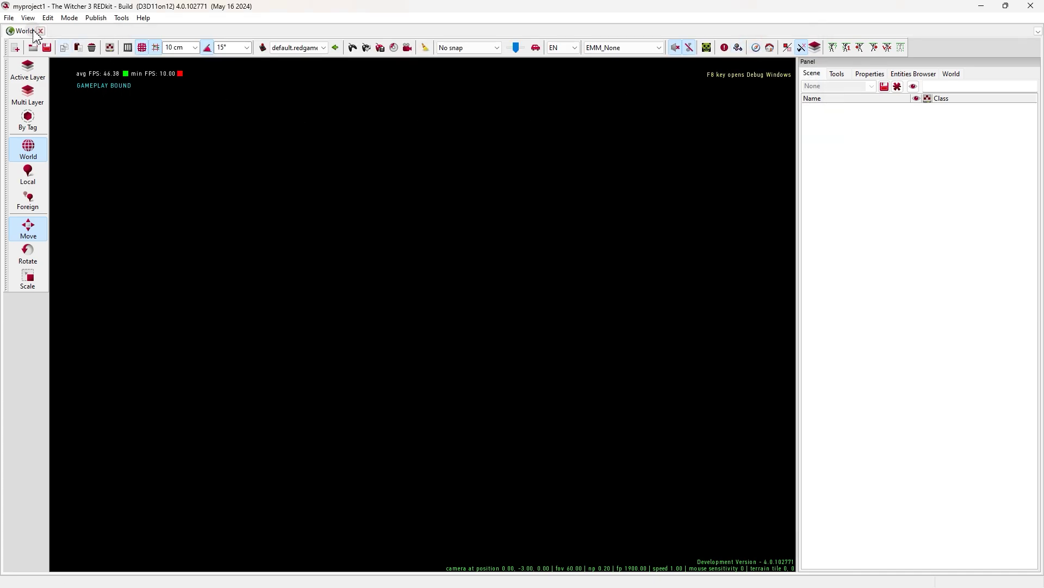
left_click(94, 18)
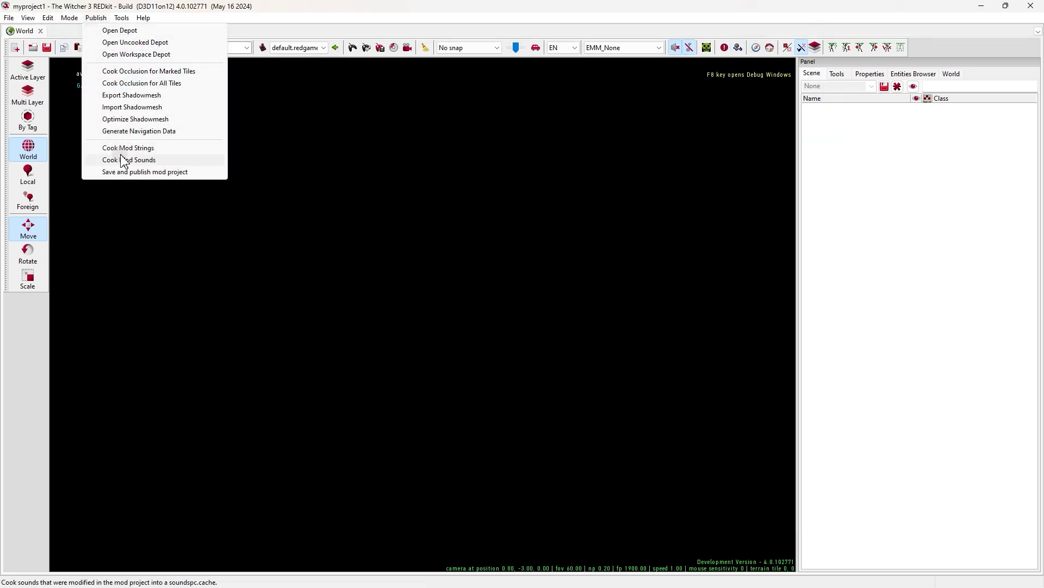
left_click(128, 172)
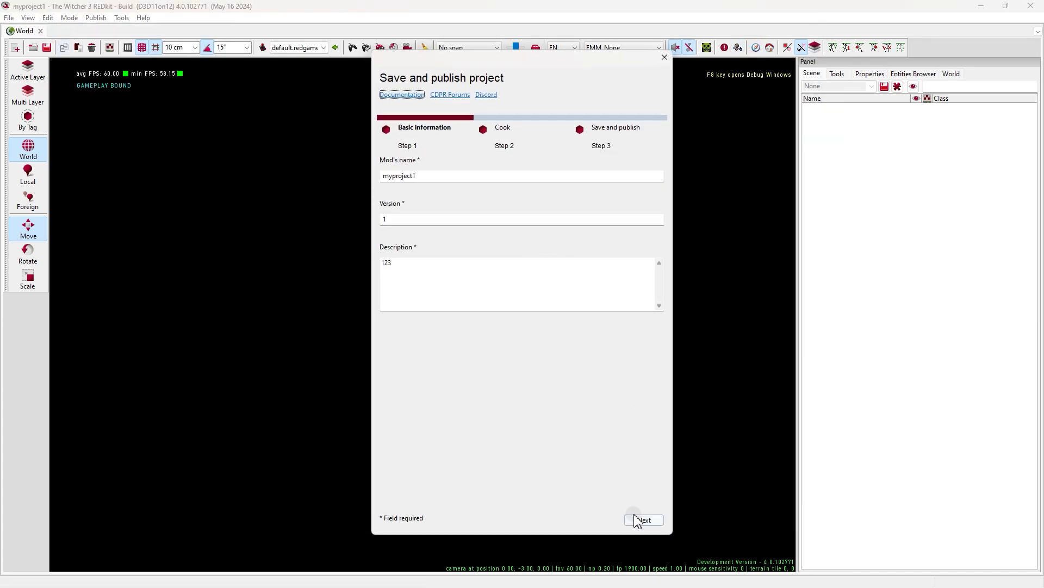
left_click(638, 519)
left_click(642, 210)
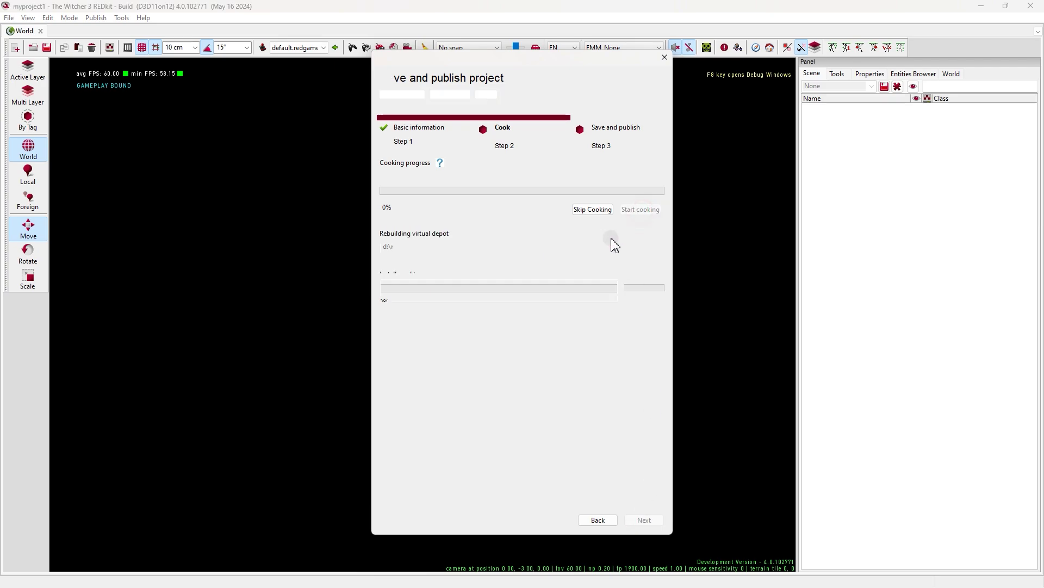
left_click(653, 346)
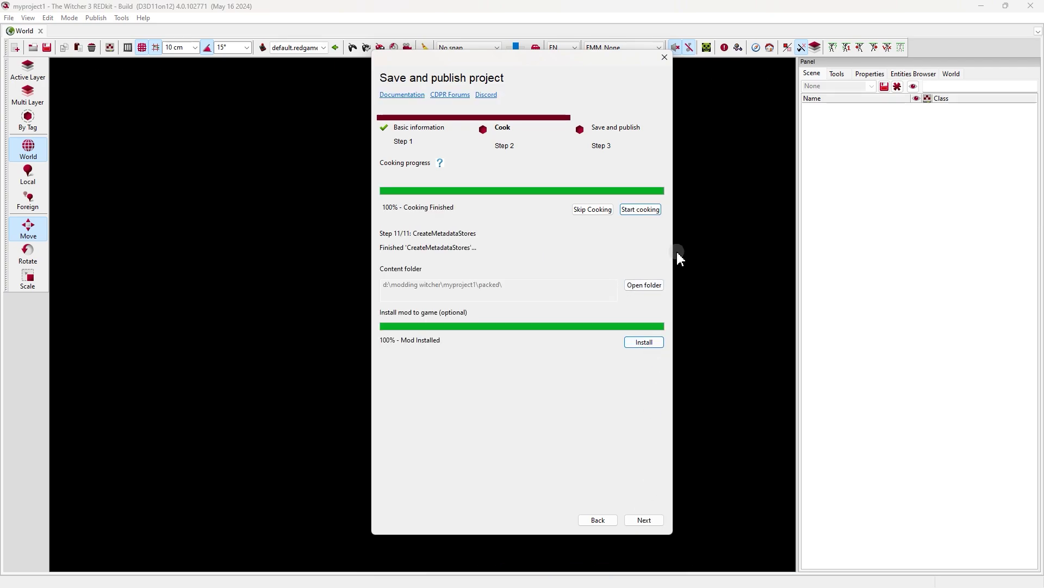
Close the publish dialog after the mod finishes installing.
left_click(665, 56)
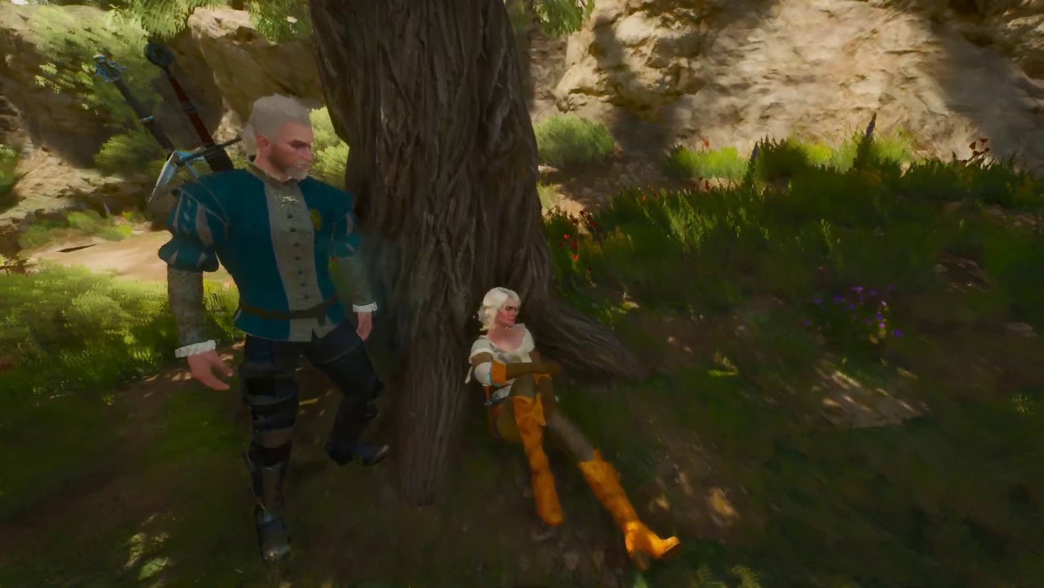